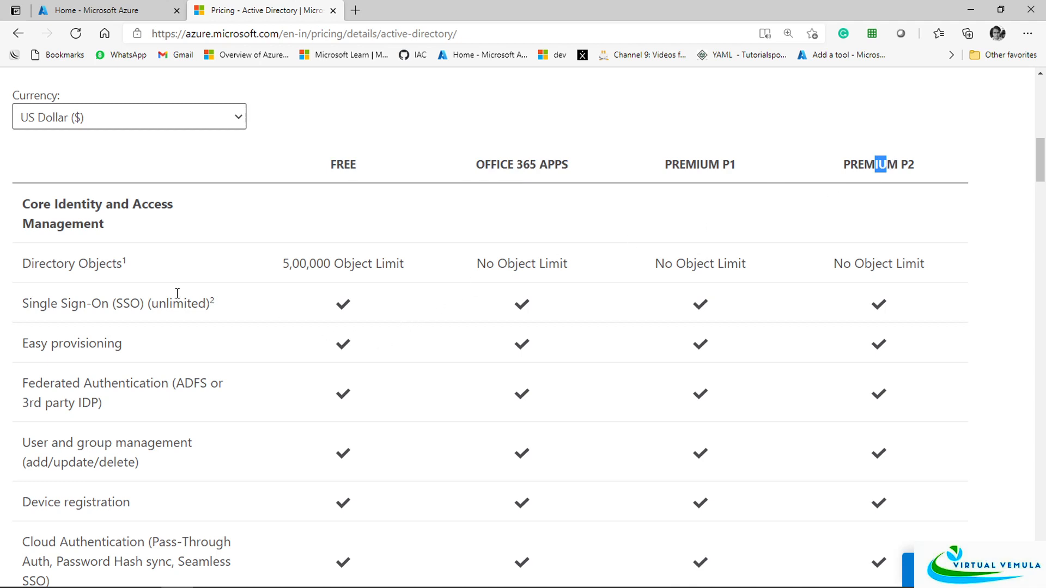
Highlight the Core Identity section and the Free plan's 5,00,000 Directory Objects limit
scroll(287, 303, "down", 1)
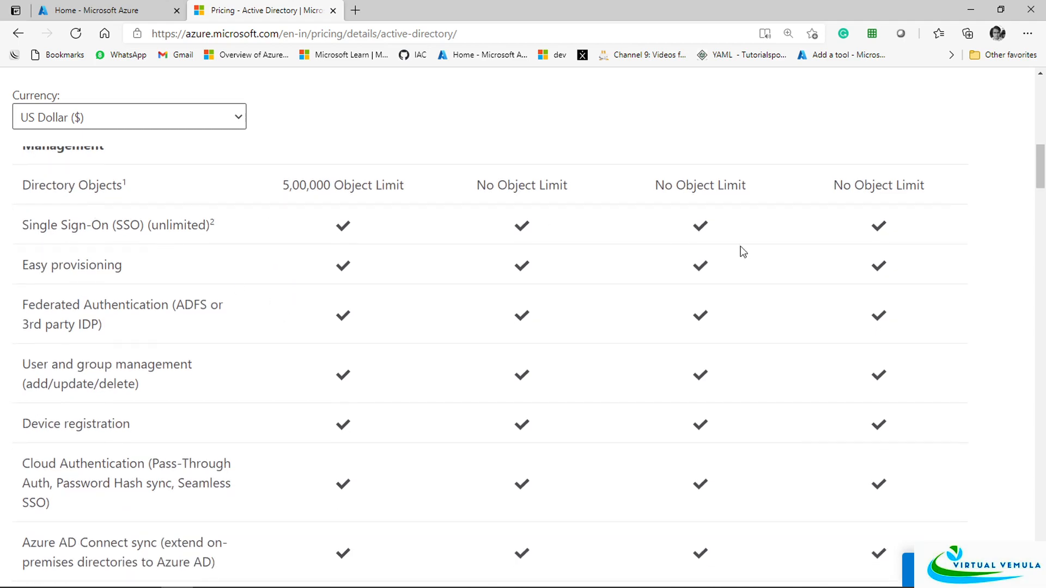
scroll(834, 418, "down", 1)
scroll(698, 434, "down", 3)
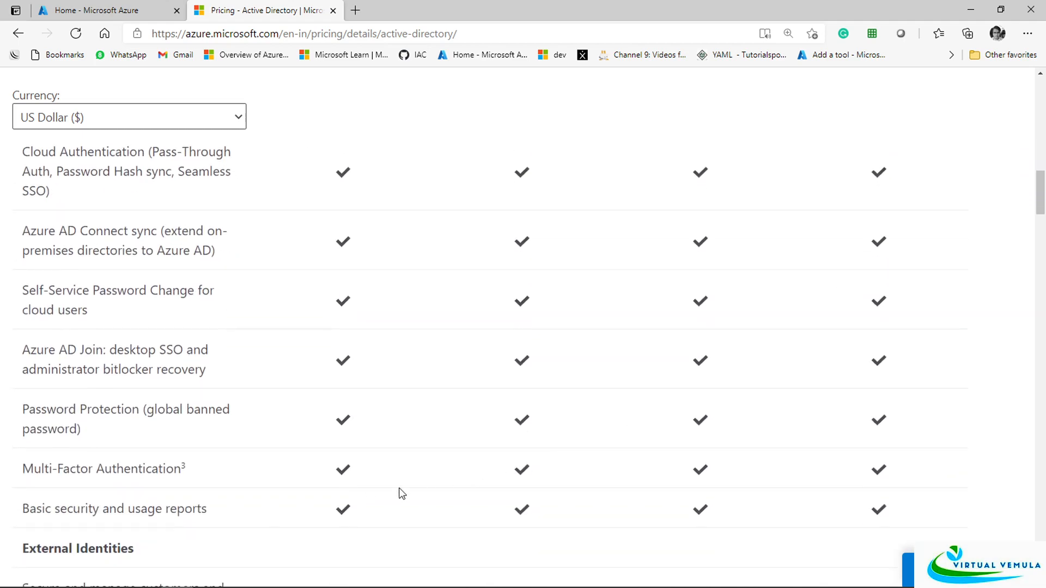
scroll(640, 465, "up", 5)
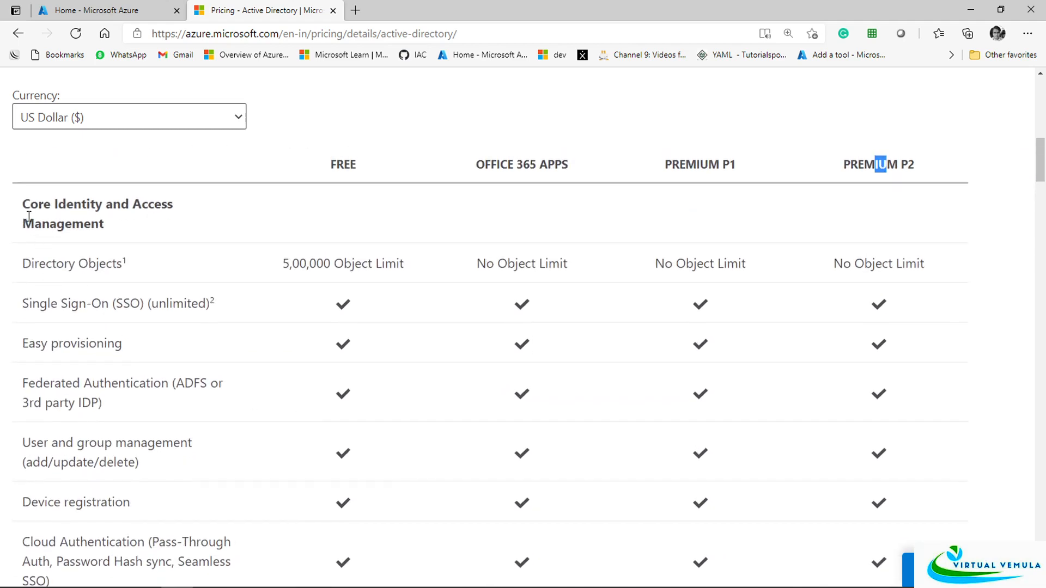
left_click_drag(34, 222, 92, 220)
left_click(140, 238)
left_click_drag(35, 264, 161, 261)
left_click_drag(289, 263, 329, 260)
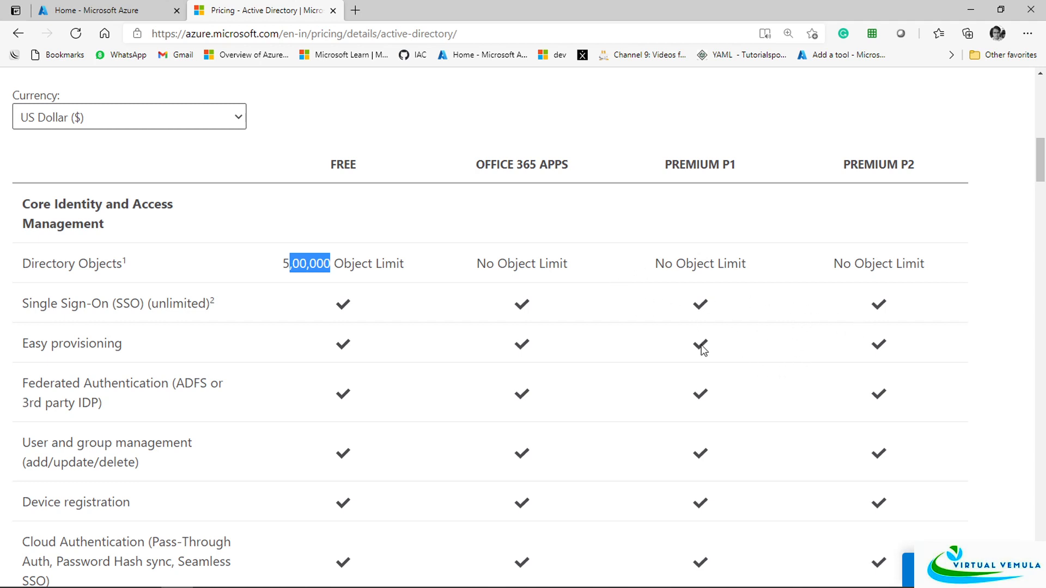
left_click(633, 349)
Scroll to Premium Features and highlight Password Protection and self-service password reset with on-premises write-back
scroll(635, 349, "down", 5)
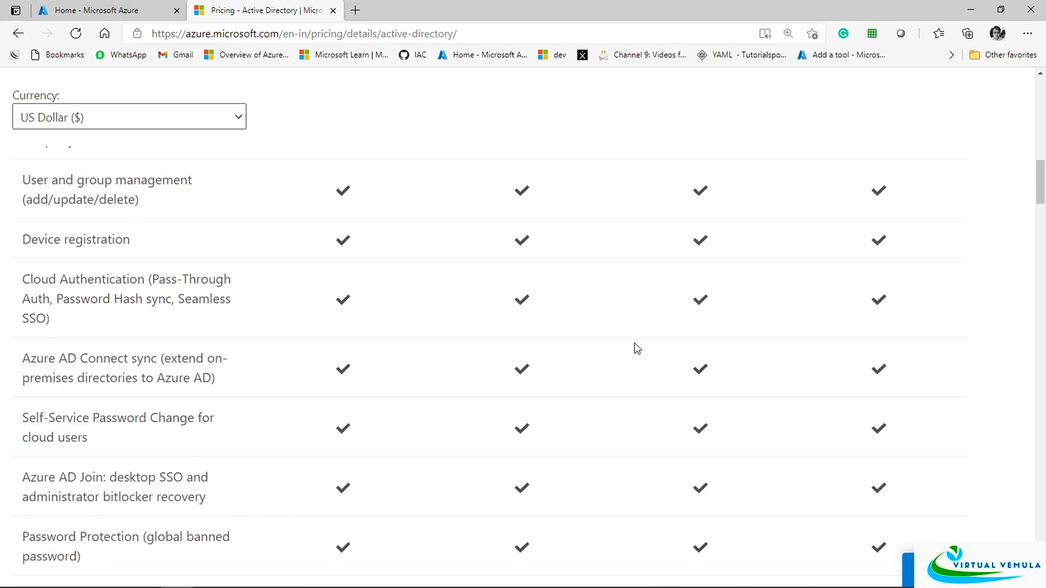
scroll(637, 349, "down", 8)
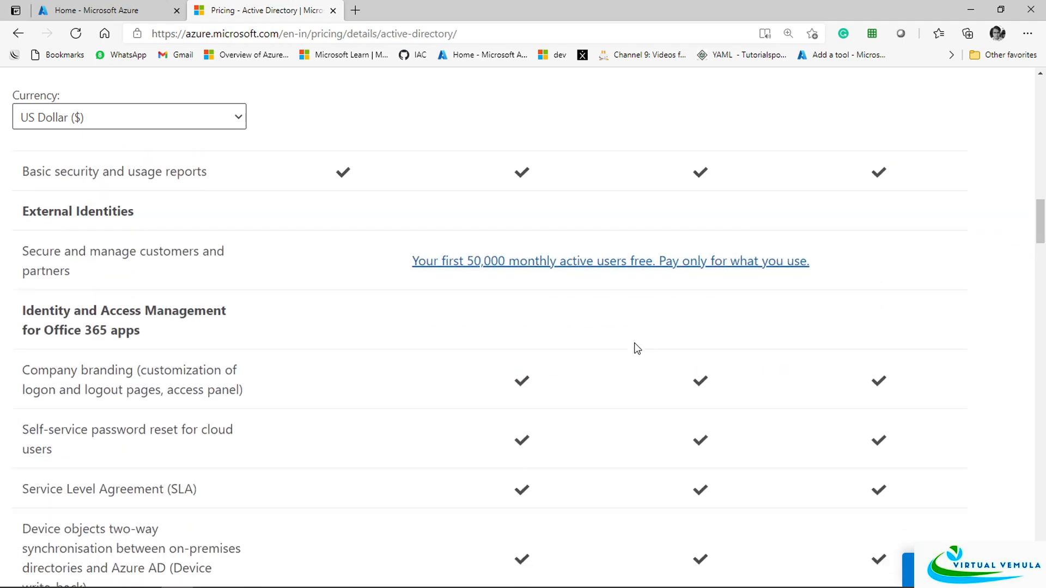
scroll(635, 347, "down", 7)
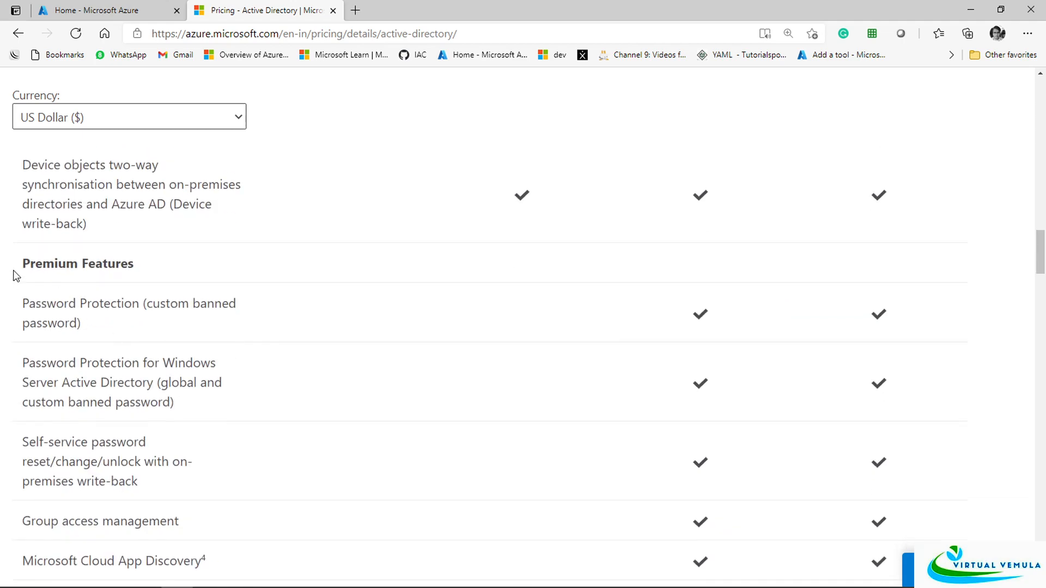
left_click_drag(15, 267, 84, 266)
scroll(392, 347, "down", 2)
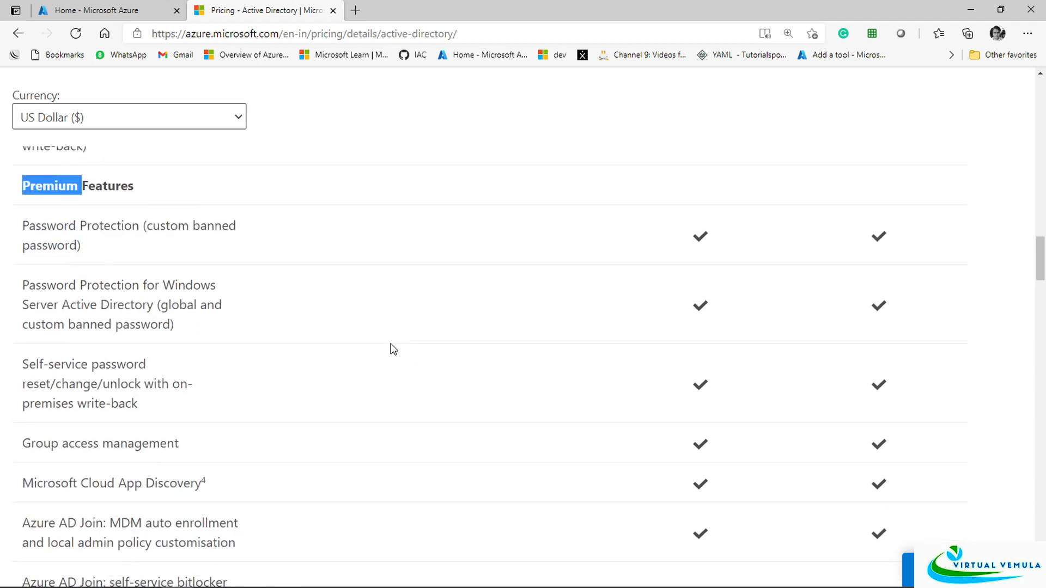
left_click(390, 354)
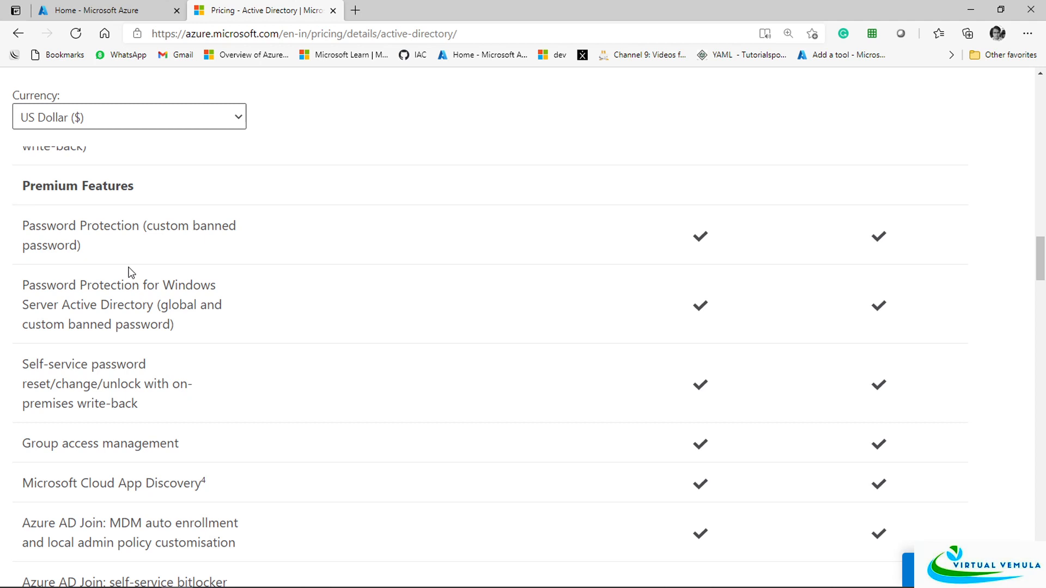
left_click_drag(23, 225, 148, 245)
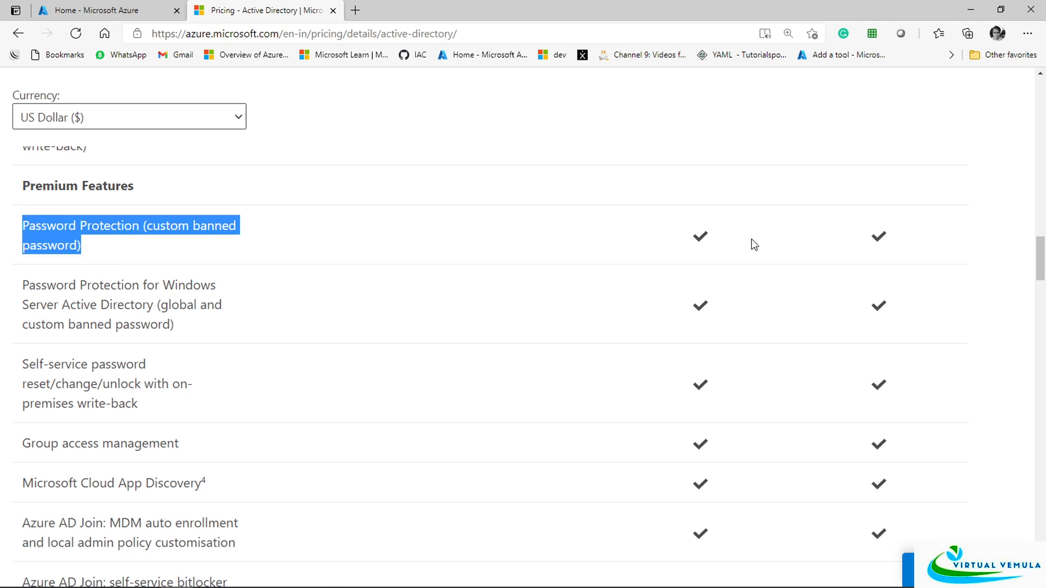
left_click_drag(36, 364, 157, 403)
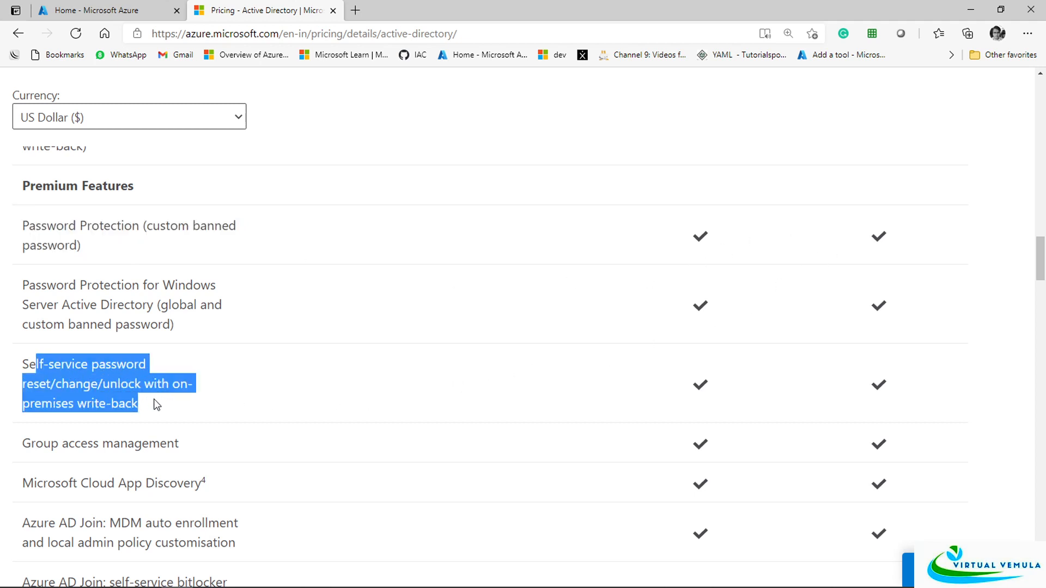
Highlight the Azure AD Join MDM auto enrollment and Application Proxy hybrid identity rows
left_click(351, 425)
scroll(240, 391, "down", 3)
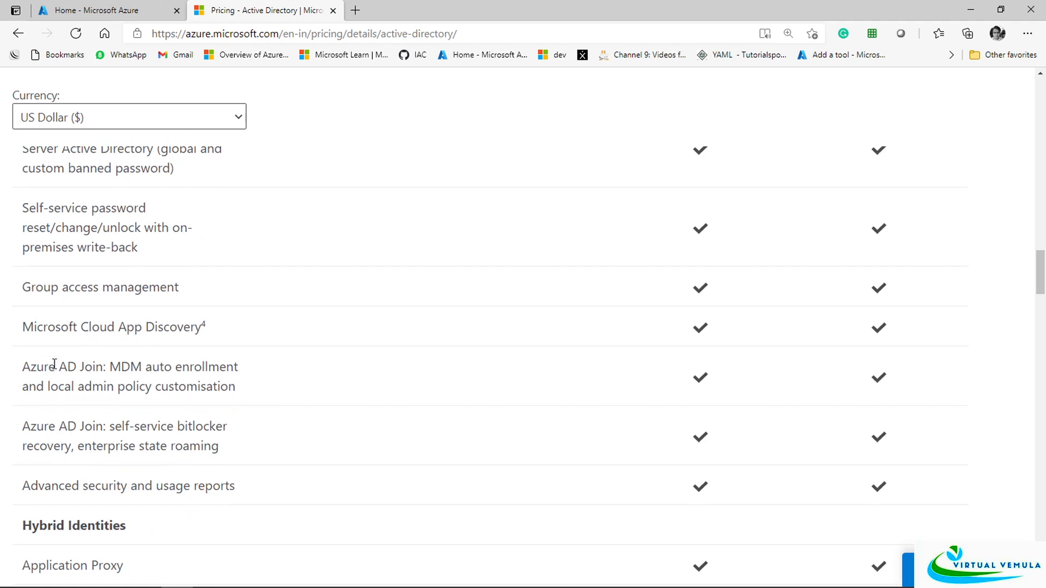
left_click_drag(51, 365, 244, 398)
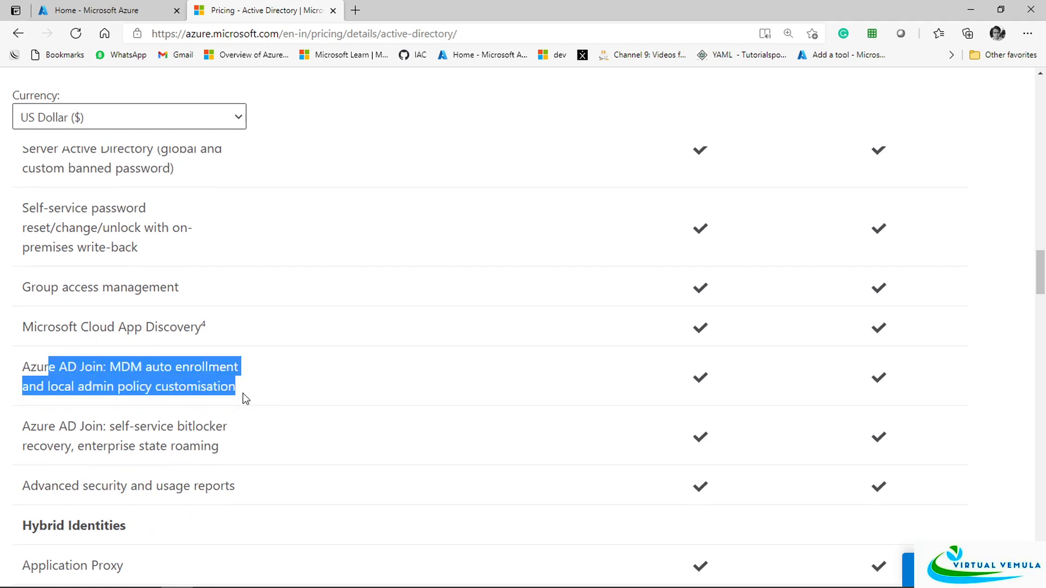
left_click(327, 403)
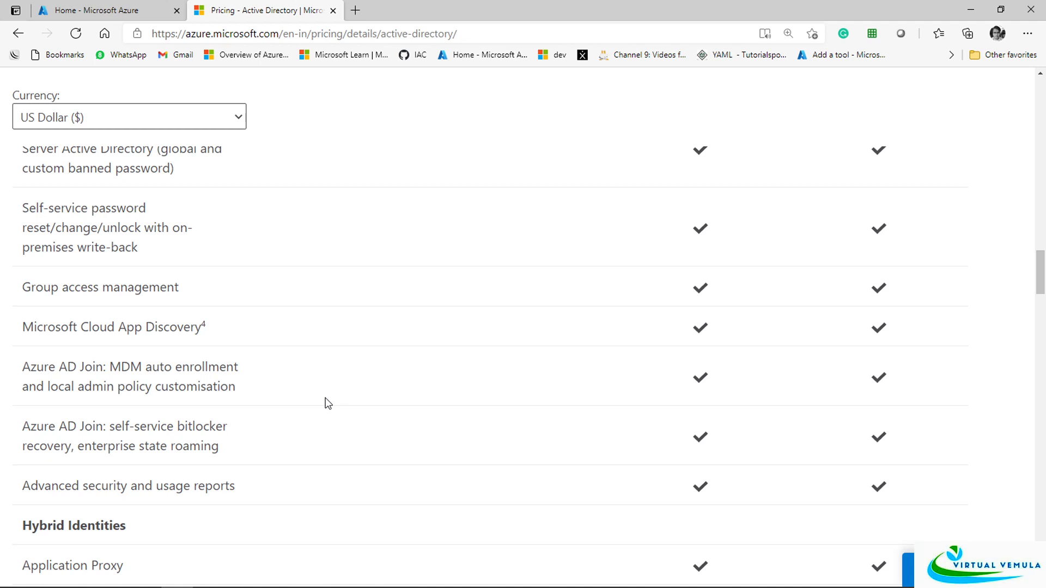
scroll(328, 404, "down", 4)
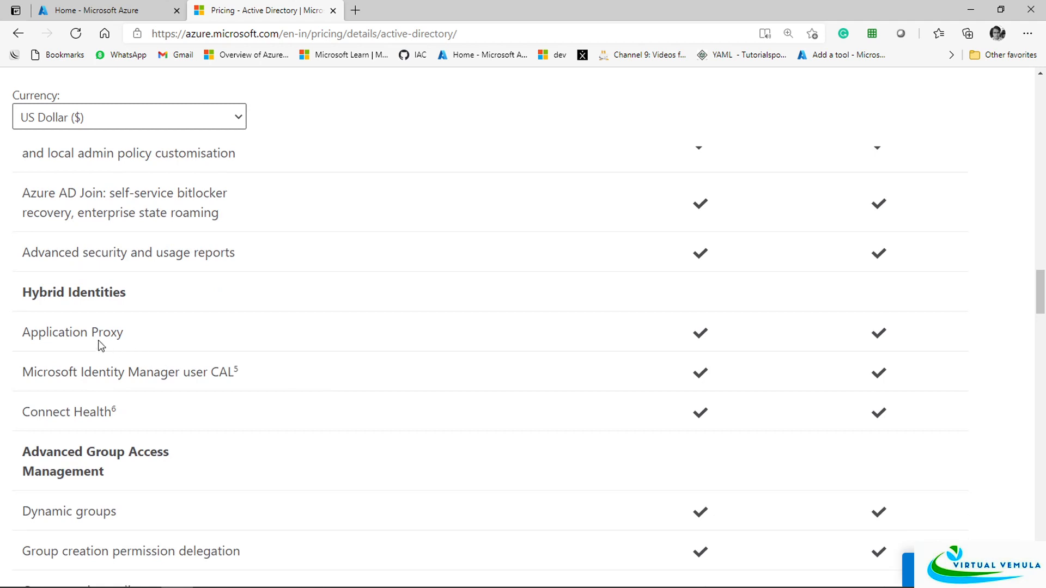
left_click_drag(73, 332, 139, 340)
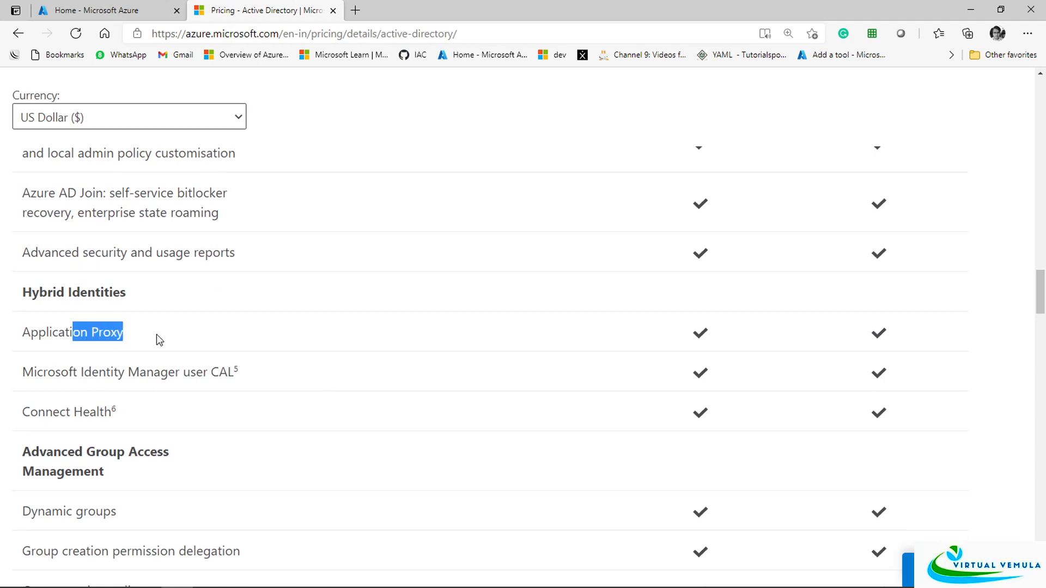
left_click(156, 335)
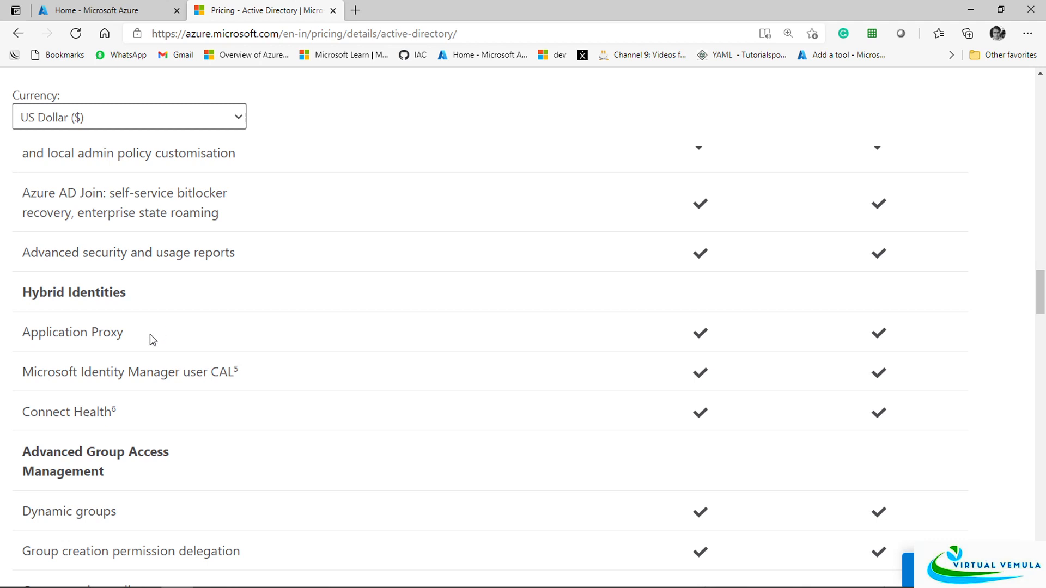
Highlight Connect Health and the group features from Dynamic groups to Default classification
scroll(149, 334, "down", 1)
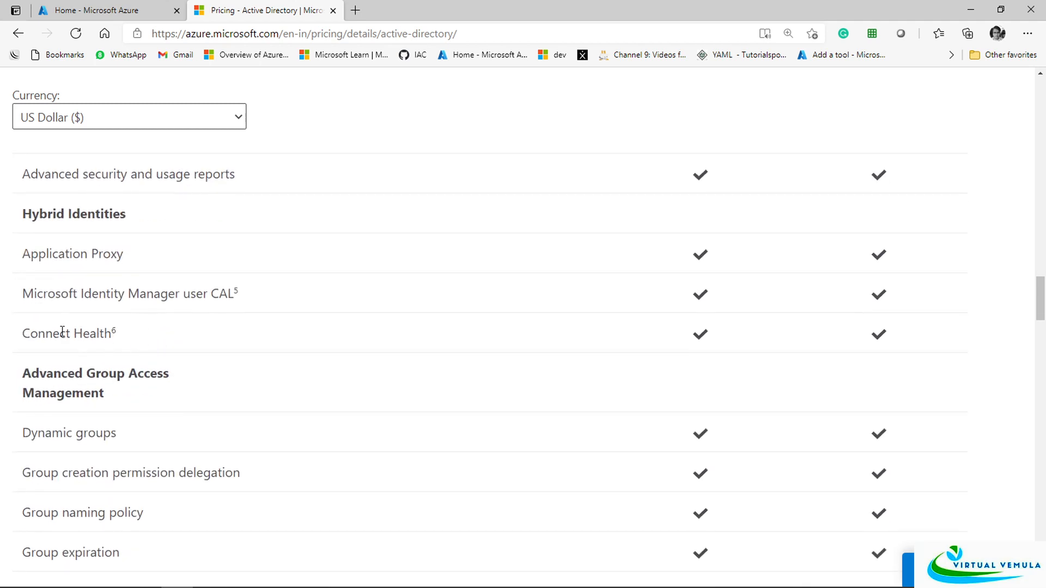
left_click_drag(60, 333, 126, 334)
left_click(198, 335)
scroll(198, 335, "down", 2)
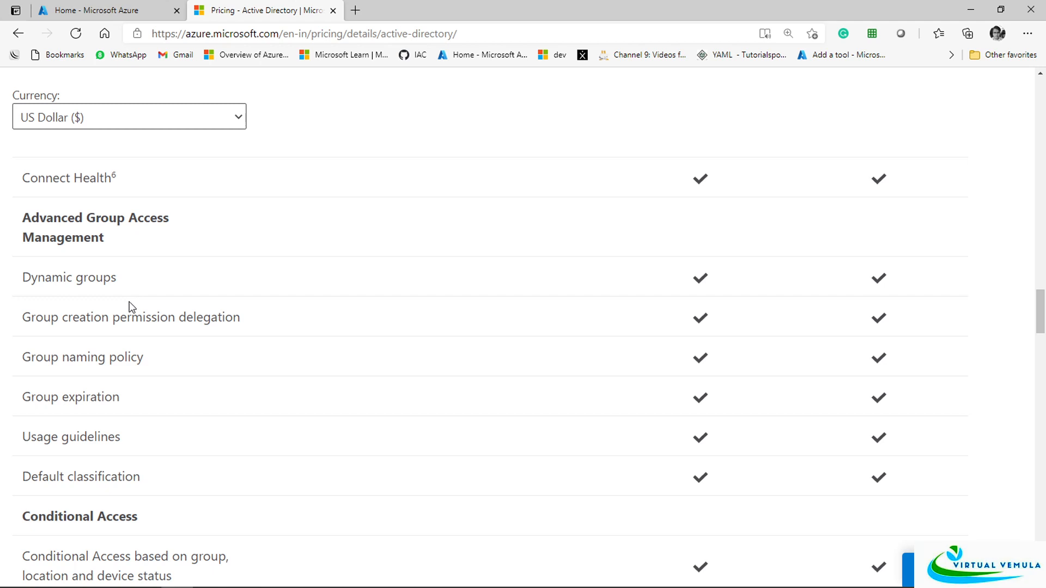
left_click_drag(63, 277, 167, 466)
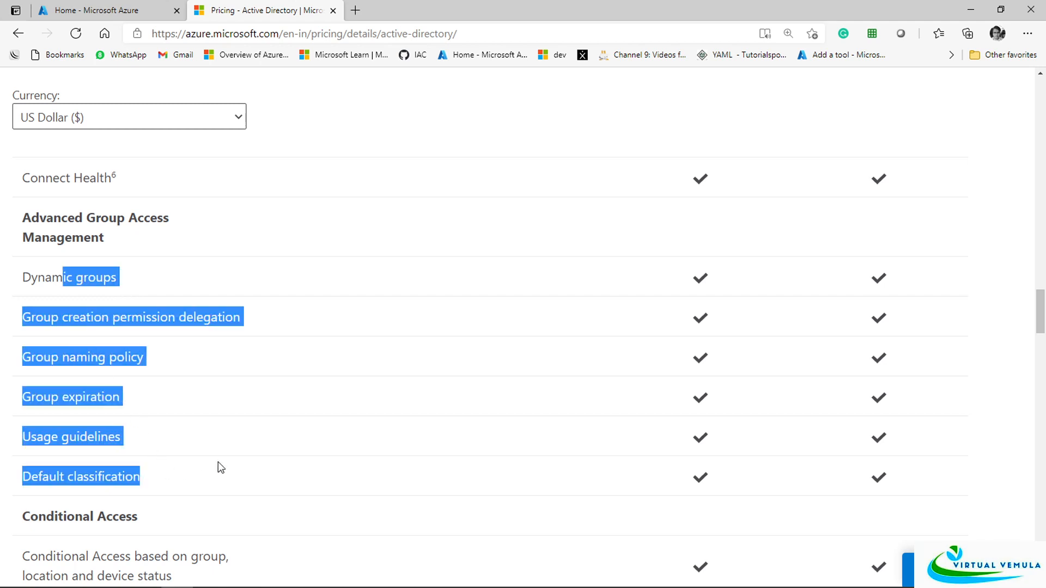
left_click(337, 404)
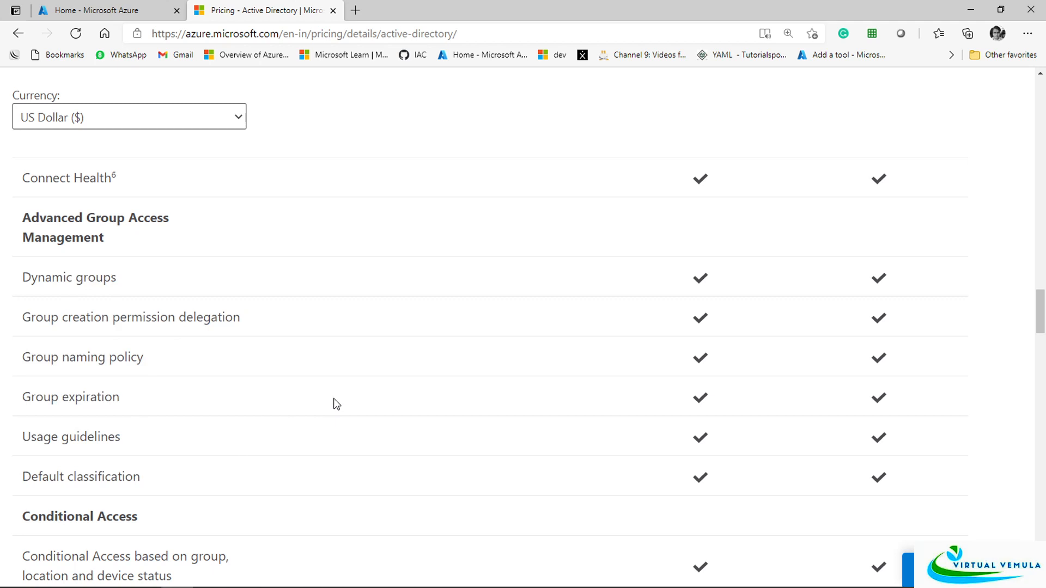
scroll(332, 394, "down", 5)
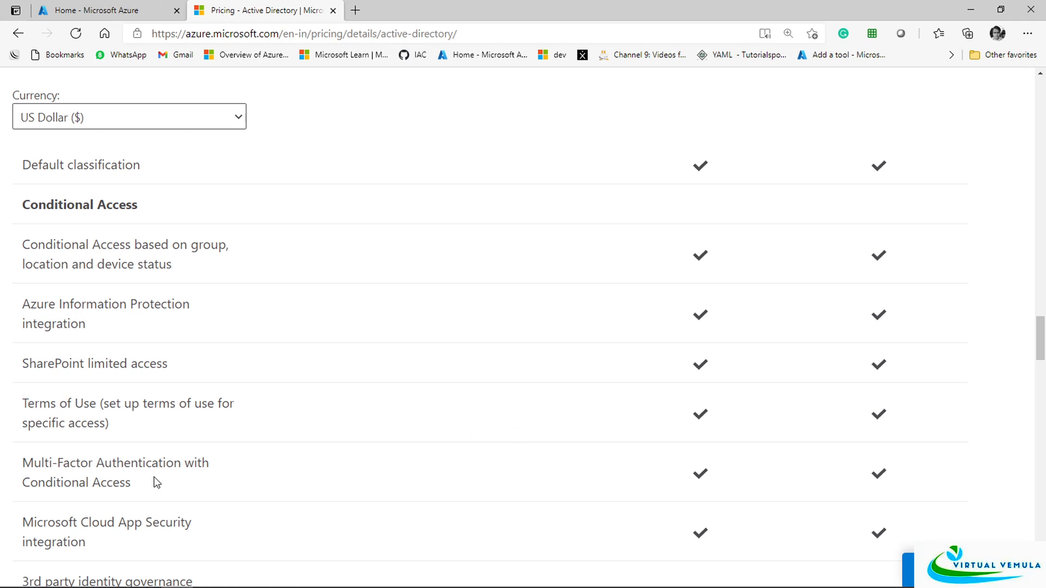
Highlight the P2-only Identity Protection and Identity Governance features
left_click_drag(154, 477, 266, 465)
scroll(363, 452, "down", 3)
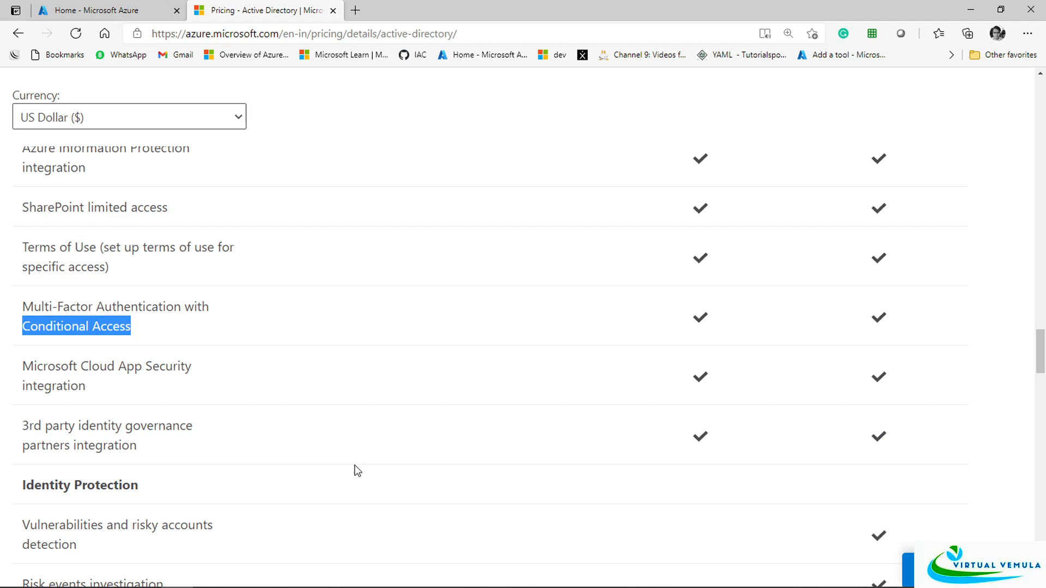
left_click_drag(95, 425, 476, 411)
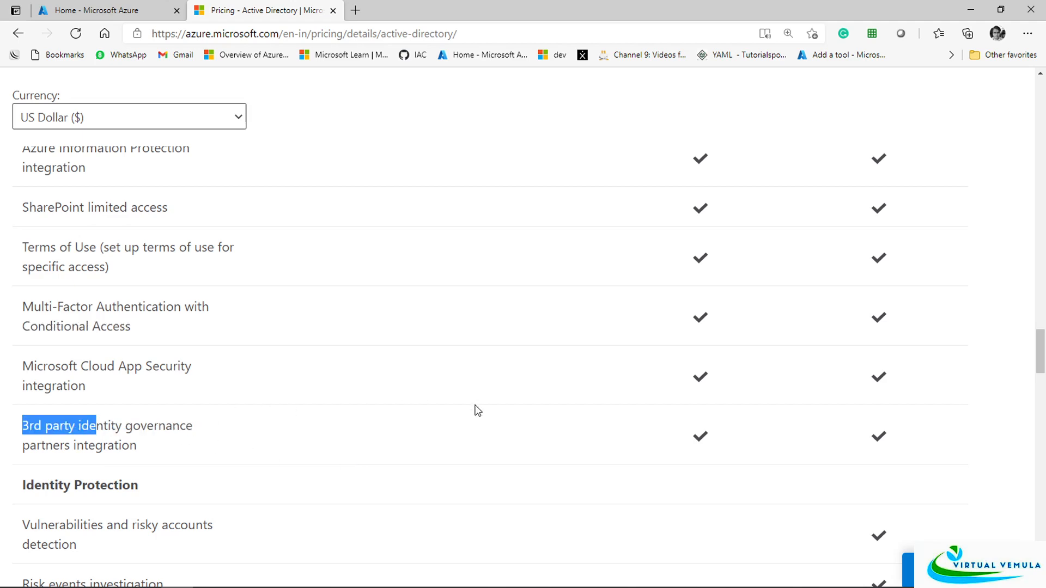
scroll(554, 424, "up", 5)
scroll(553, 424, "up", 5)
scroll(551, 425, "down", 14)
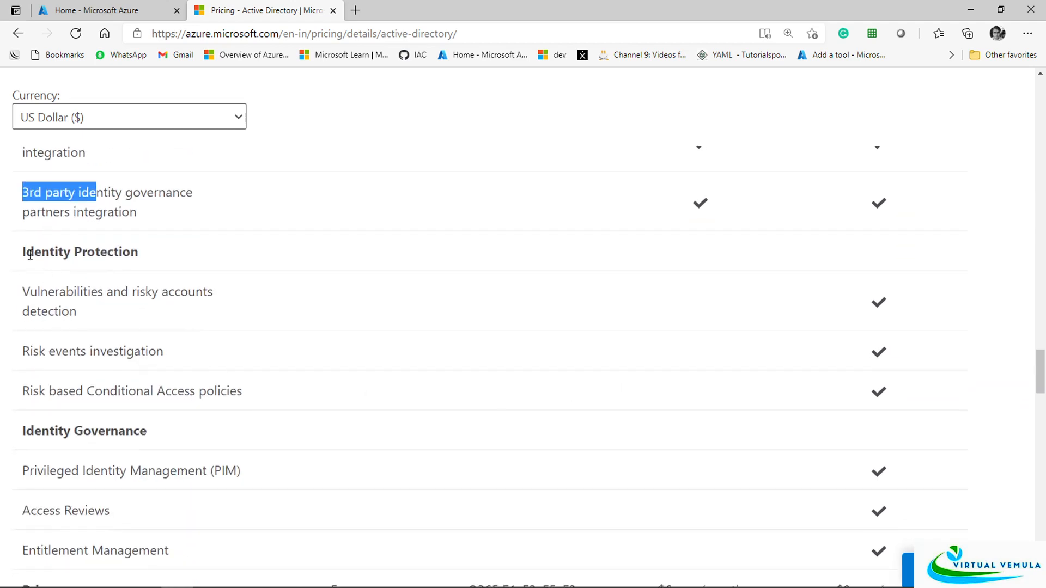
left_click(30, 252)
left_click_drag(30, 252, 743, 444)
scroll(747, 441, "down", 3)
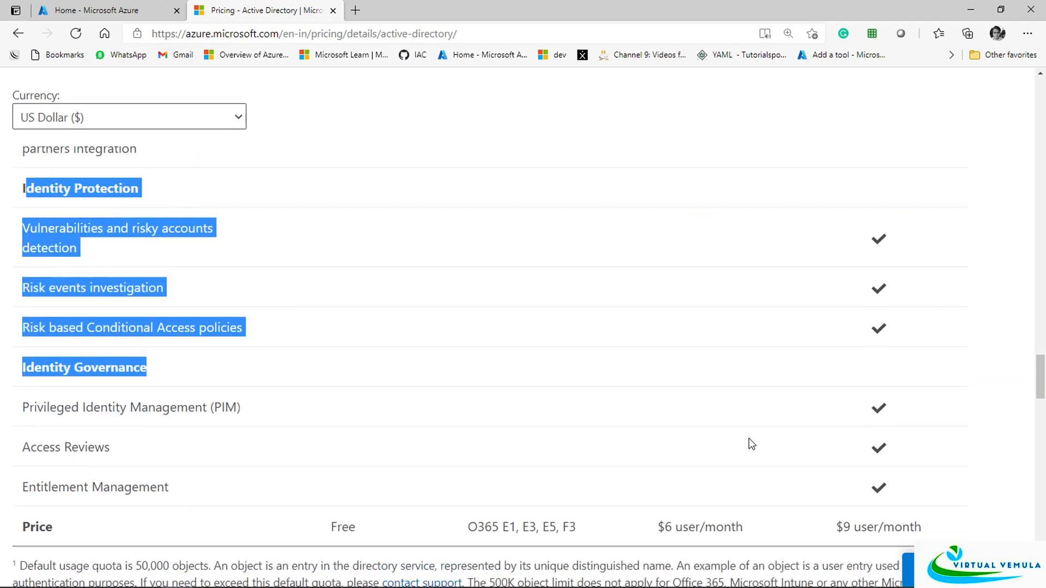
scroll(748, 439, "up", 3)
left_click(748, 439)
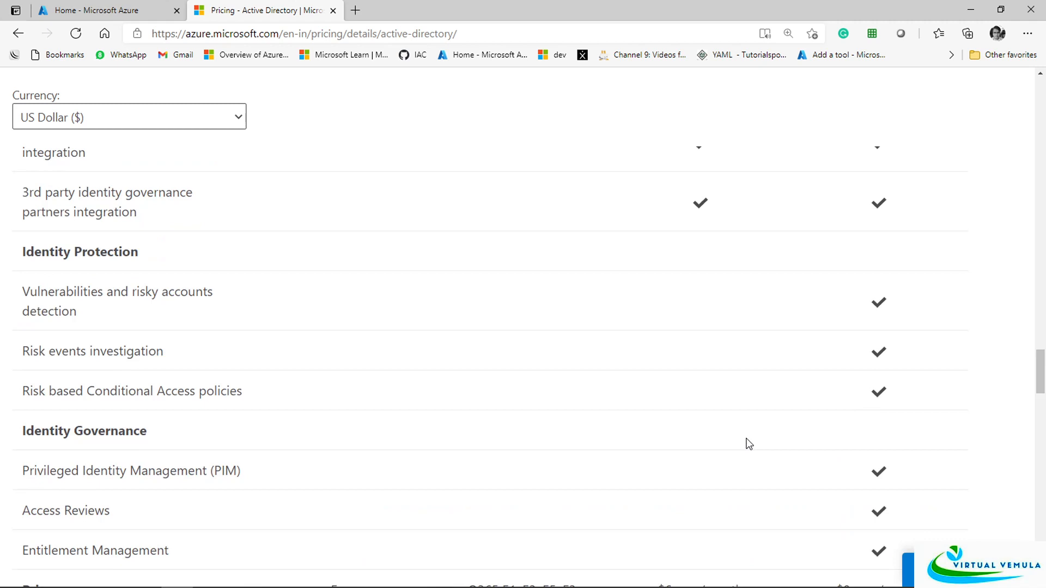
scroll(749, 444, "down", 2)
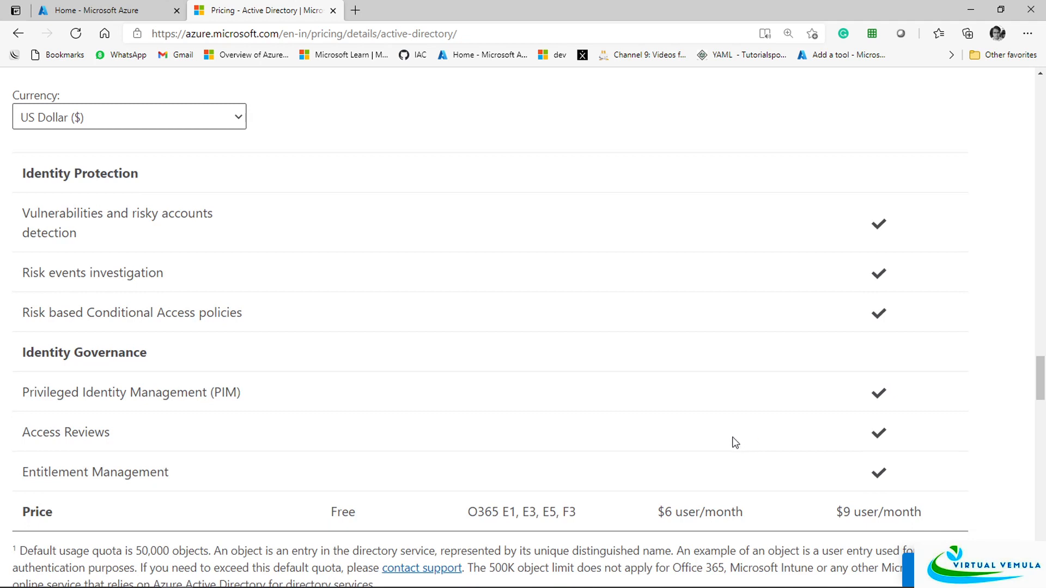
left_click_drag(22, 213, 908, 469)
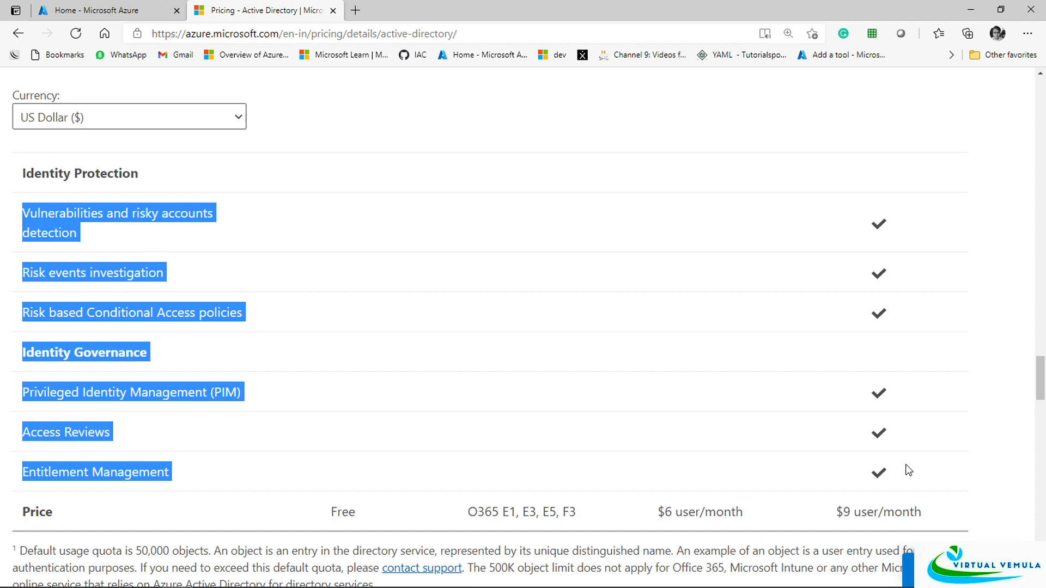
scroll(908, 467, "up", 7)
left_click(752, 465)
Scroll to the Price row and highlight Premium P1 $6 and Premium P2 $9 user/month
scroll(774, 462, "down", 11)
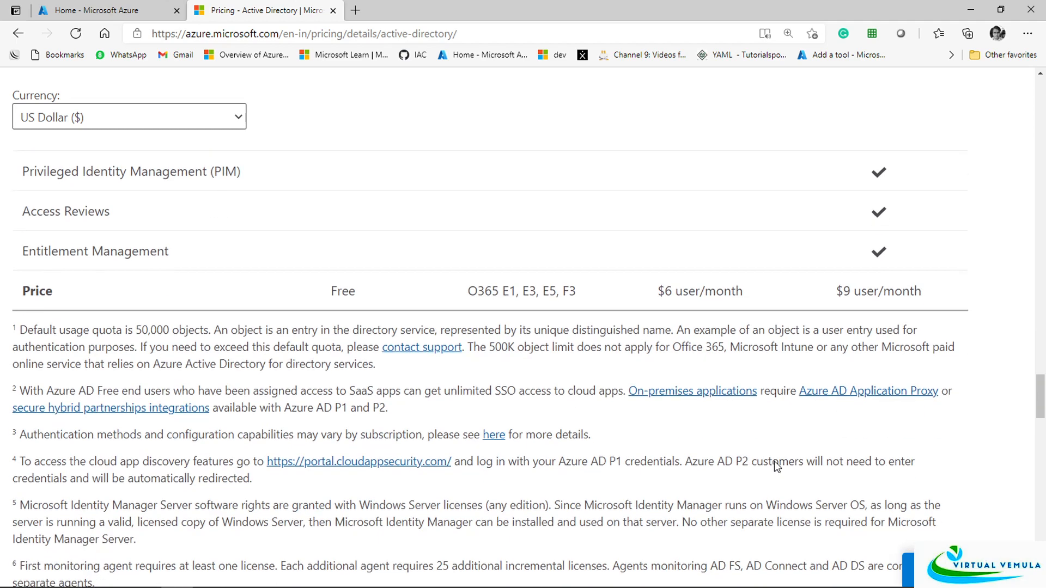
scroll(776, 464, "up", 15)
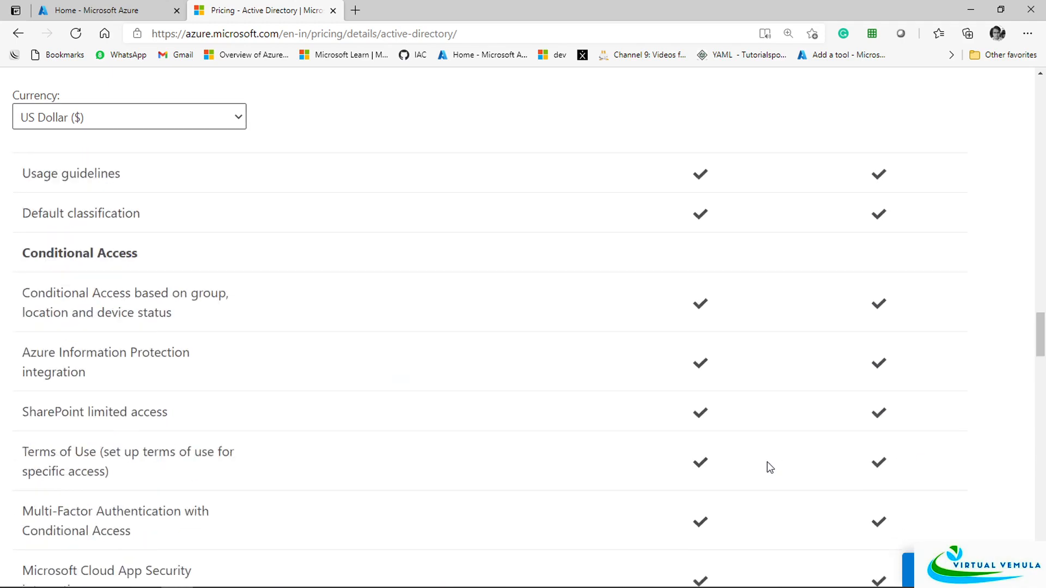
scroll(769, 468, "up", 15)
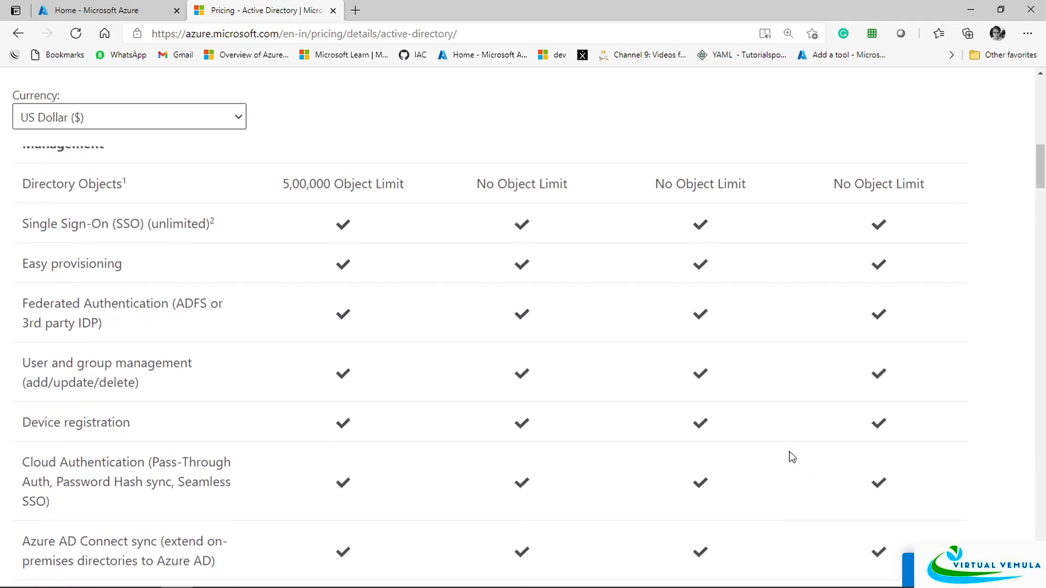
scroll(774, 460, "up", 7)
scroll(702, 431, "down", 3)
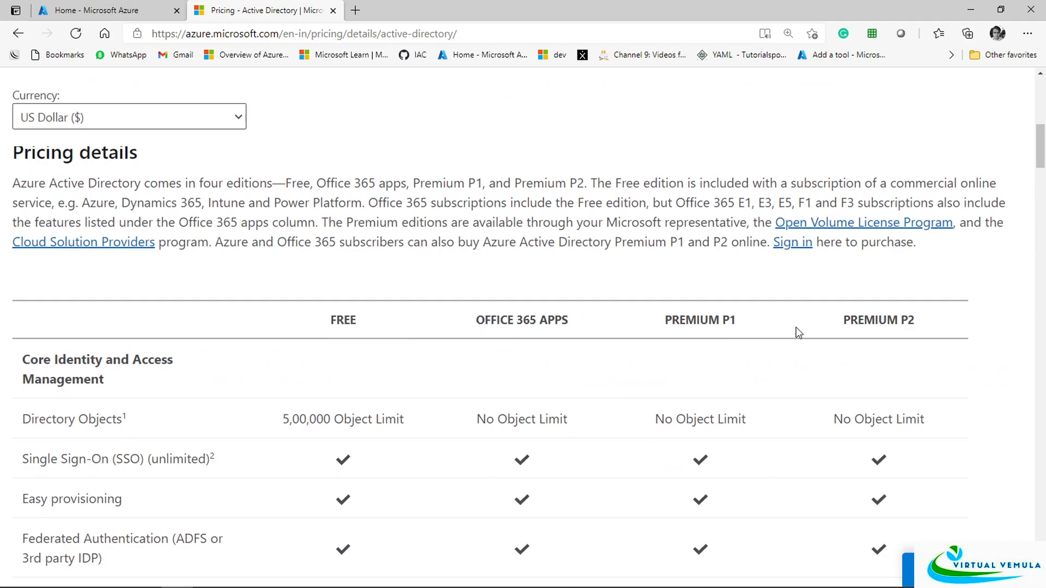
scroll(774, 335, "down", 5)
scroll(768, 343, "down", 15)
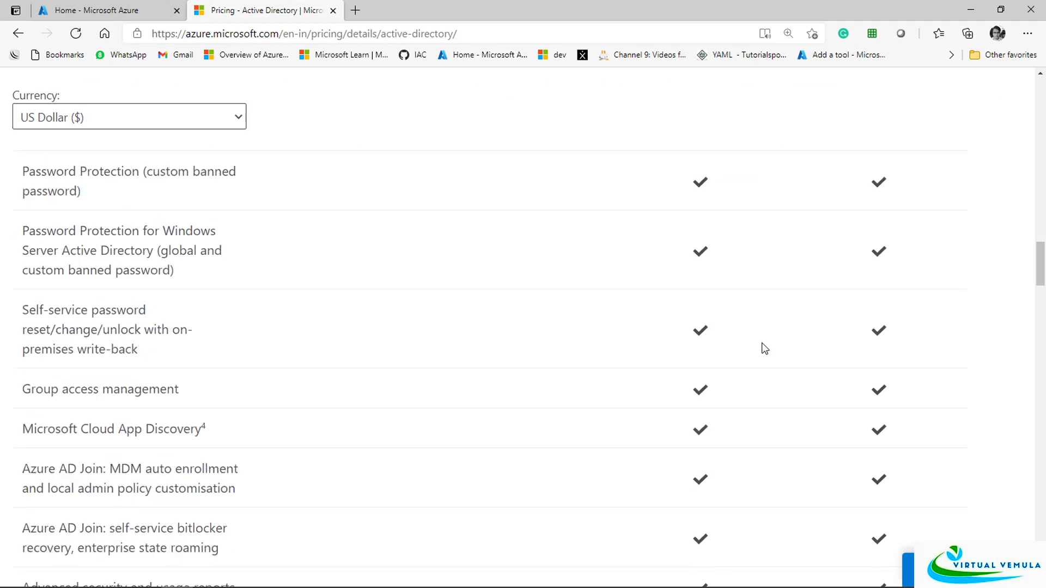
scroll(764, 350, "down", 15)
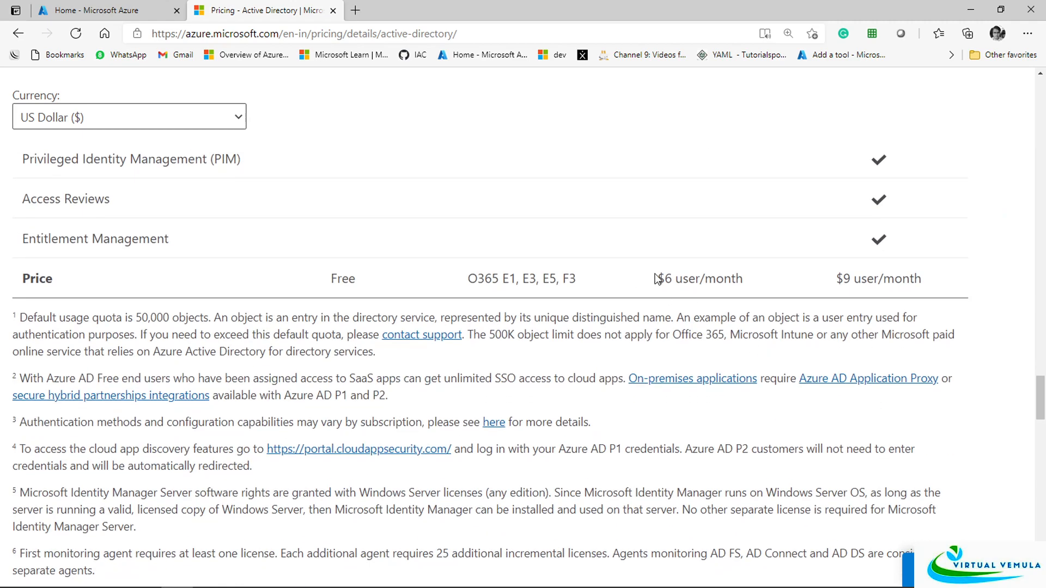
left_click_drag(658, 278, 744, 283)
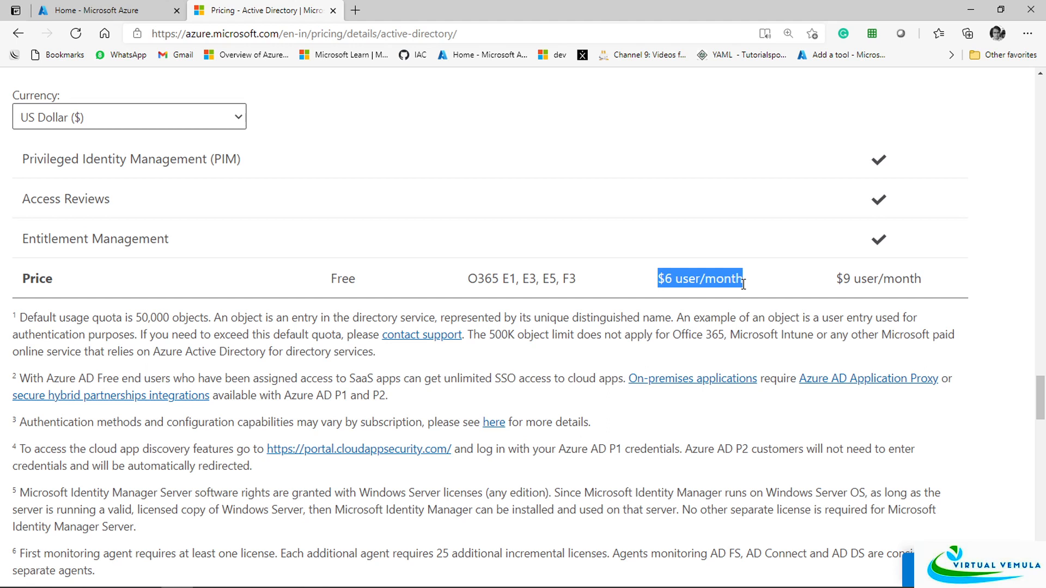
left_click_drag(837, 278, 925, 285)
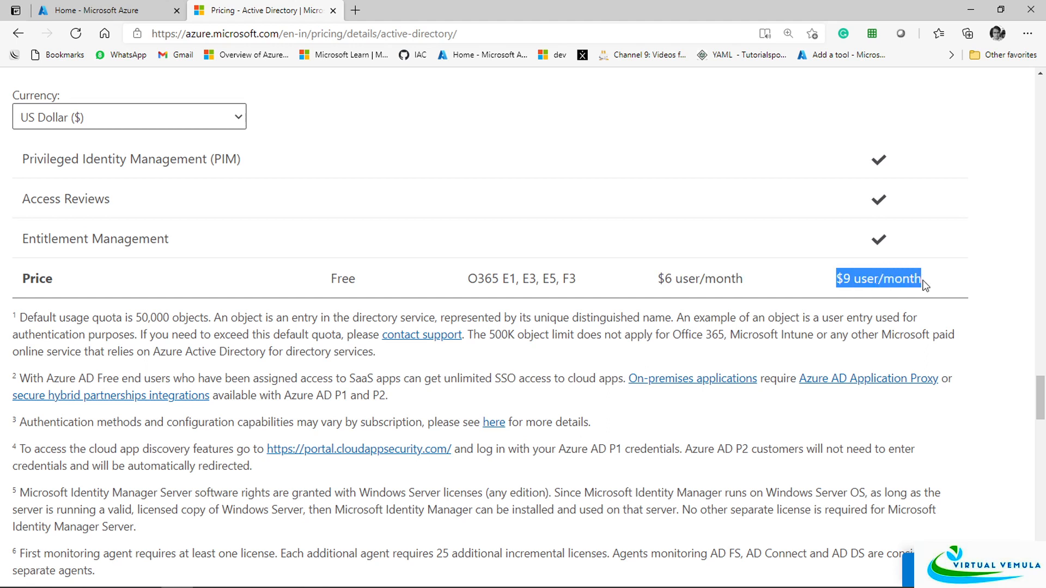
left_click_drag(658, 281, 747, 295)
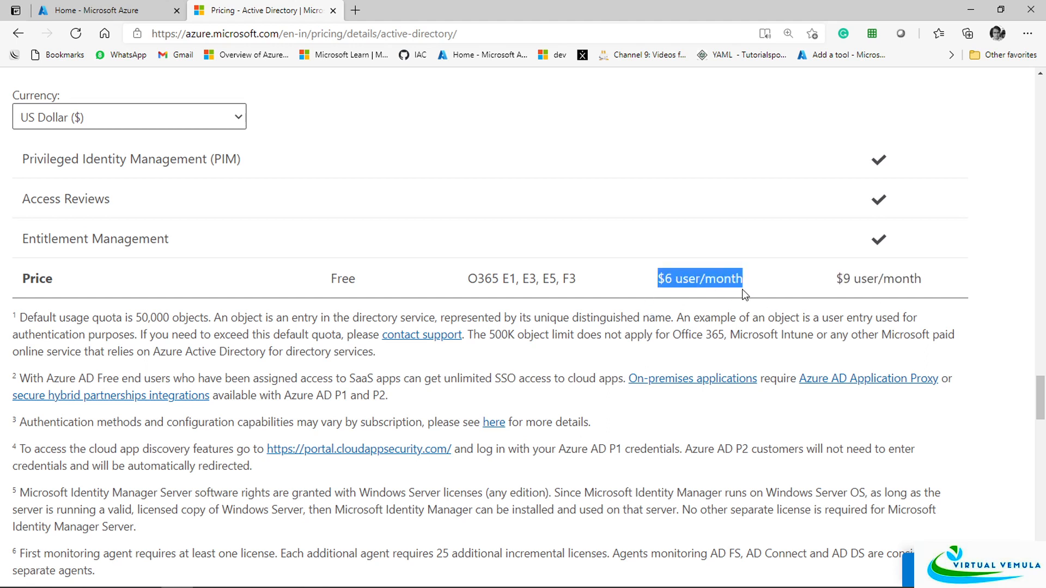
left_click_drag(837, 279, 909, 276)
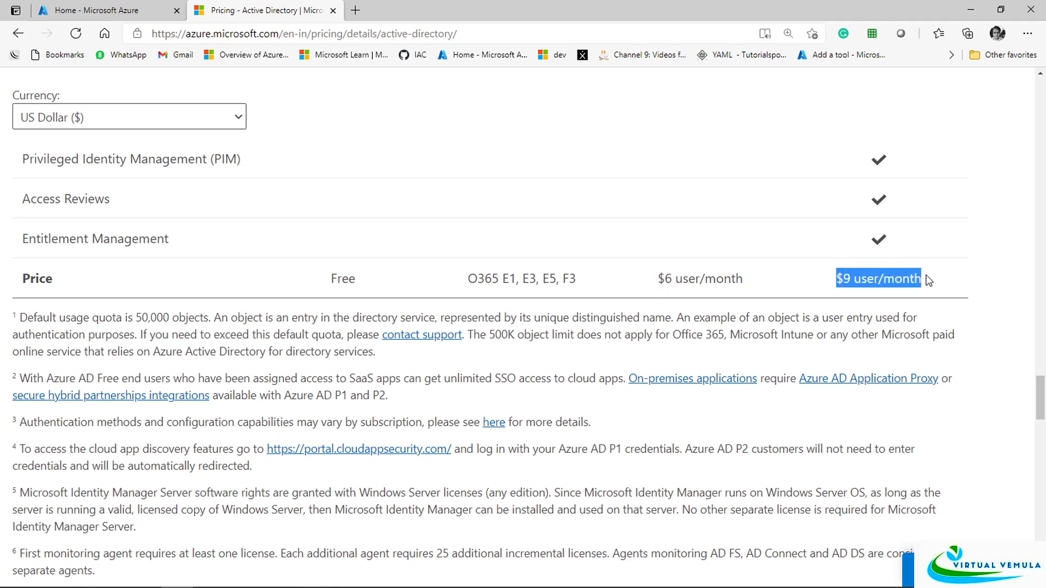
left_click(475, 244)
Present the AAD1 licensing slide, advance to 'Azure AD Users and Groups', then return to Edge
key("alt+Tab")
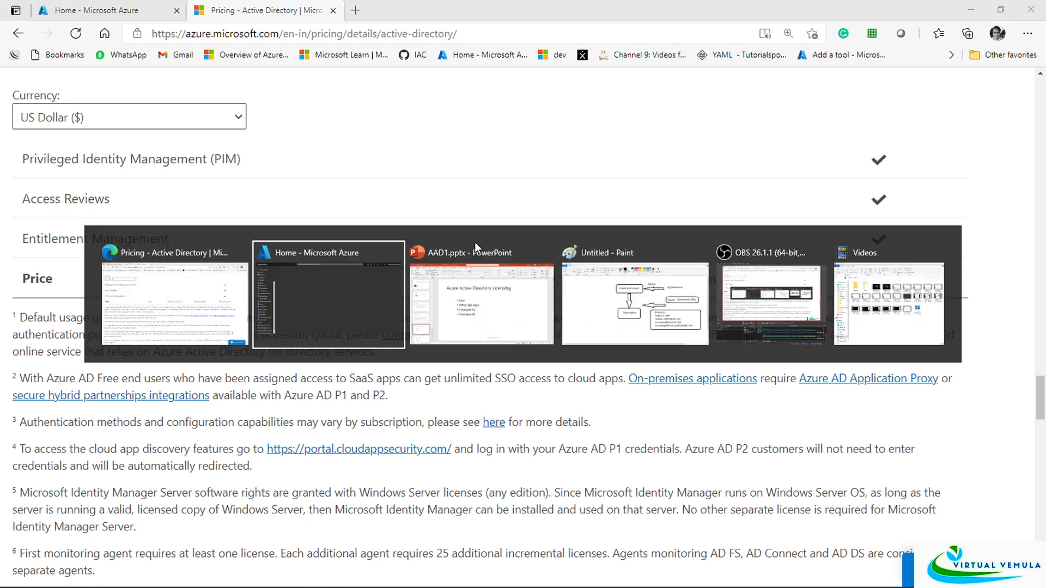
key("Tab")
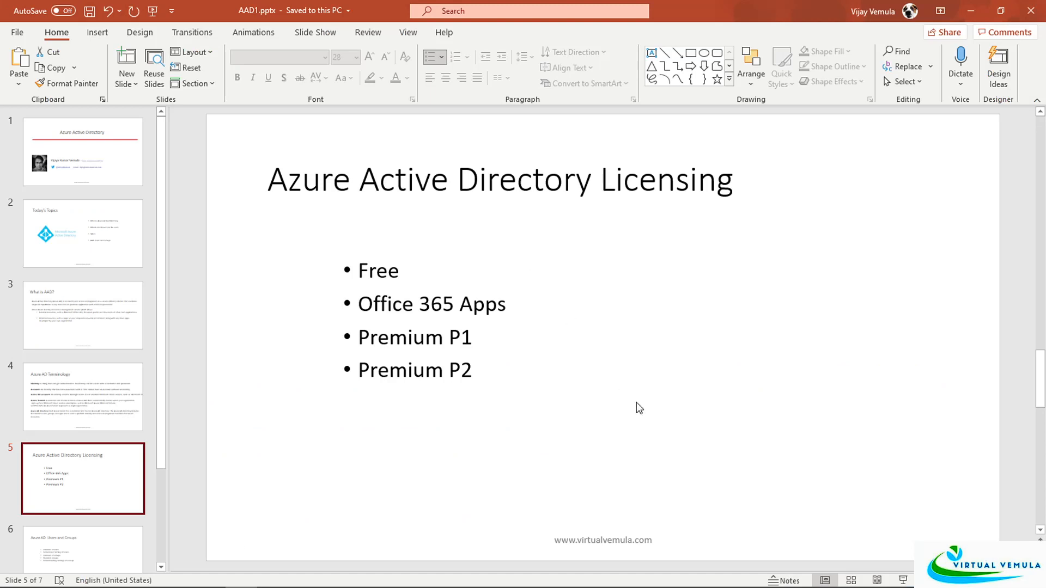
left_click(903, 581)
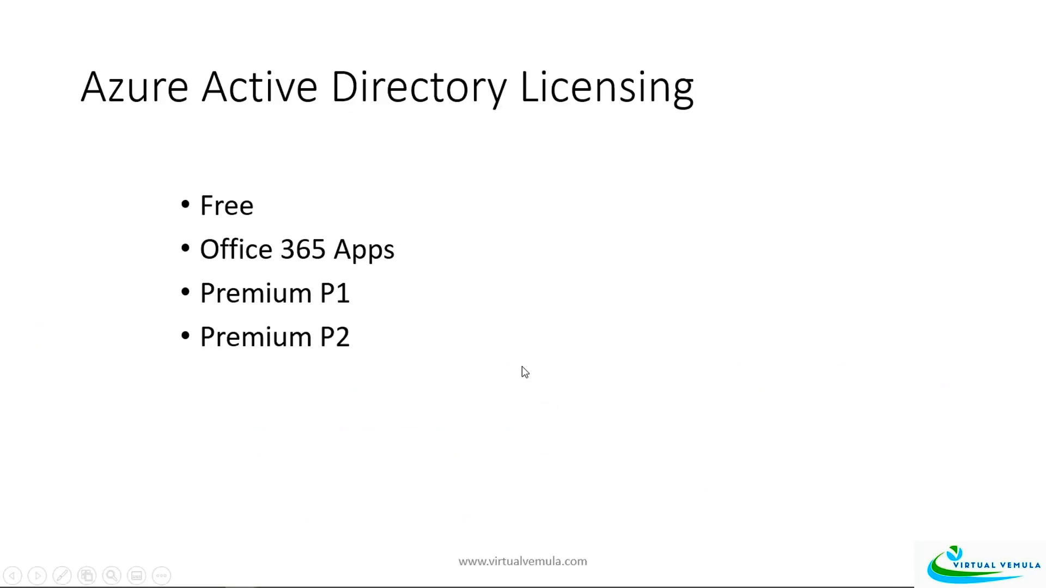
left_click(509, 352)
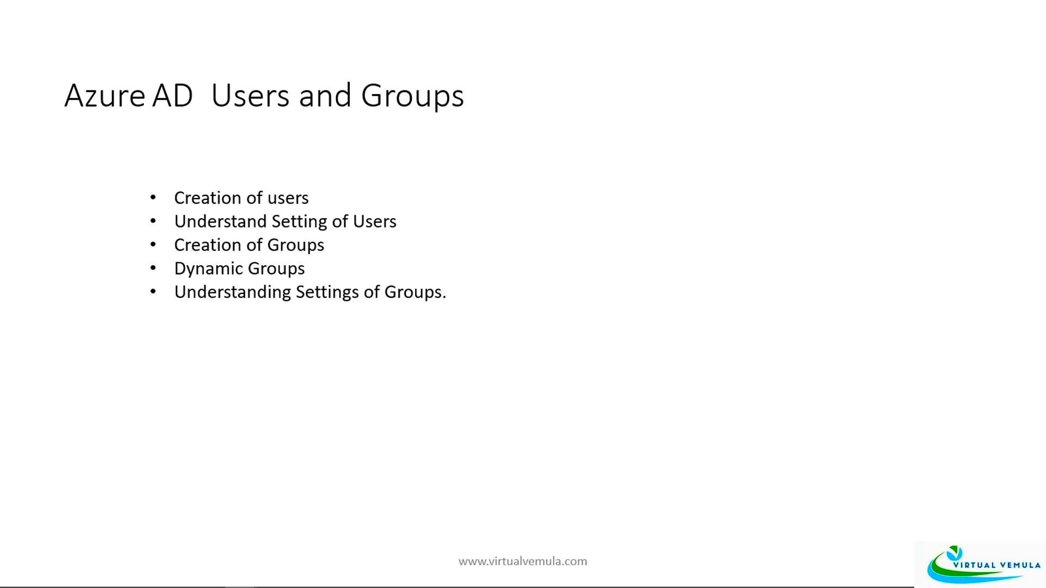
key("Escape")
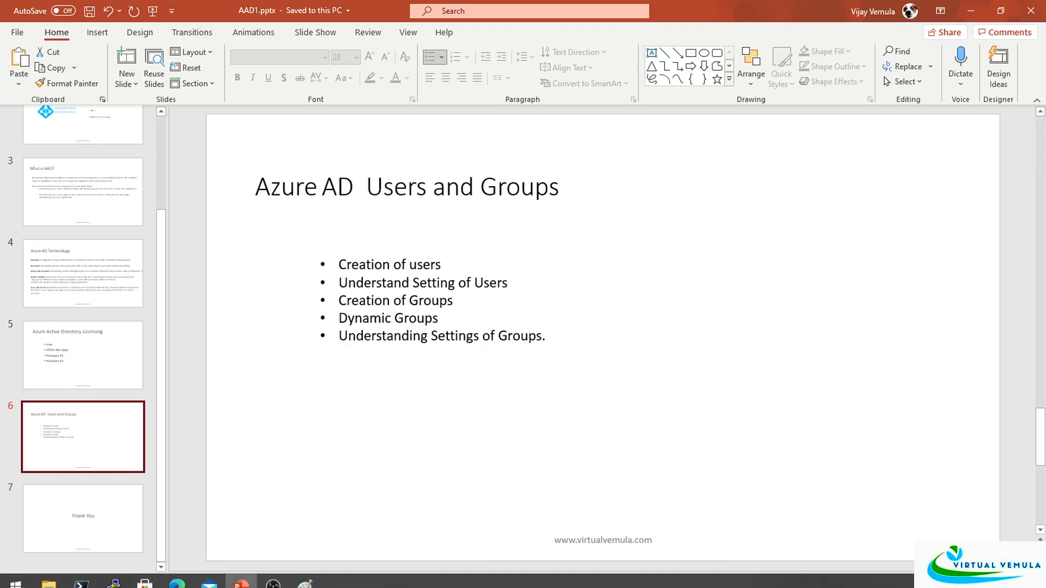
key("alt+Tab")
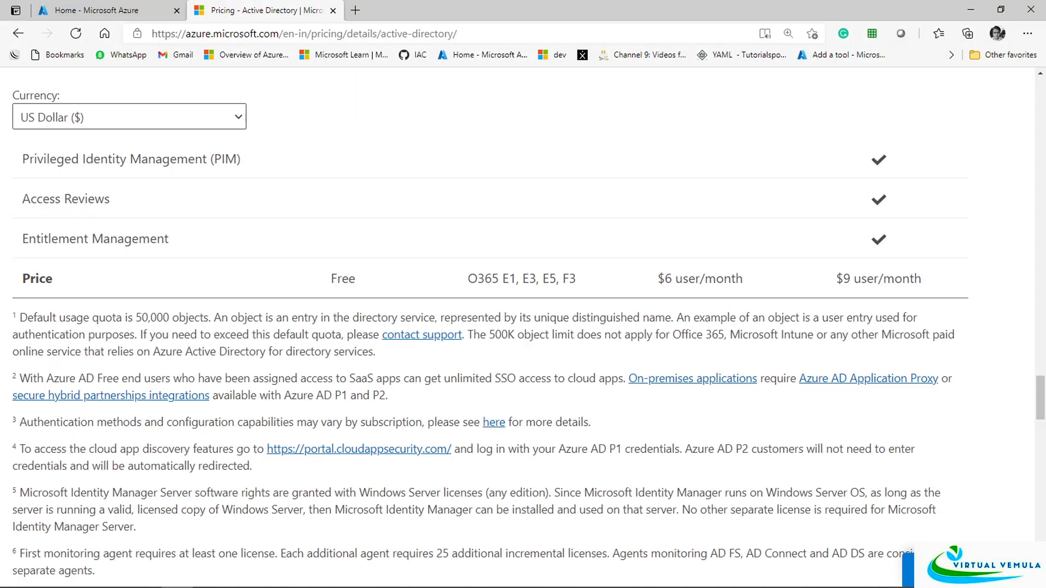
From the portal home page, search 'azure ac' and open Azure Active Directory
left_click(61, 9)
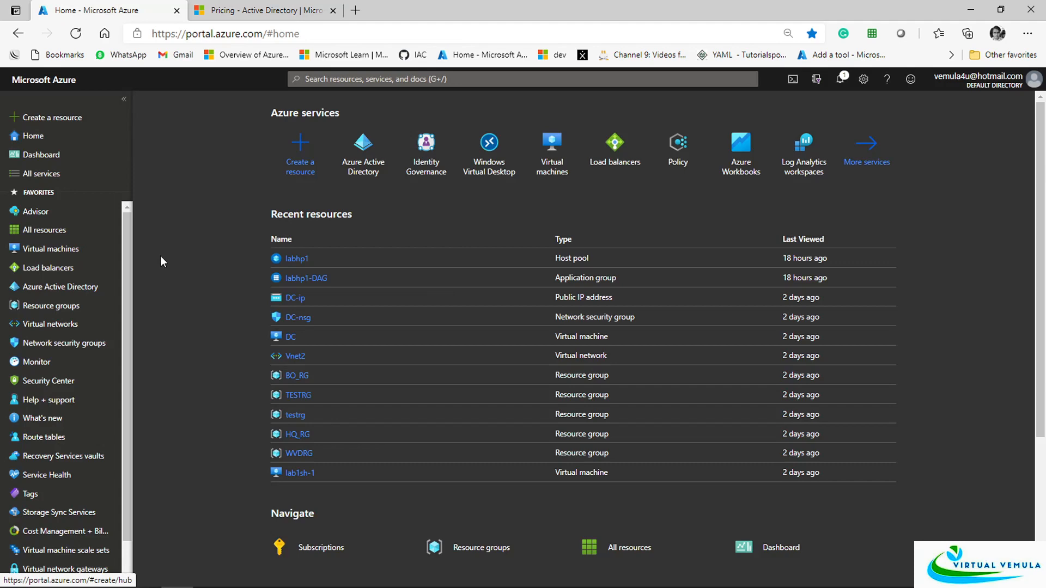
left_click(320, 78)
type("azu")
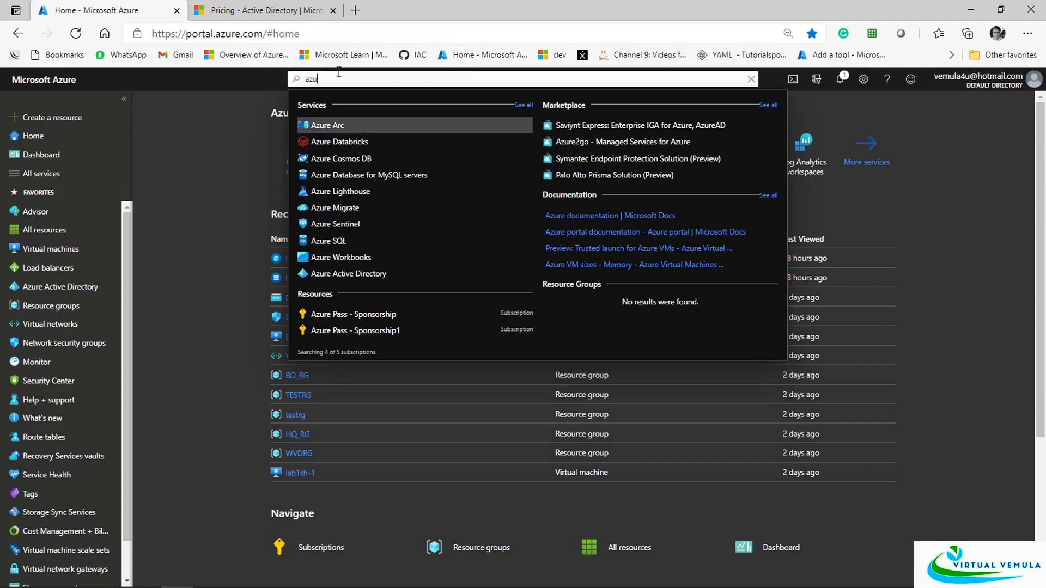
type("re ac")
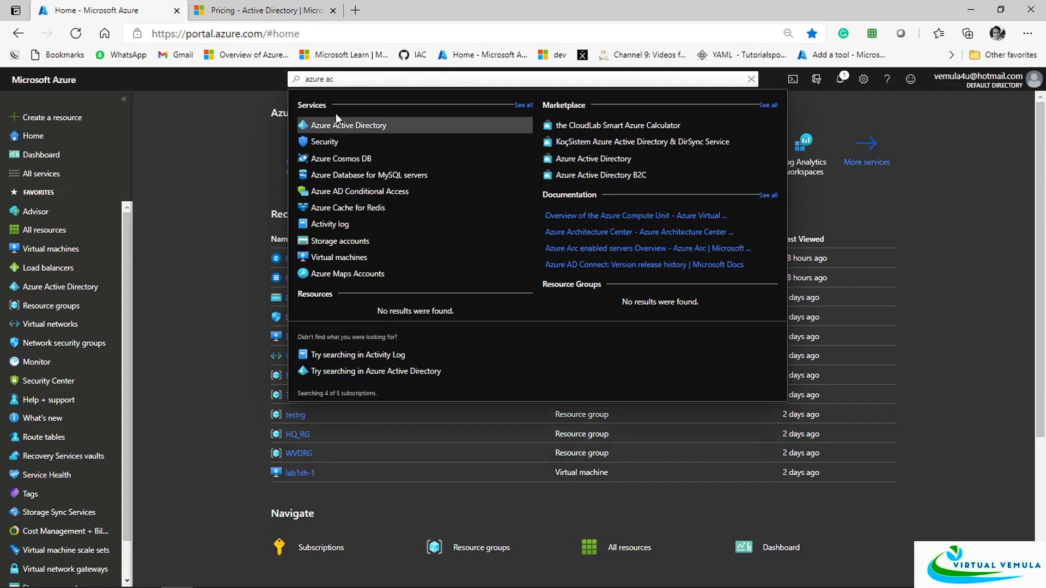
left_click(331, 129)
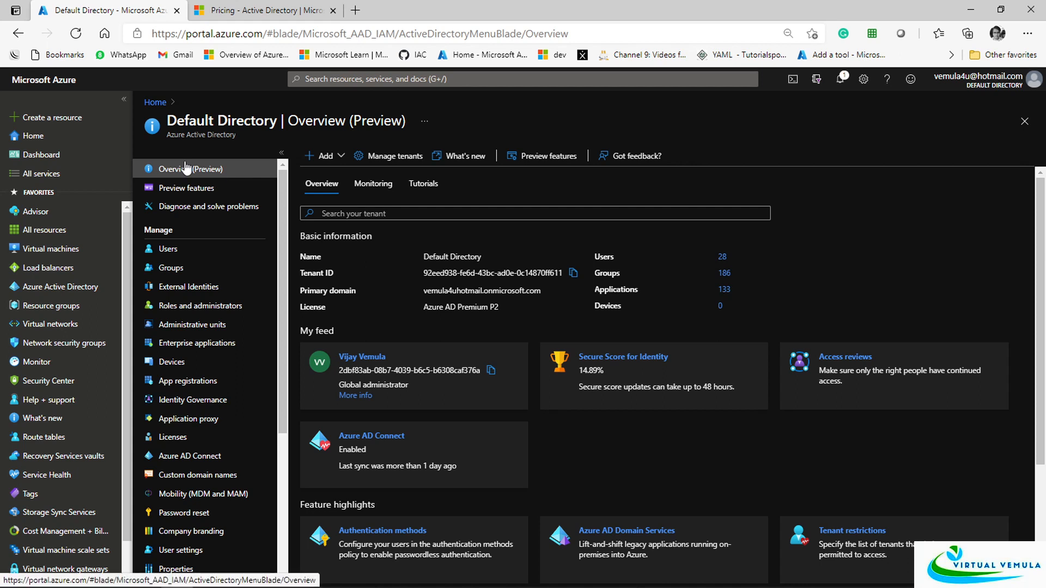
left_click_drag(181, 120, 337, 116)
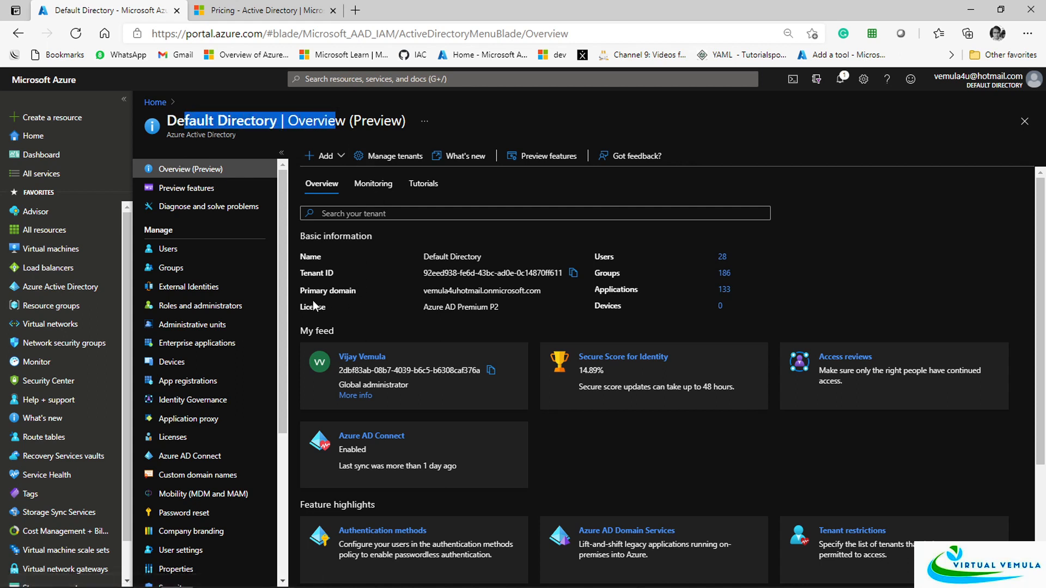
left_click_drag(309, 308, 454, 315)
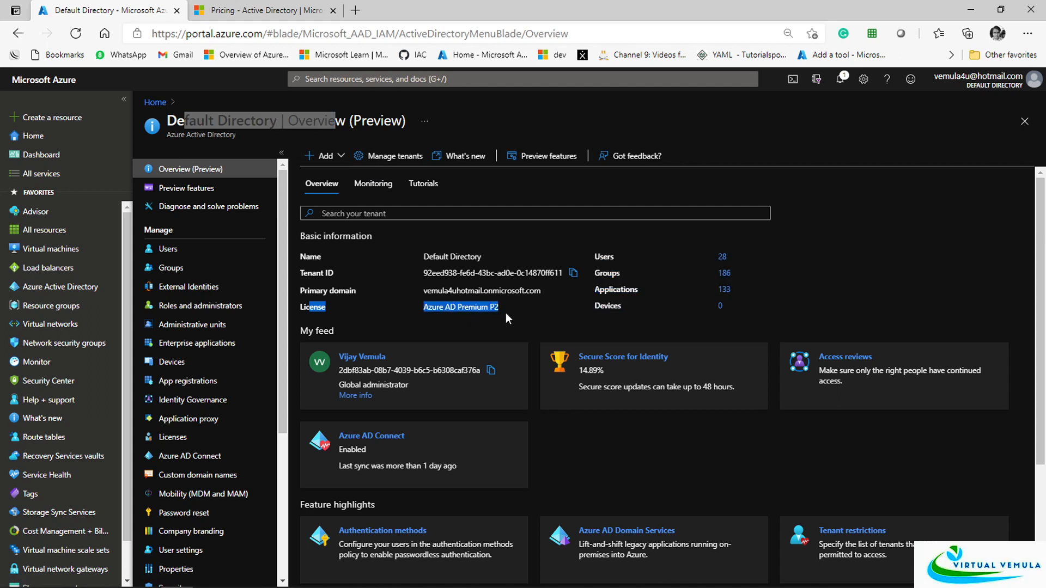
left_click(434, 316)
left_click_drag(427, 313, 488, 312)
left_click_drag(420, 292, 545, 296)
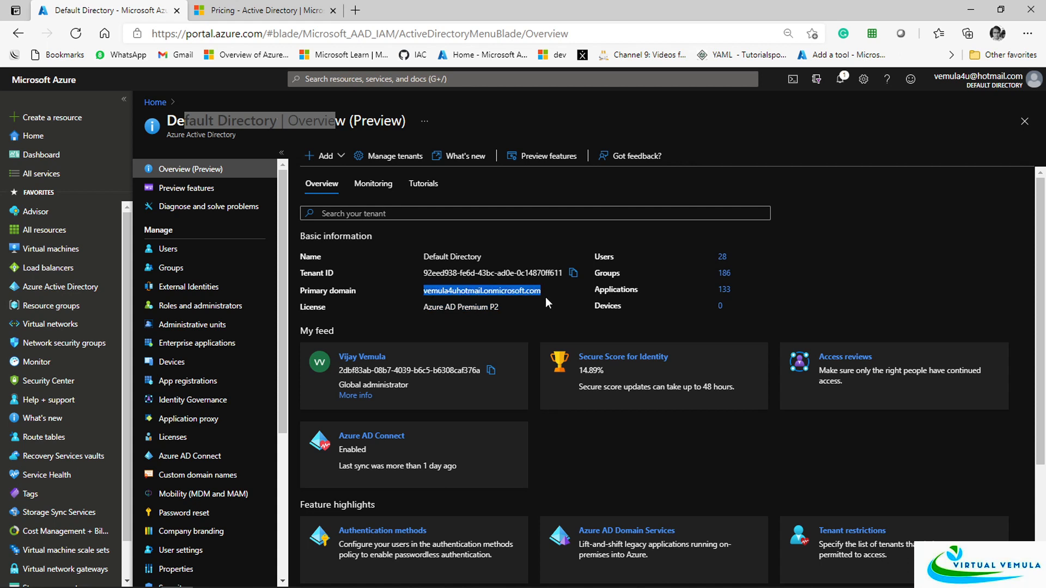
left_click_drag(421, 273, 477, 256)
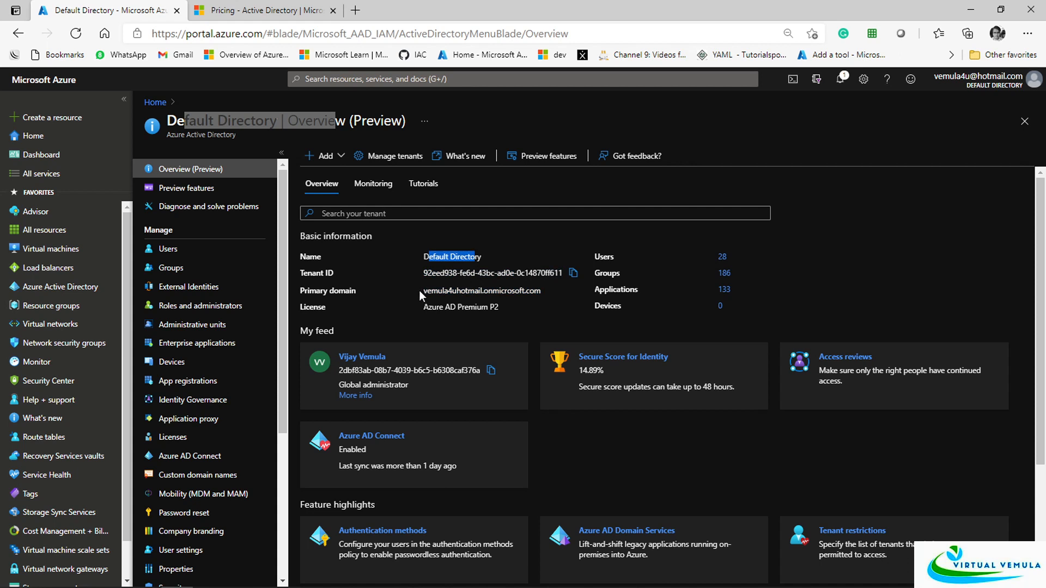
left_click_drag(420, 290, 542, 294)
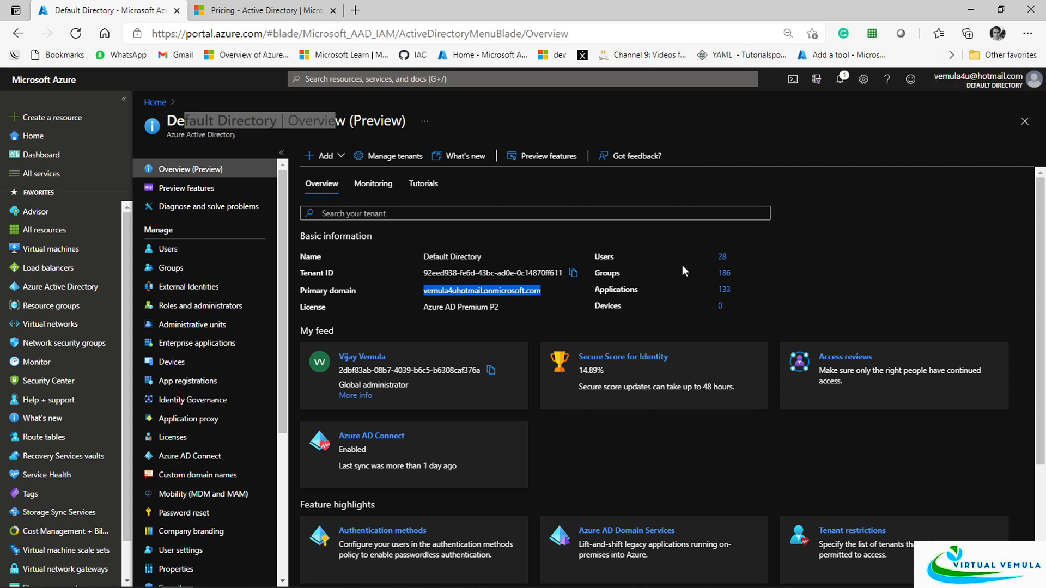
left_click_drag(418, 292, 542, 292)
Open Users under Manage to list the Default Directory's 28 users
left_click(168, 249)
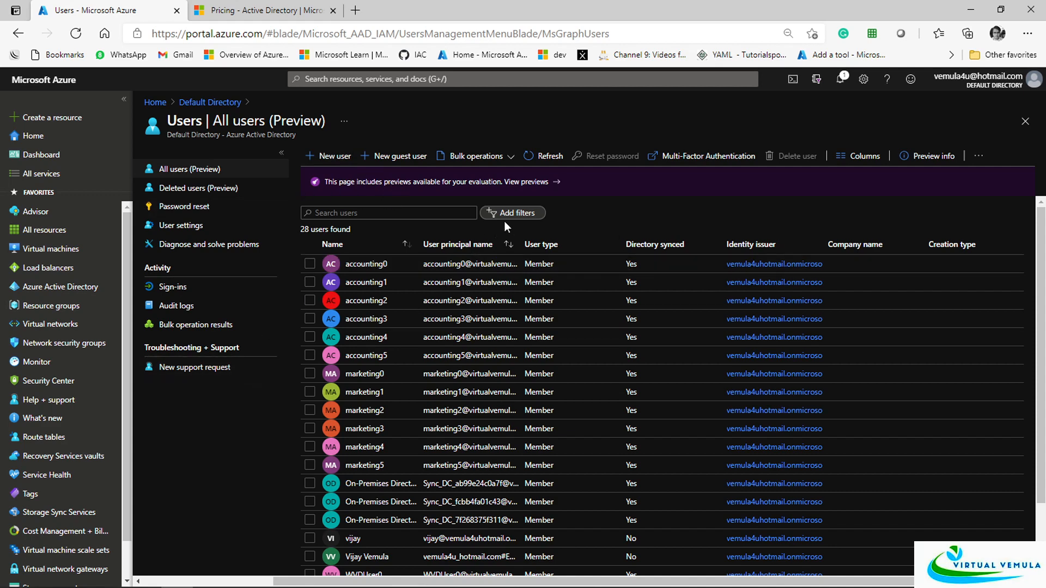
Start a new user with user name demouser1 and copy its full sign-in address
left_click(322, 159)
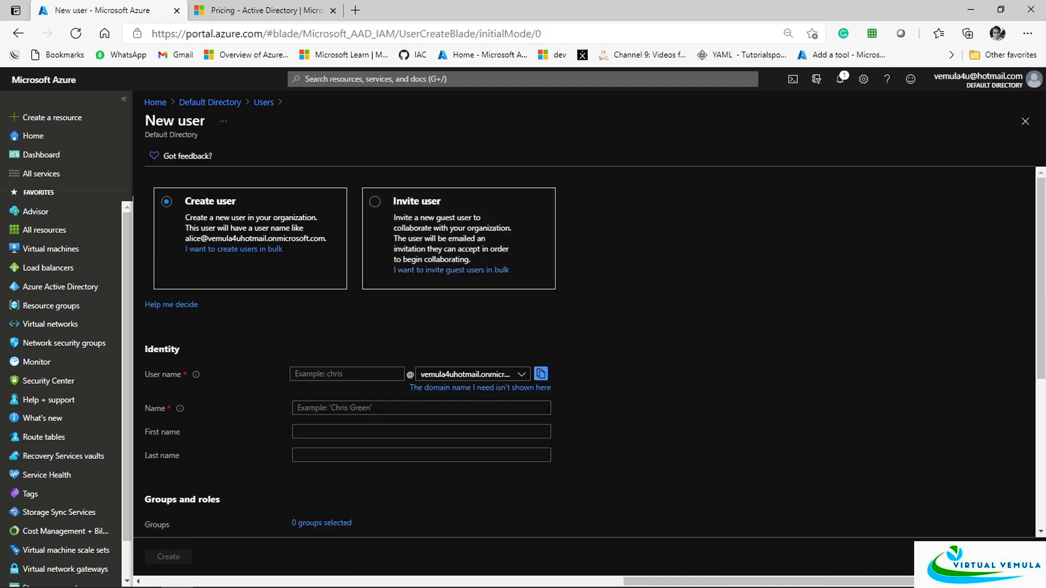
left_click(354, 374)
type("dem")
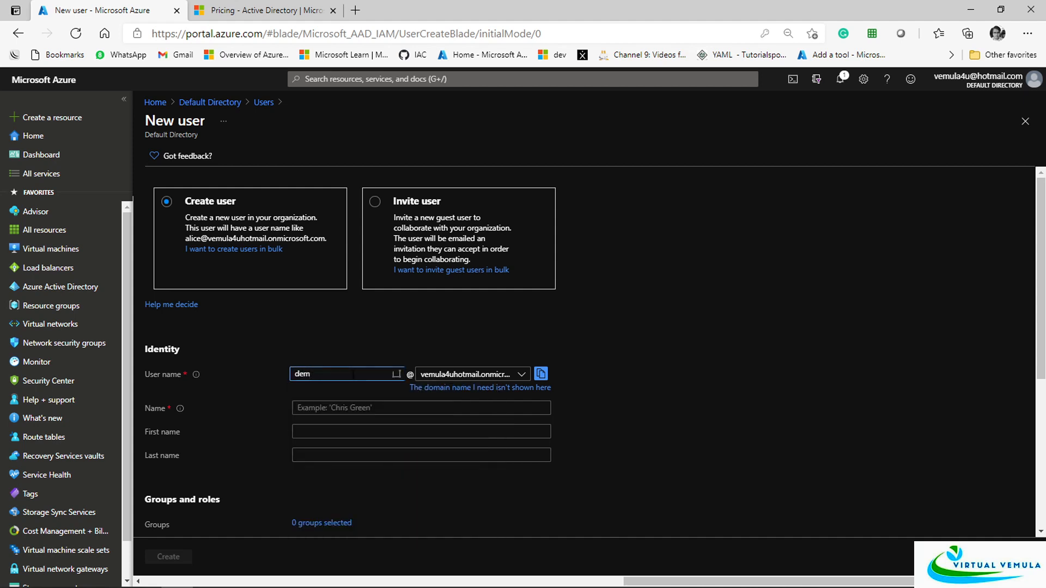
type("uouser1")
left_click(541, 375)
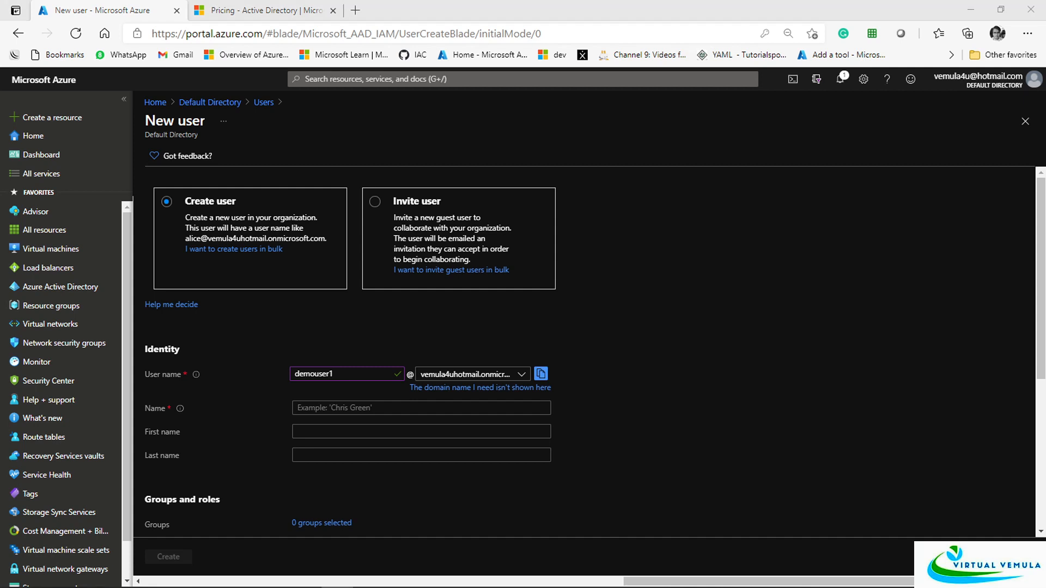
Paste the sign-in address into Notepad, widen it, and reselect the username on the form
key("ctrl+v")
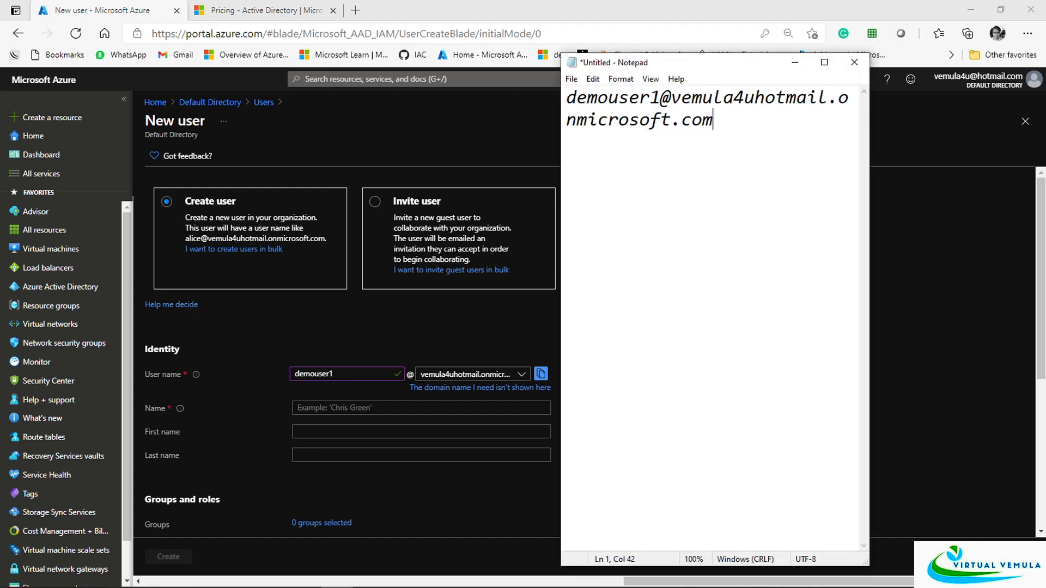
left_click_drag(698, 74, 546, 95)
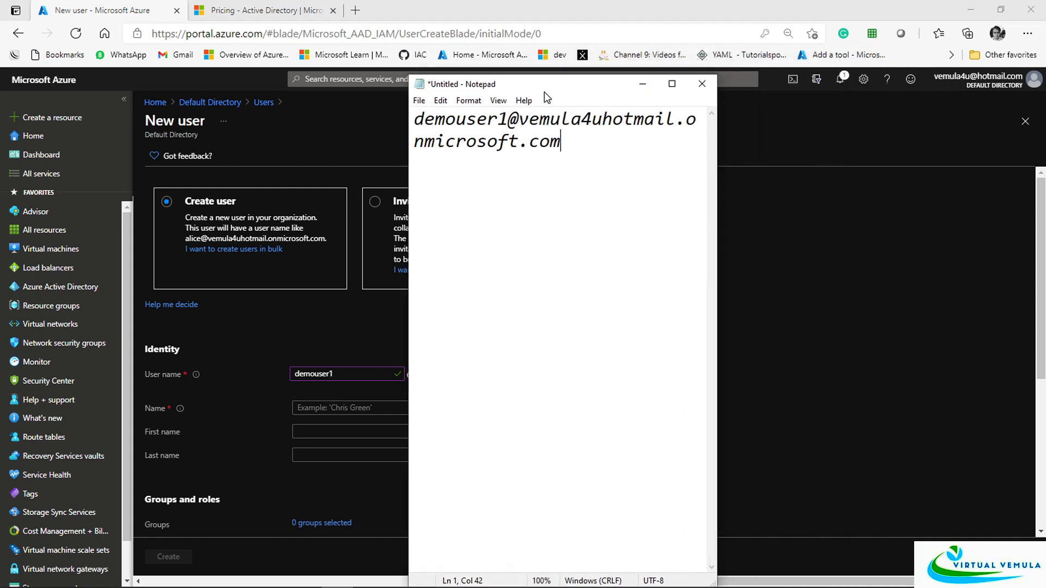
left_click_drag(716, 155, 948, 171)
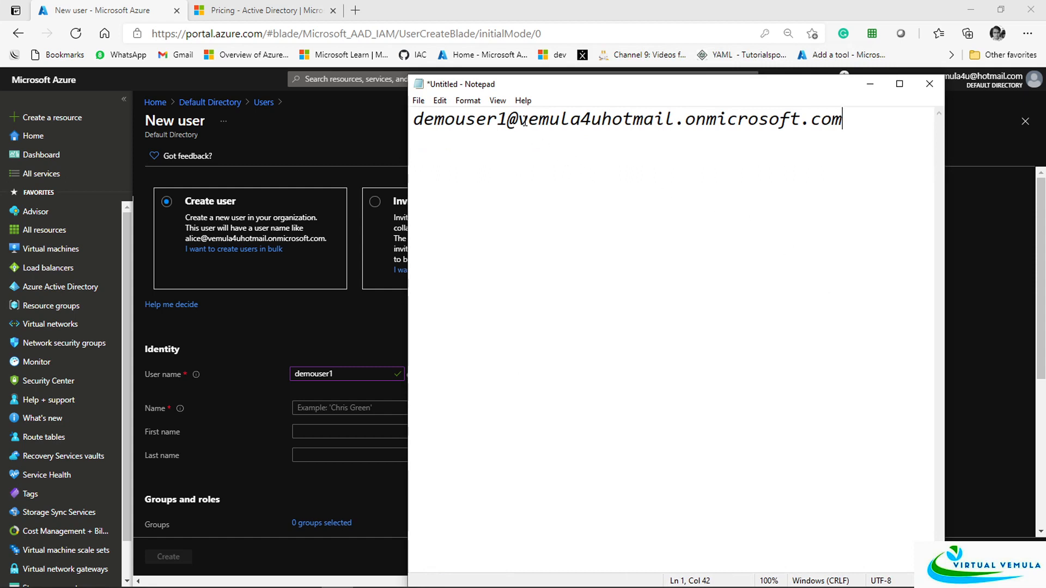
left_click_drag(518, 119, 848, 121)
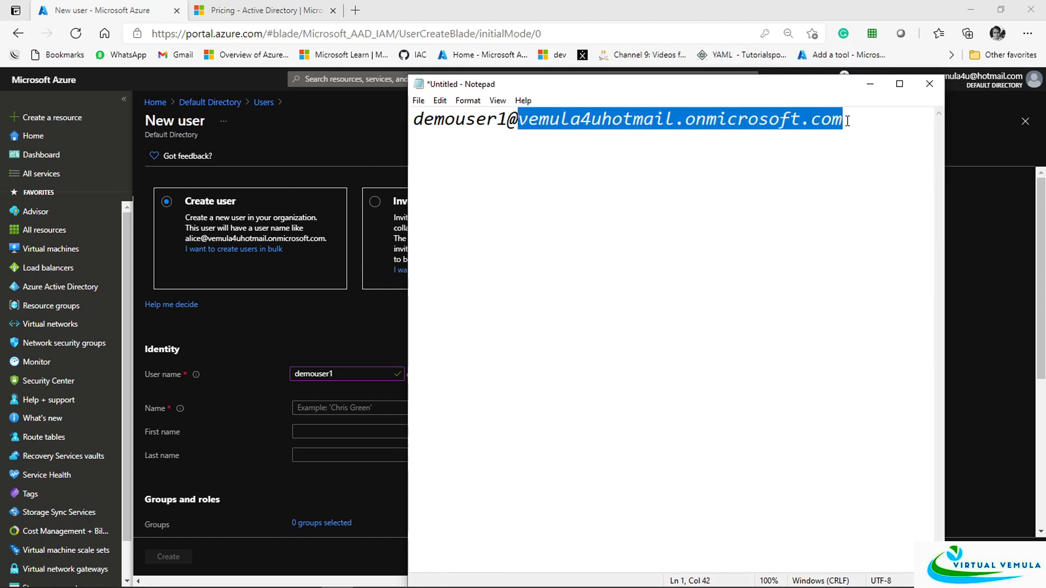
left_click(637, 16)
scroll(426, 388, "down", 2)
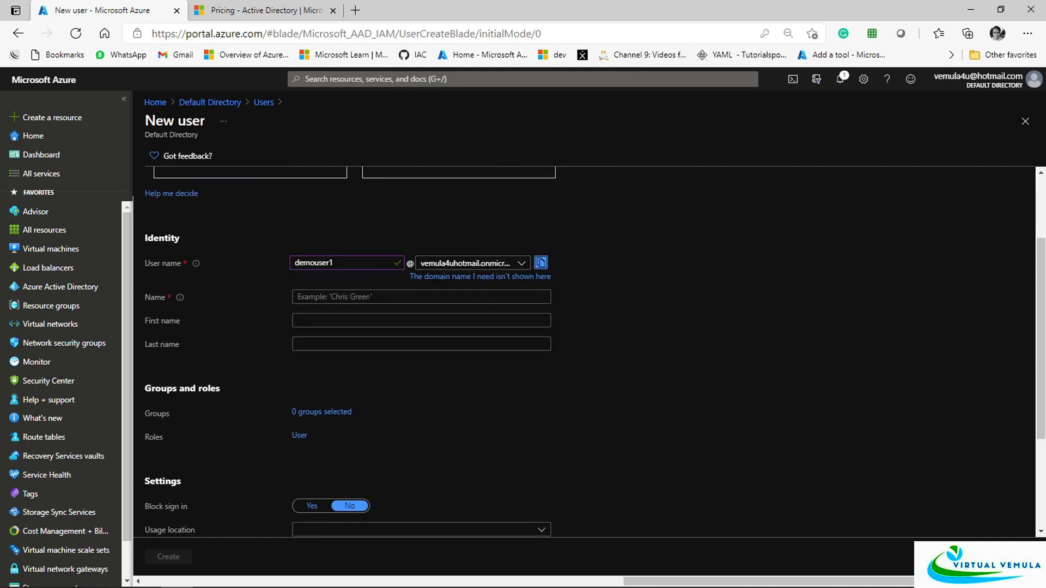
double_click(345, 262)
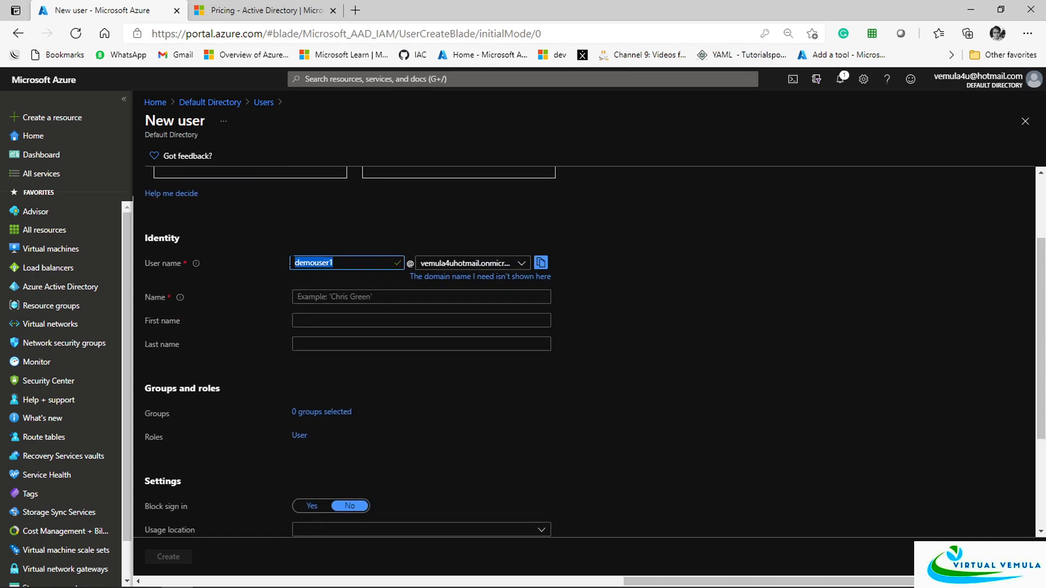
Fill Name and First name with demouser1 and set Last name to x
key("ctrl+c")
left_click(374, 299)
key("ctrl+v")
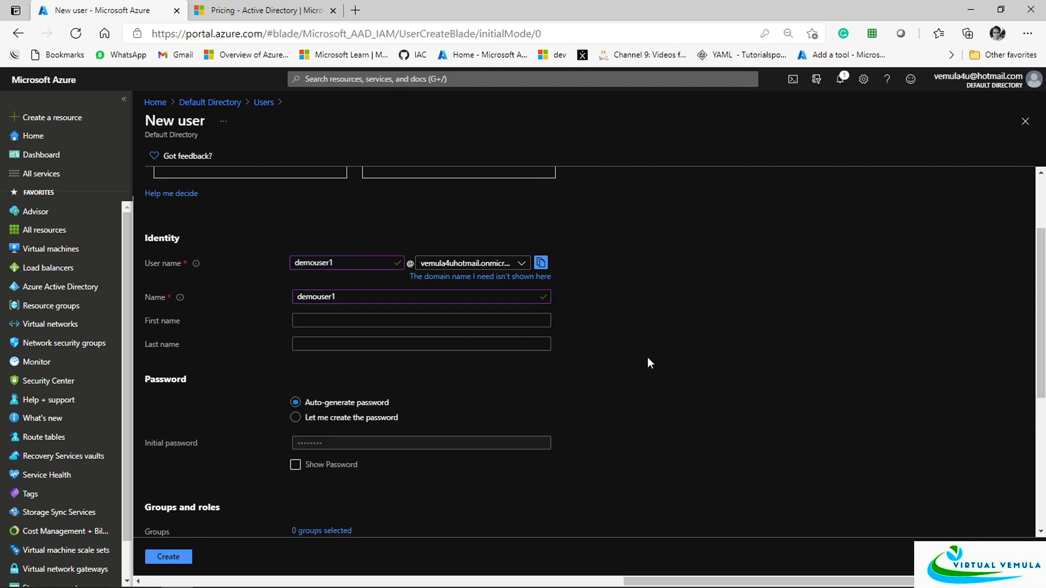
left_click(404, 321)
key("ctrl+v")
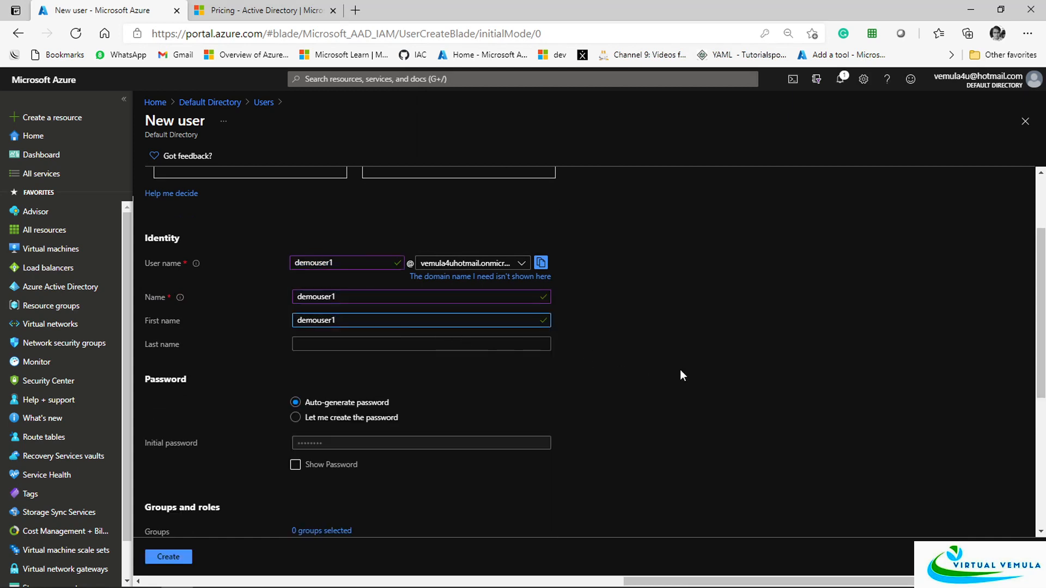
left_click(431, 347)
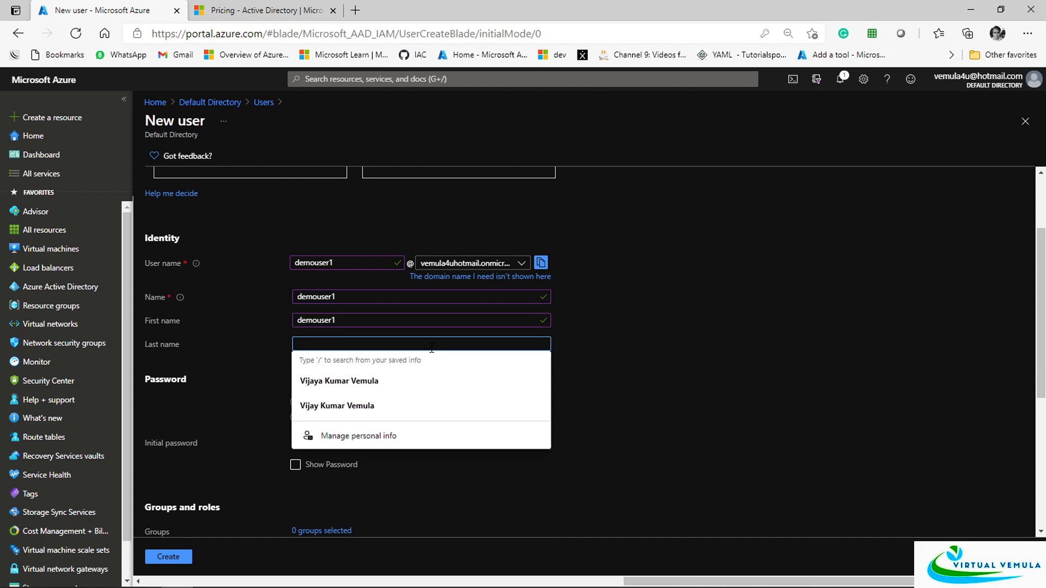
type("x")
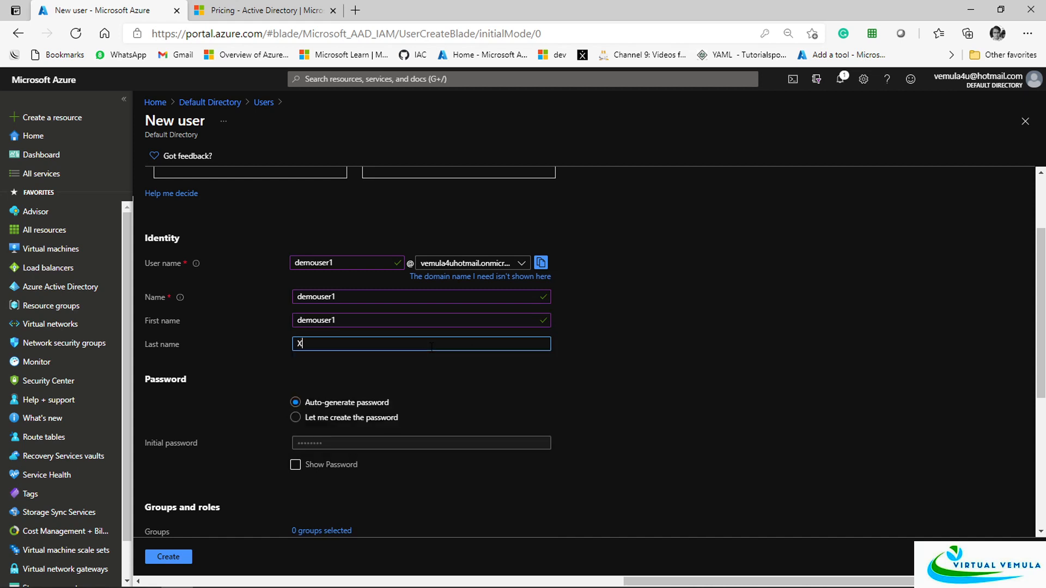
left_click(623, 404)
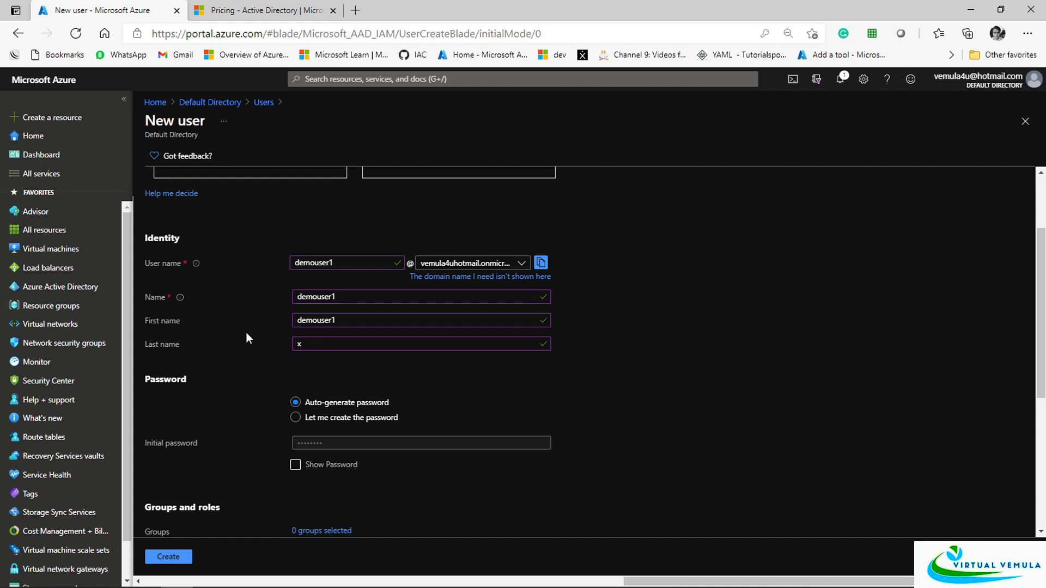
scroll(327, 406, "down", 1)
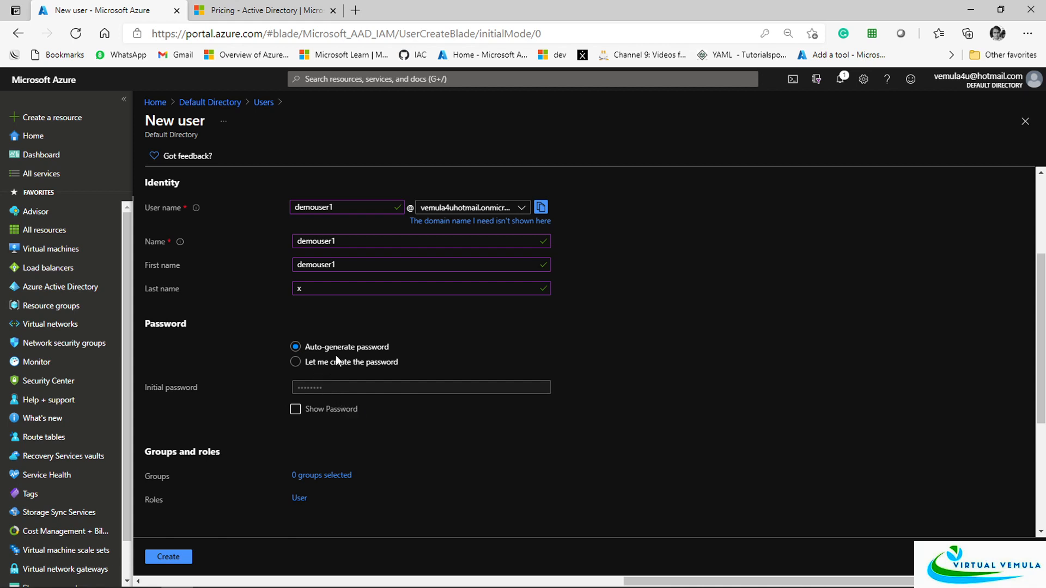
Copy the auto-generated password onto a new line in Notepad, then hide it again
left_click(297, 411)
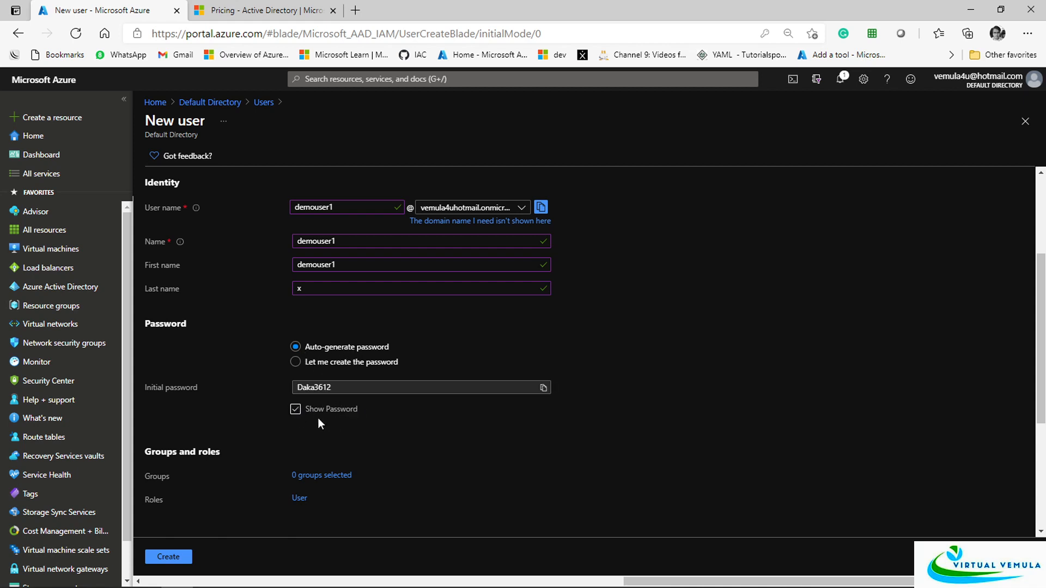
left_click(542, 391)
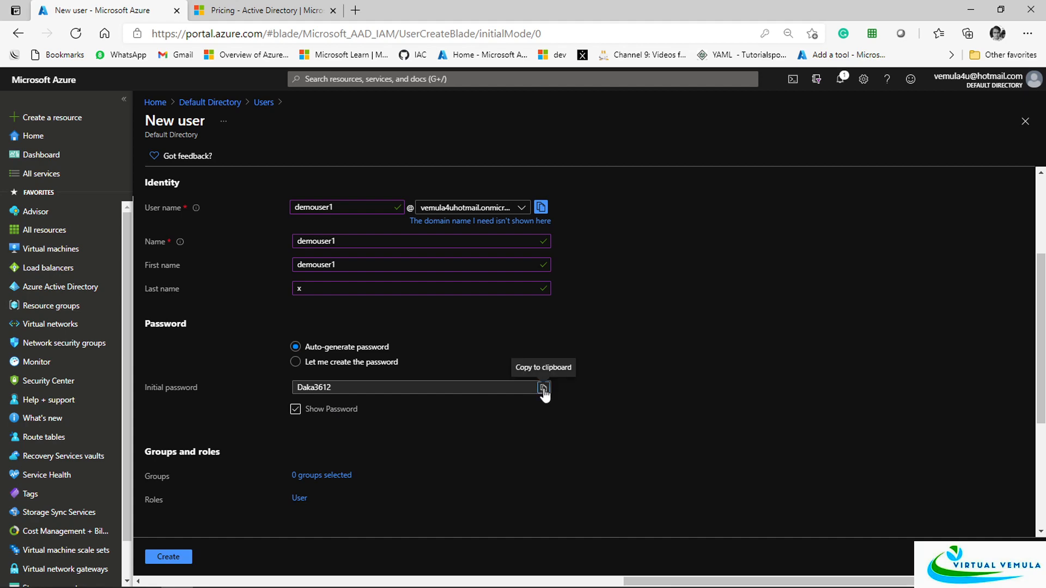
key("alt+Tab")
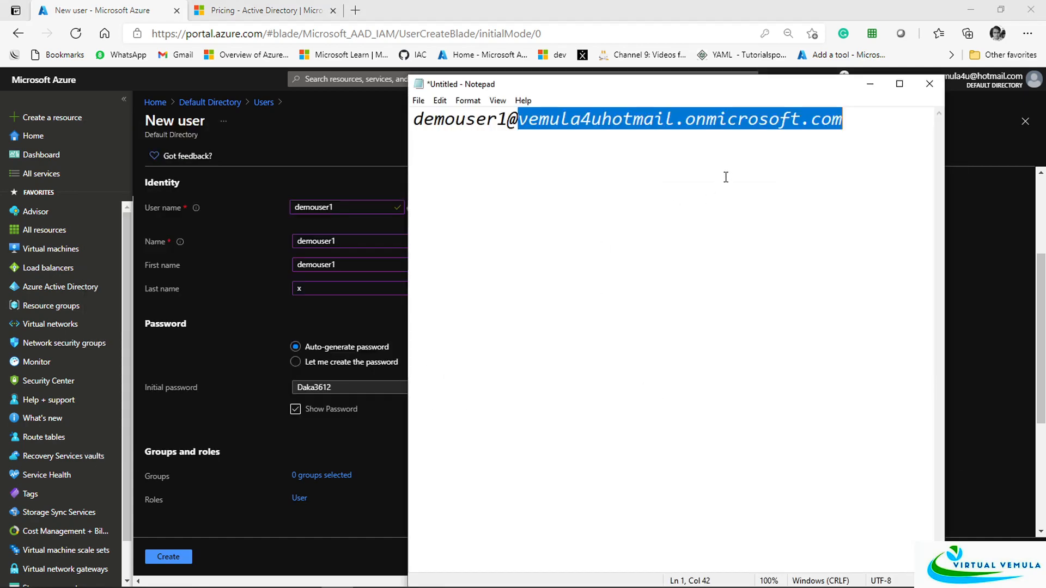
left_click(880, 131)
key("Return")
key("ctrl+v")
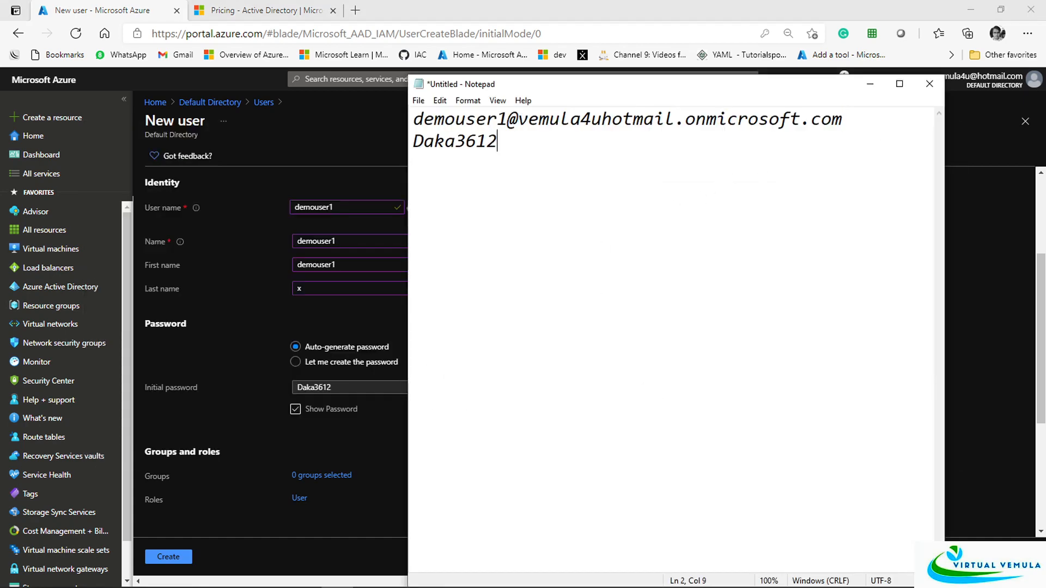
left_click(299, 300)
left_click(297, 410)
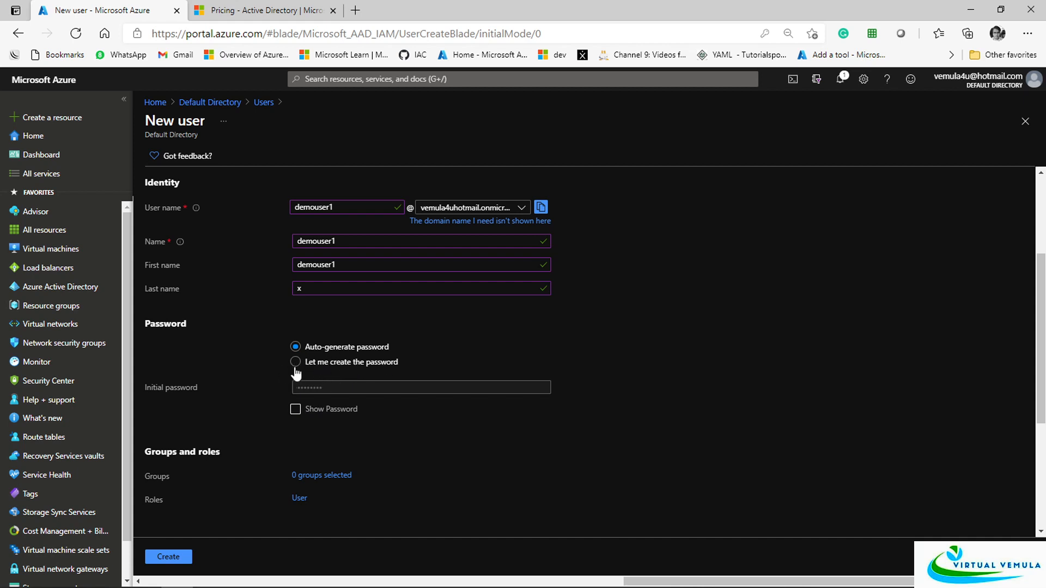
Set the new user's usage location to India
scroll(371, 424, "down", 3)
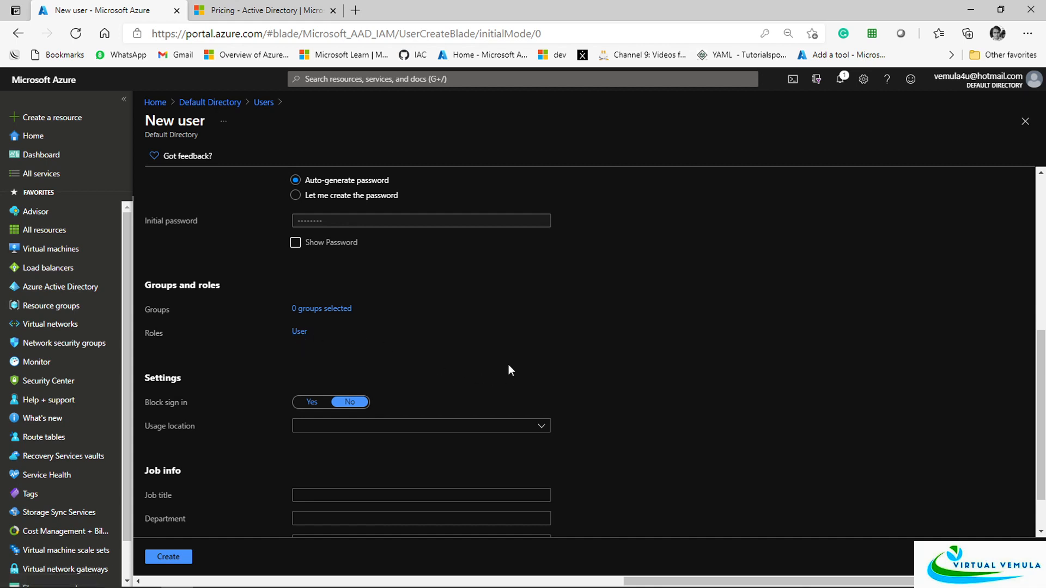
scroll(510, 370, "down", 1)
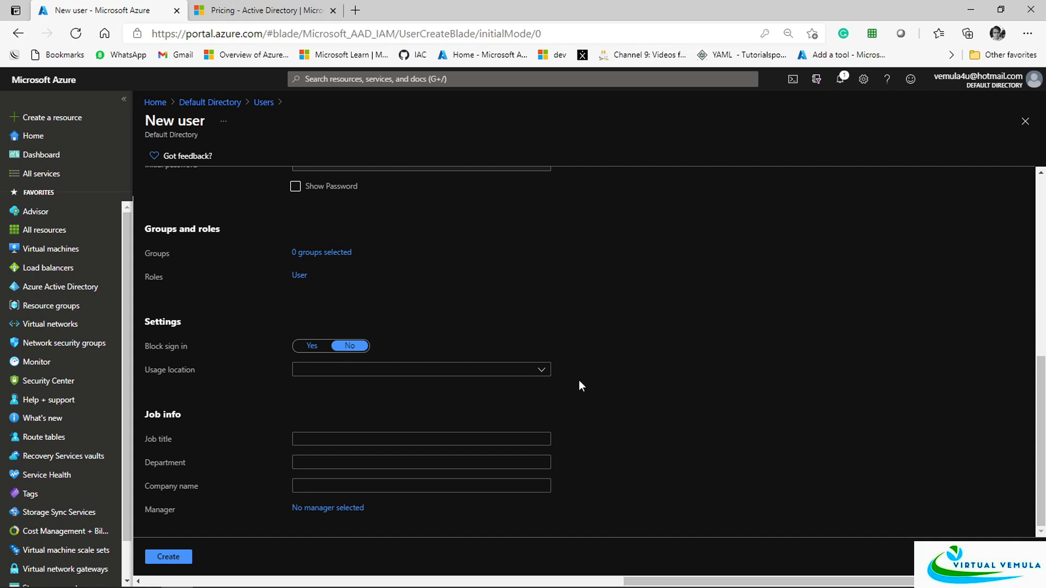
left_click(545, 371)
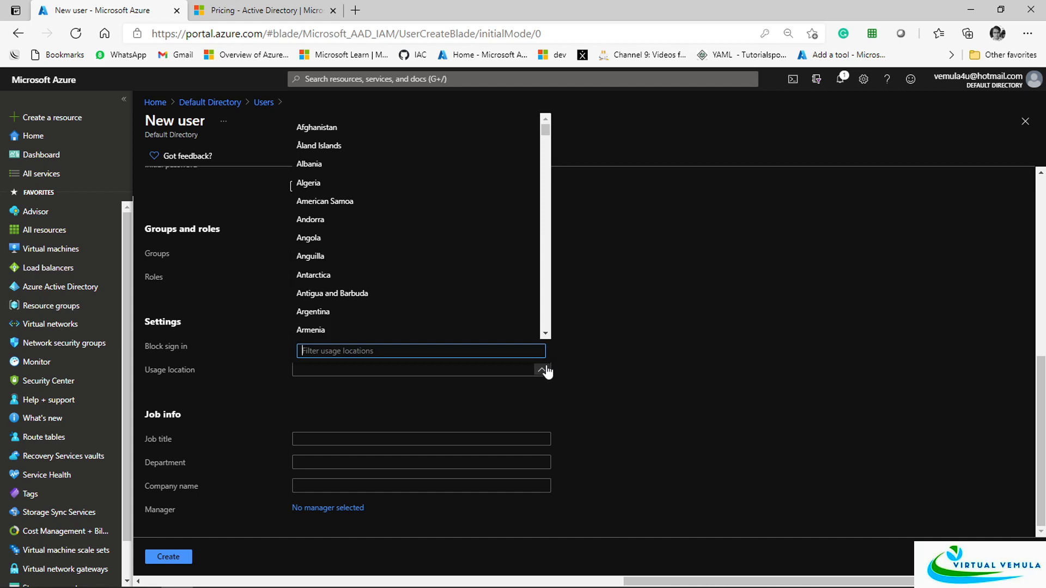
type("ind")
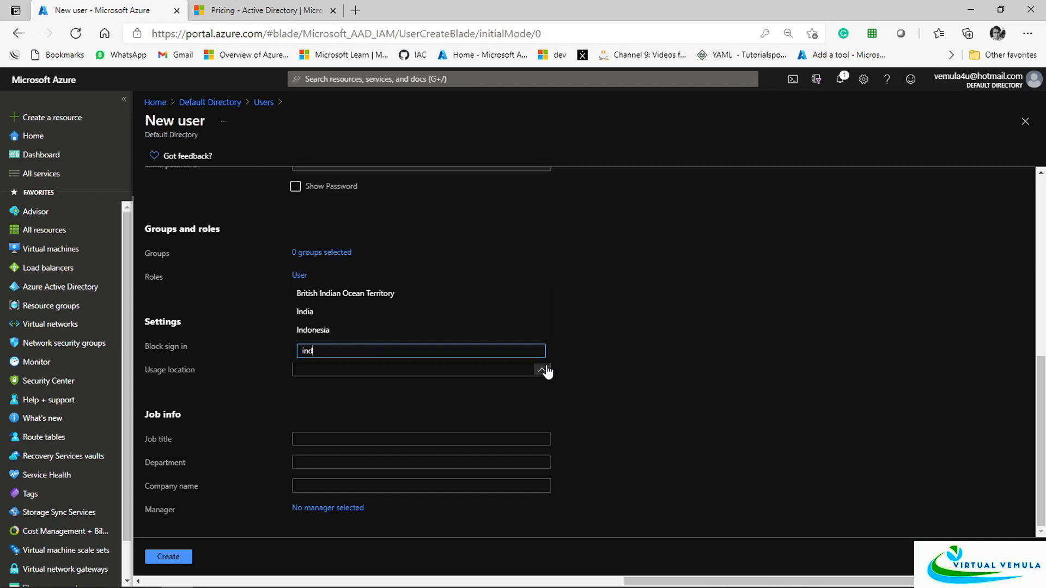
left_click(368, 323)
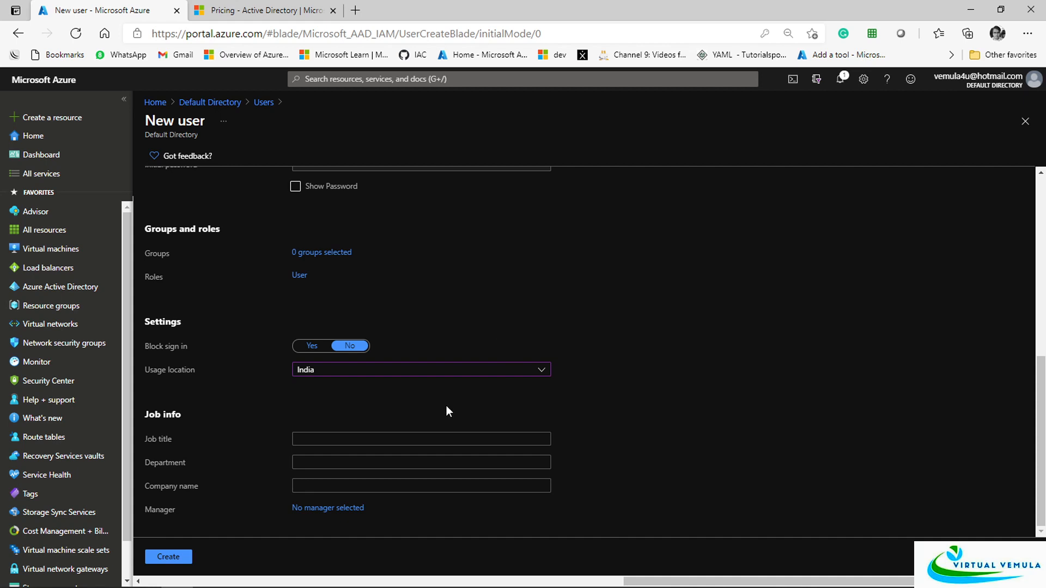
Enter job title IT Admin and department IT, then create the user
left_click(396, 437)
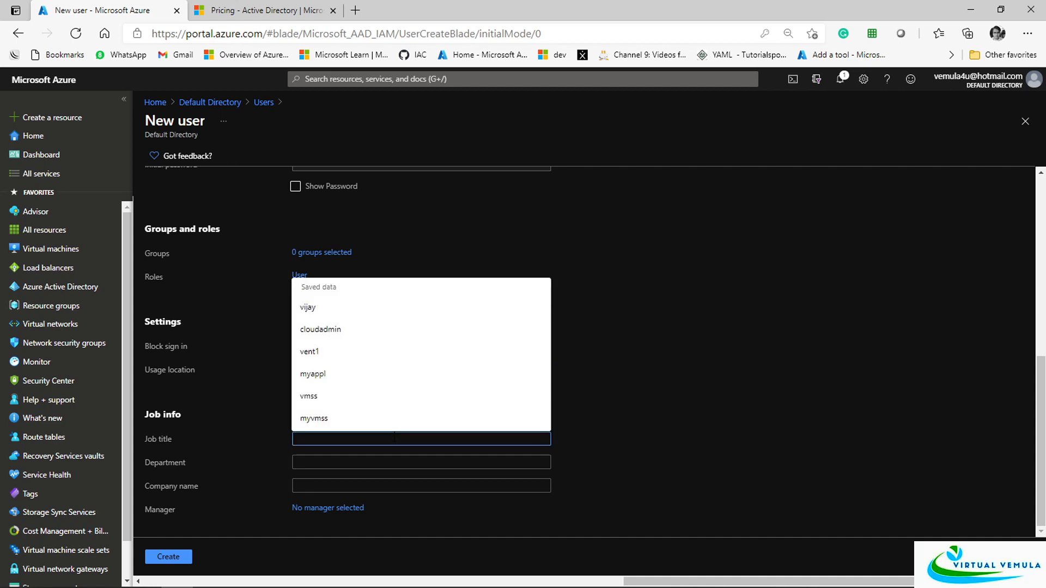
type("IT")
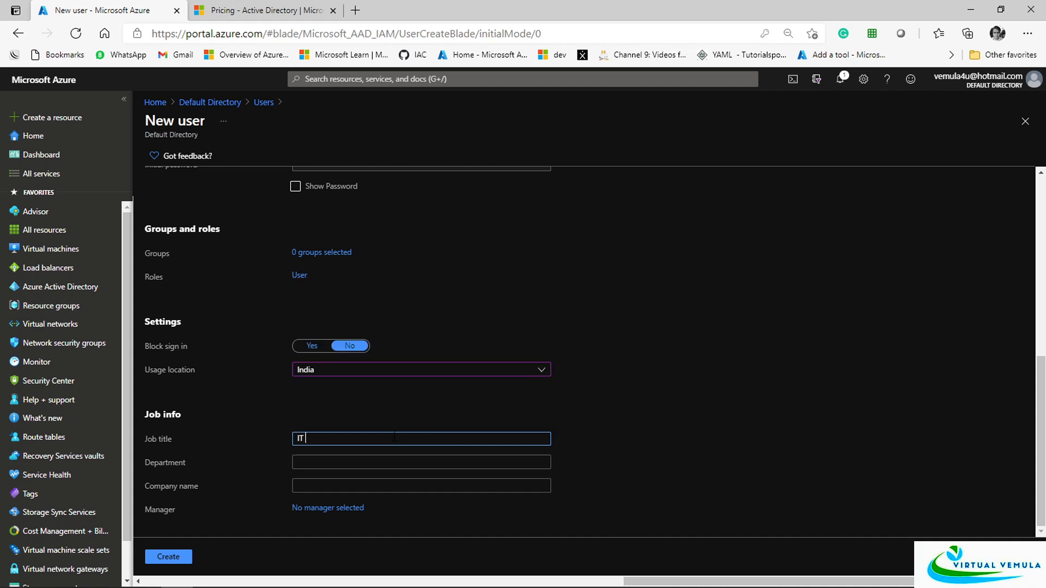
type(" Admin")
left_click(342, 464)
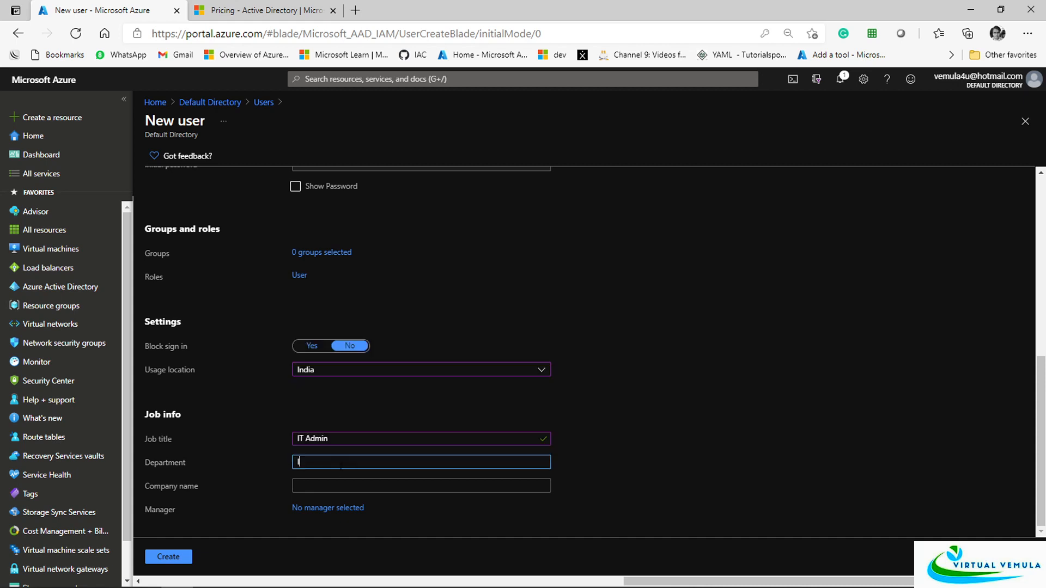
type("IT")
scroll(336, 505, "up", 6)
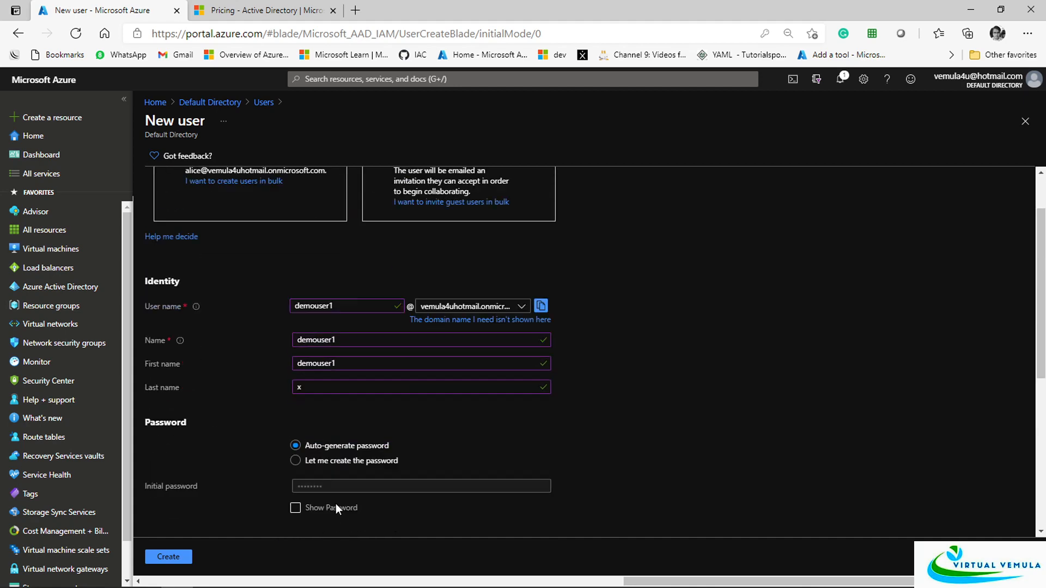
scroll(335, 503, "down", 4)
left_click(177, 565)
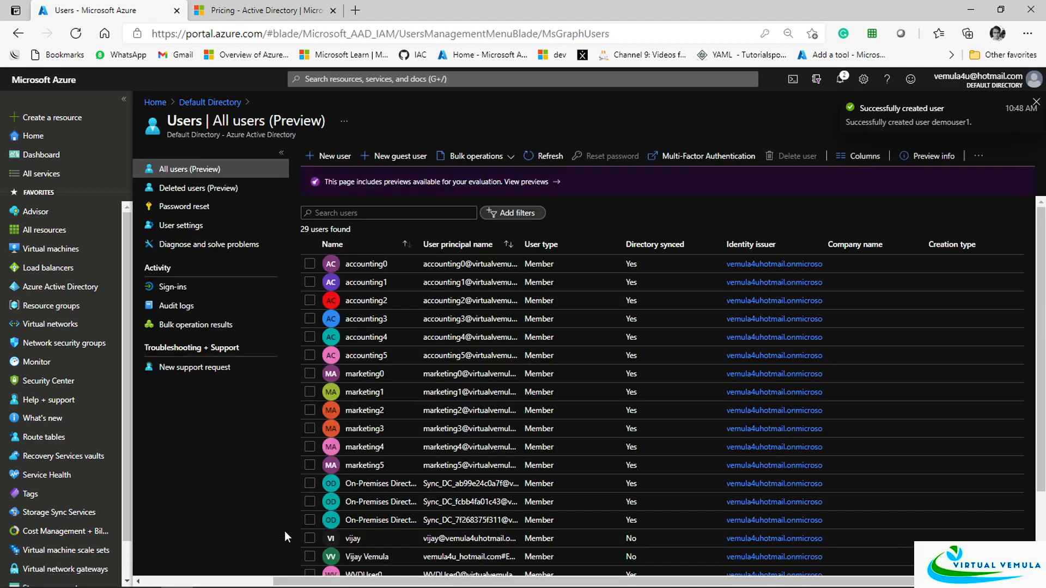
Search the All users list for demouser1 using the username copied from Notepad
left_click(361, 214)
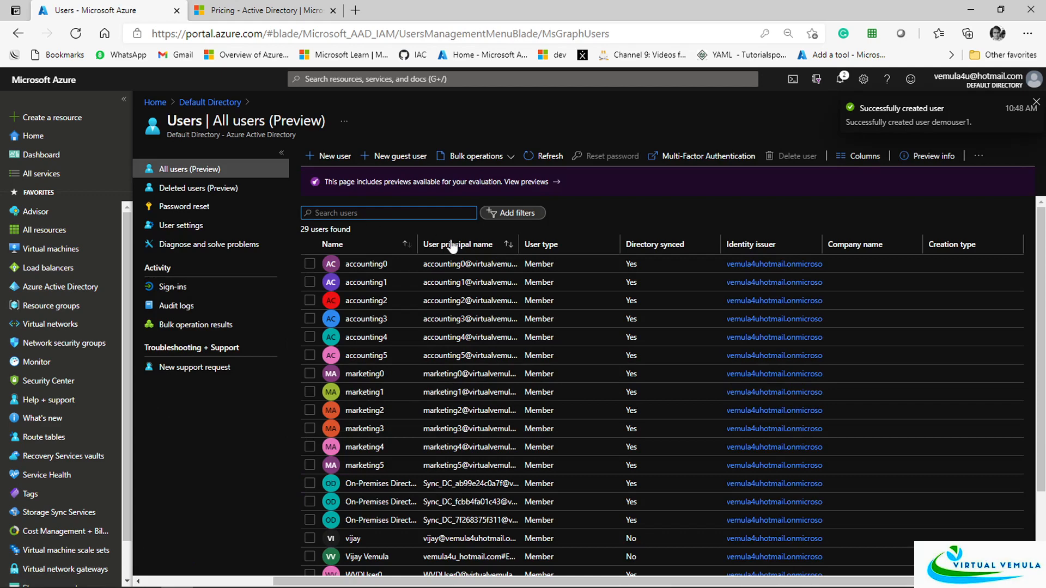
key("alt+Tab")
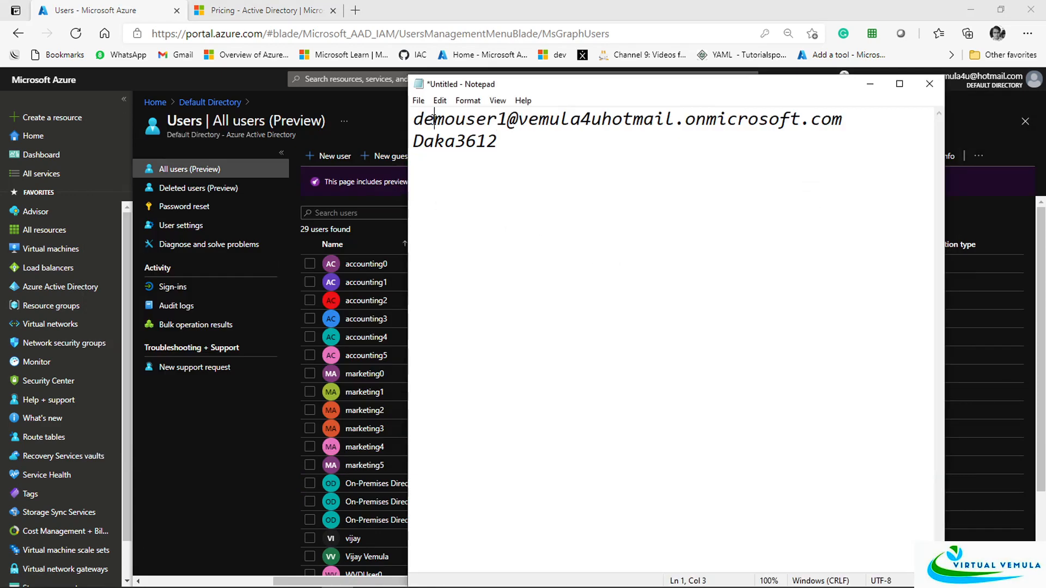
triple_click(435, 119)
left_click(508, 119)
left_click_drag(508, 119, 413, 119)
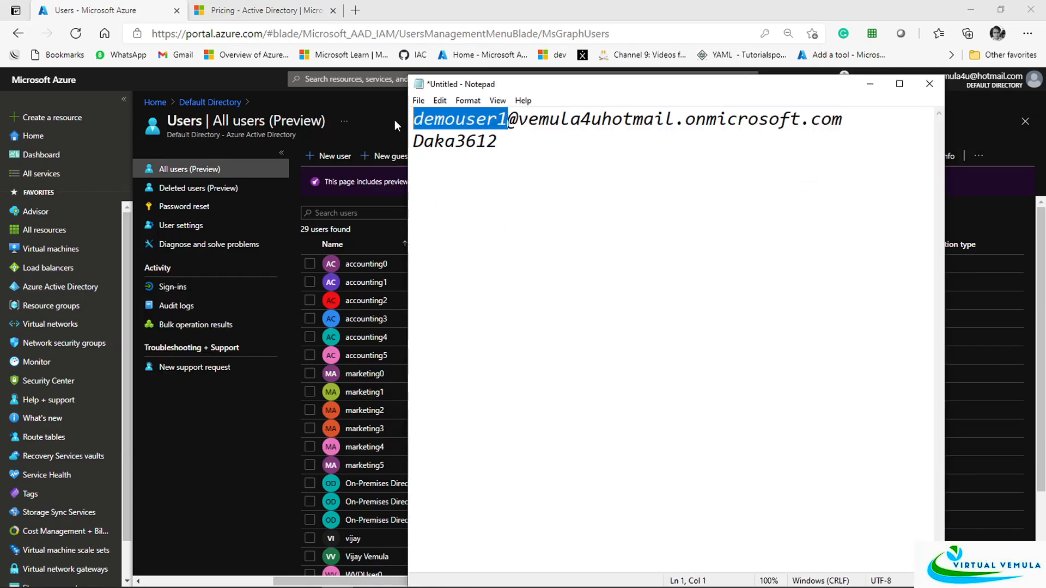
key("ctrl+c")
key("alt+Tab")
key("ctrl+v")
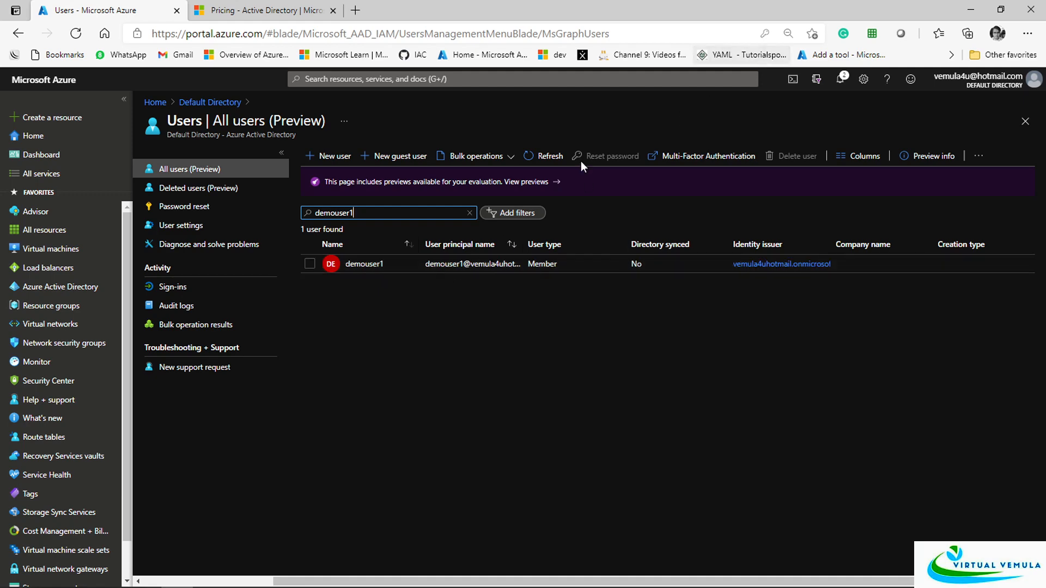
Open the Azure portal in an InPrivate window and enter the new user's sign-in address from Notepad
left_click(1027, 33)
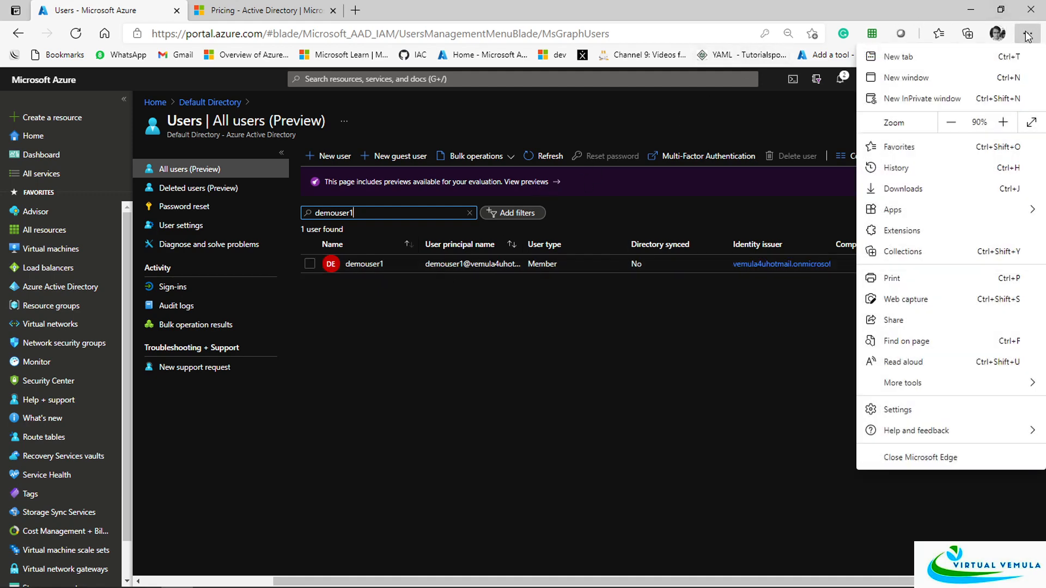
left_click(941, 104)
left_click(453, 55)
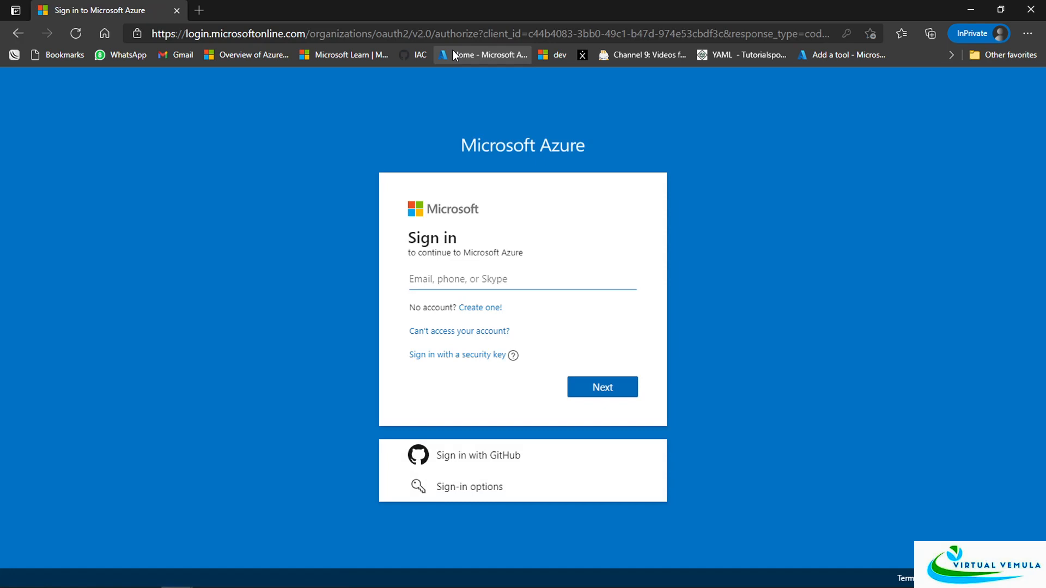
key("alt+Tab")
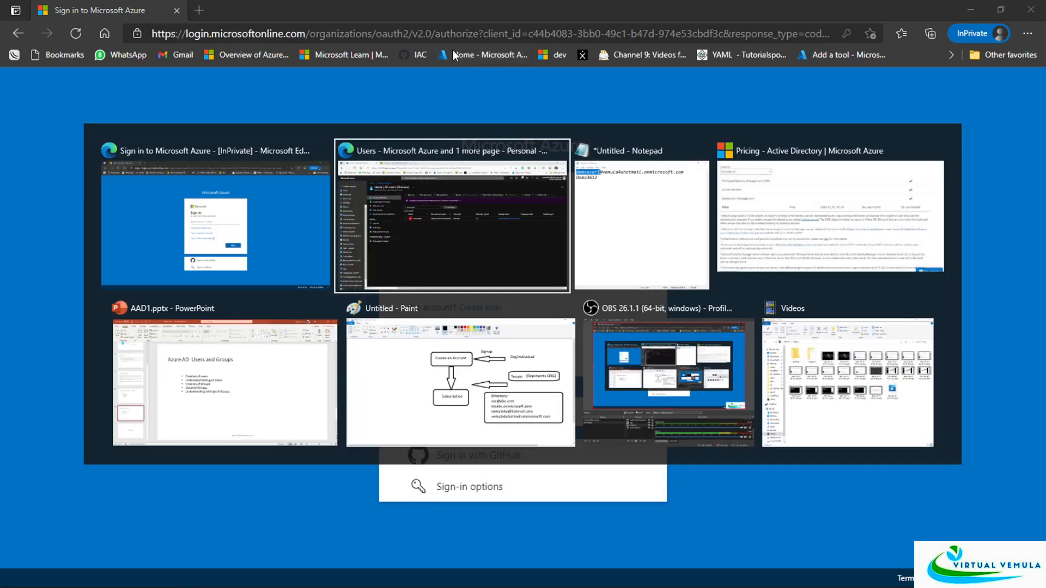
left_click_drag(845, 119, 406, 125)
left_click(382, 199)
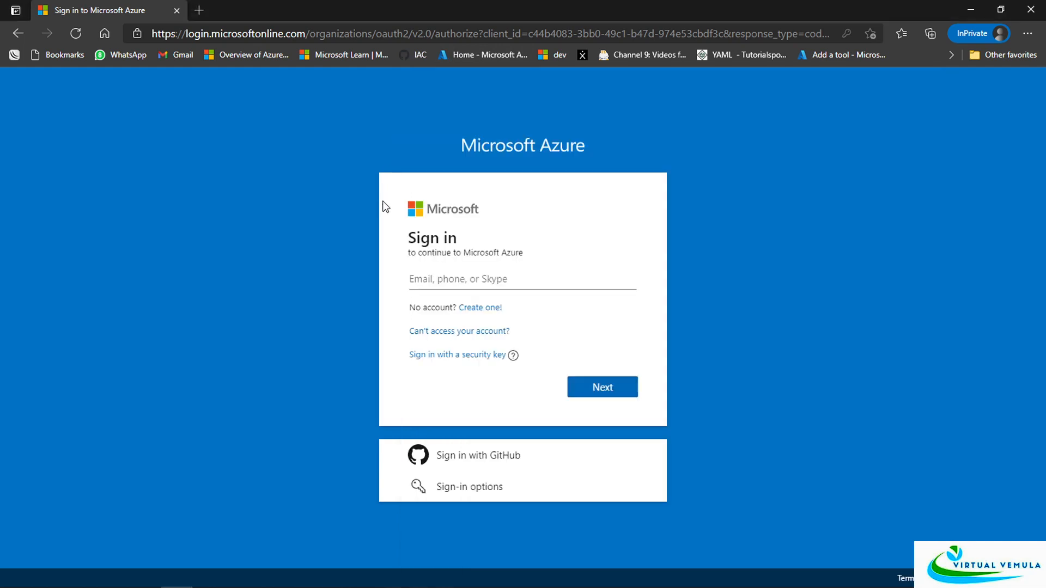
left_click(459, 287)
key("ctrl+v")
left_click(597, 391)
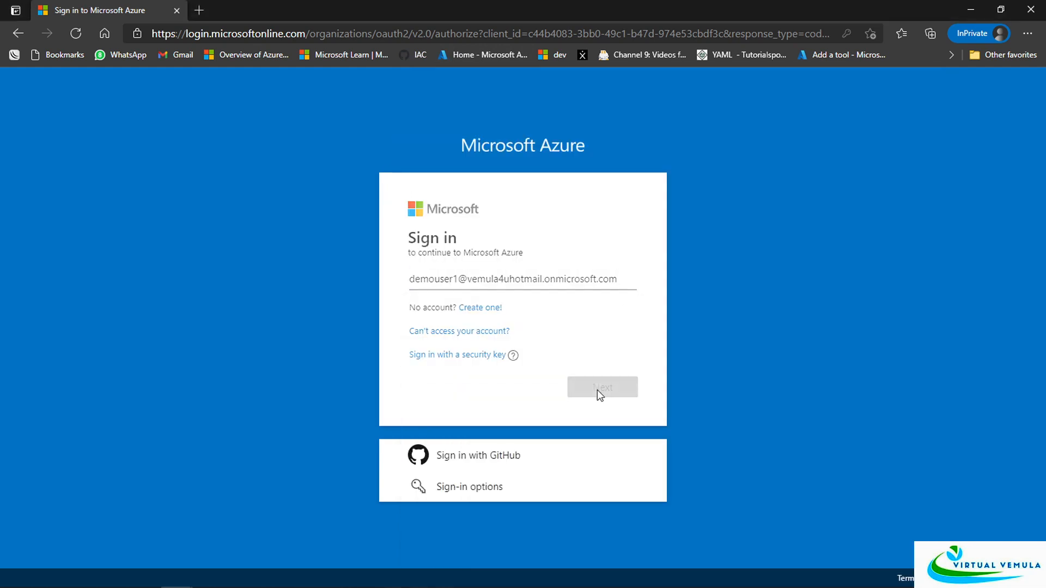
Sign in with the temporary password copied from the Notepad notes
key("alt+Tab")
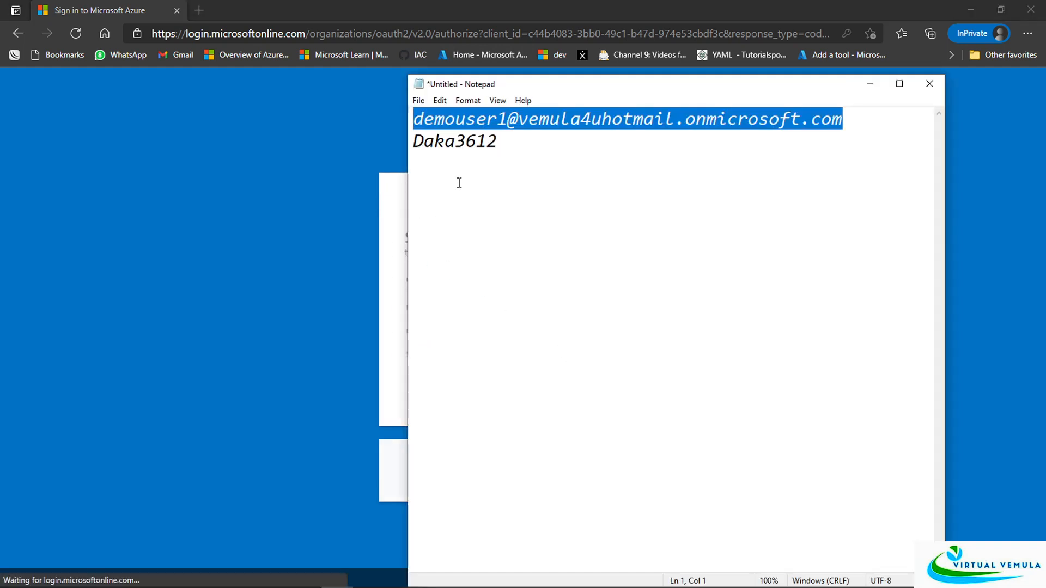
double_click(452, 150)
key("ctrl+c")
key("alt+Tab")
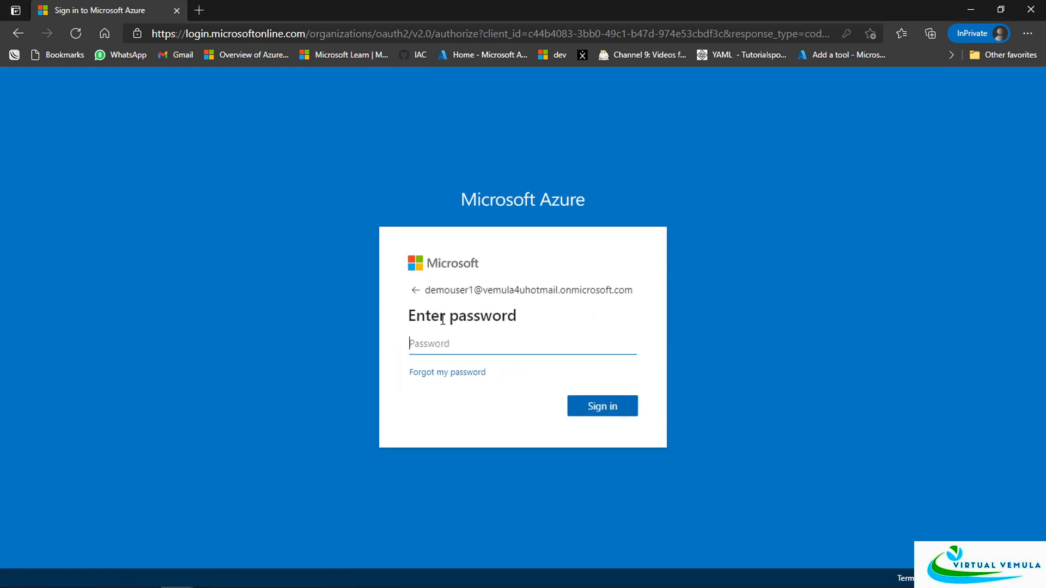
left_click(451, 341)
key("ctrl+v")
left_click(606, 400)
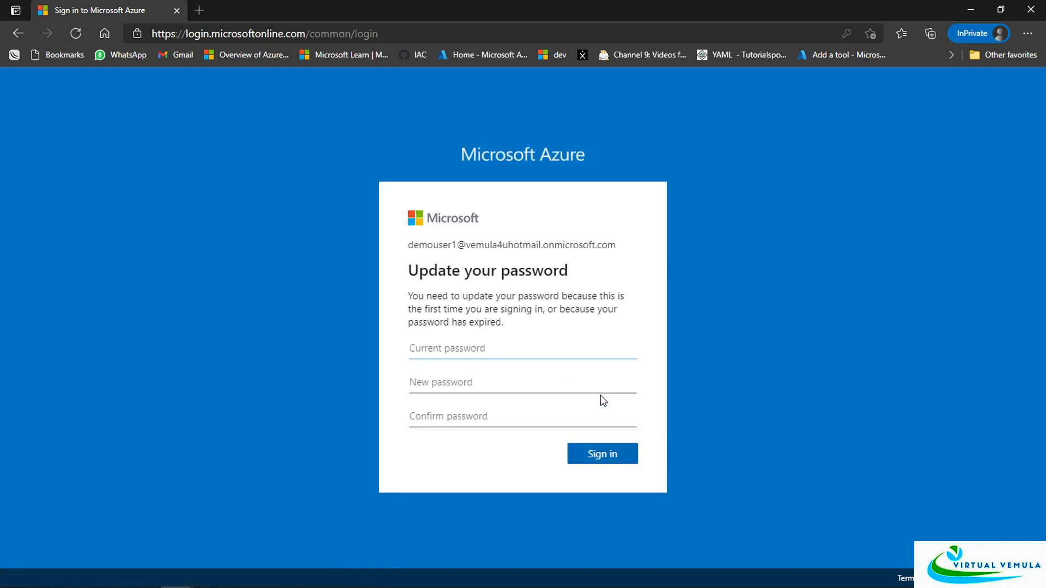
Replace the temporary password with a new password, entered and confirmed, and submit
left_click(488, 351)
type("D")
key("BackSpace")
key("ctrl+v")
left_click(472, 377)
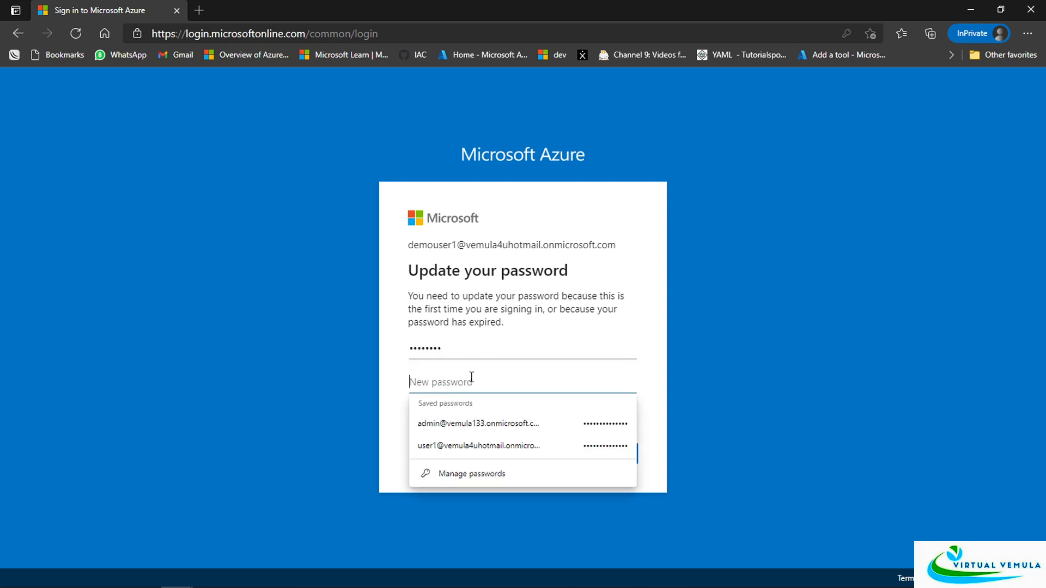
type("Password@12")
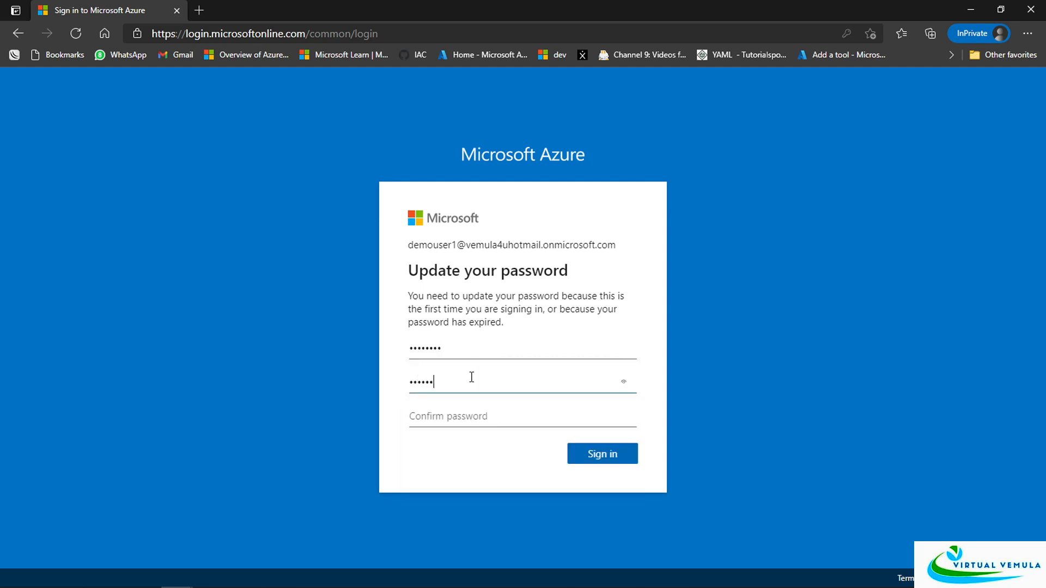
type("345")
key("Tab")
type("Password@12")
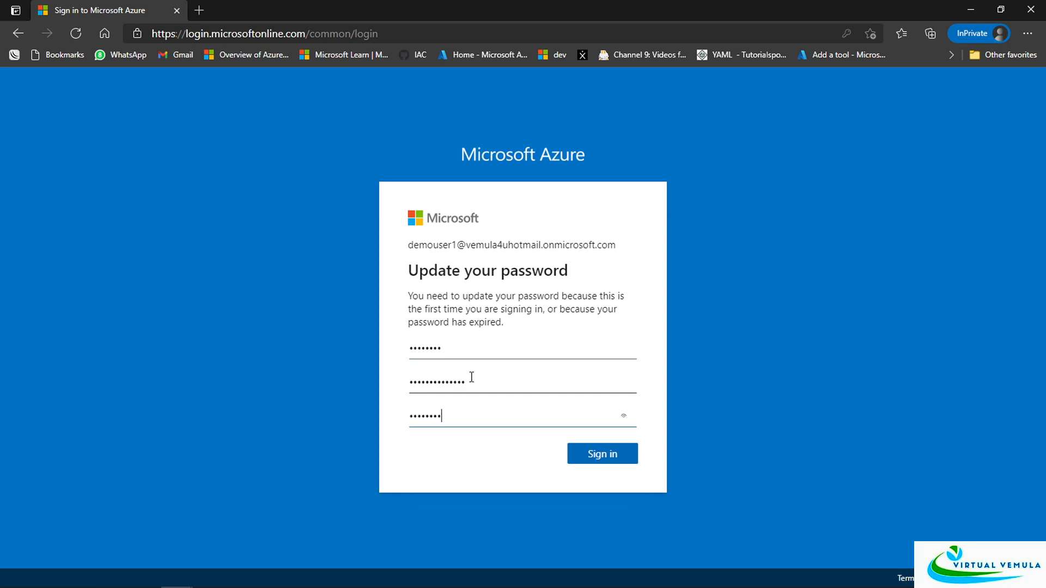
type("345")
left_click(583, 455)
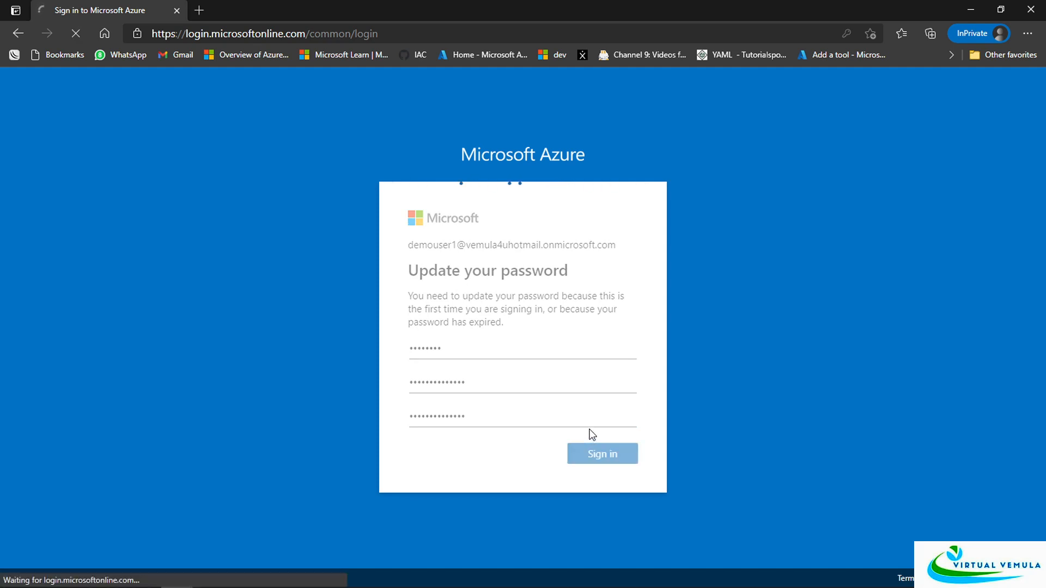
Stay signed in, minimize Notepad, and open Default Directory > Users > Deleted users (Preview)
left_click(607, 420)
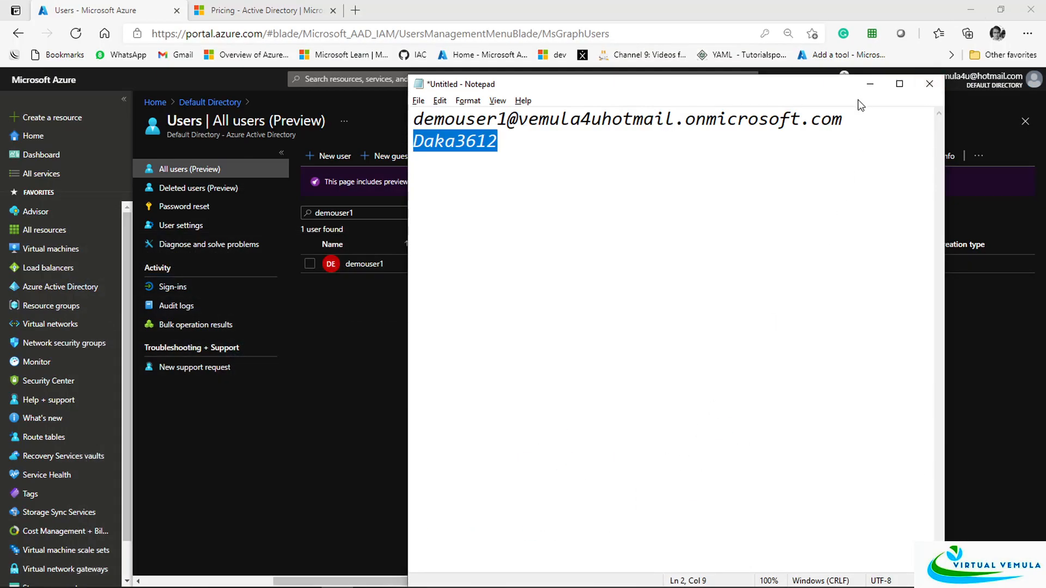
left_click(870, 85)
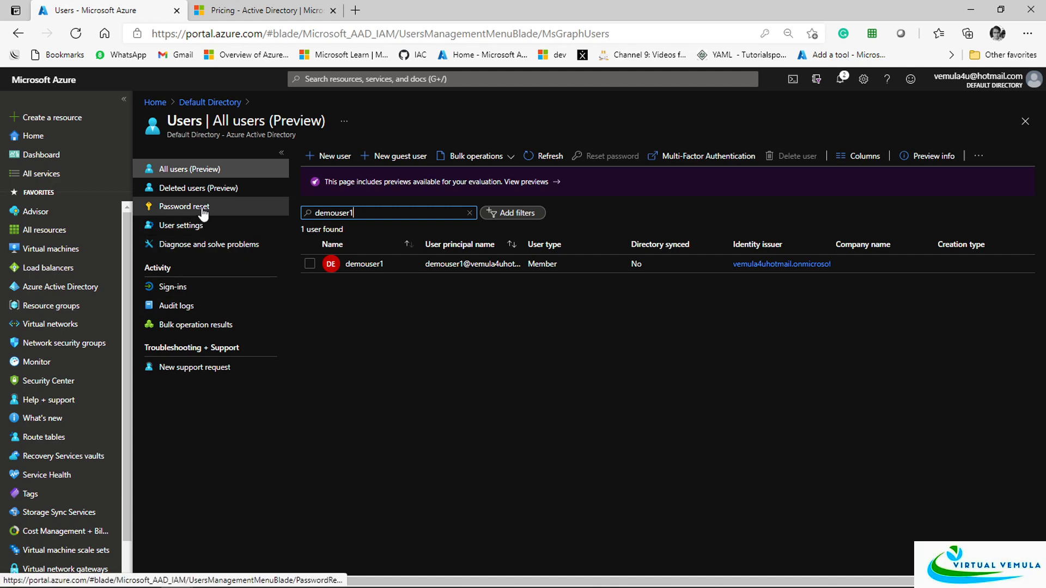
left_click(210, 102)
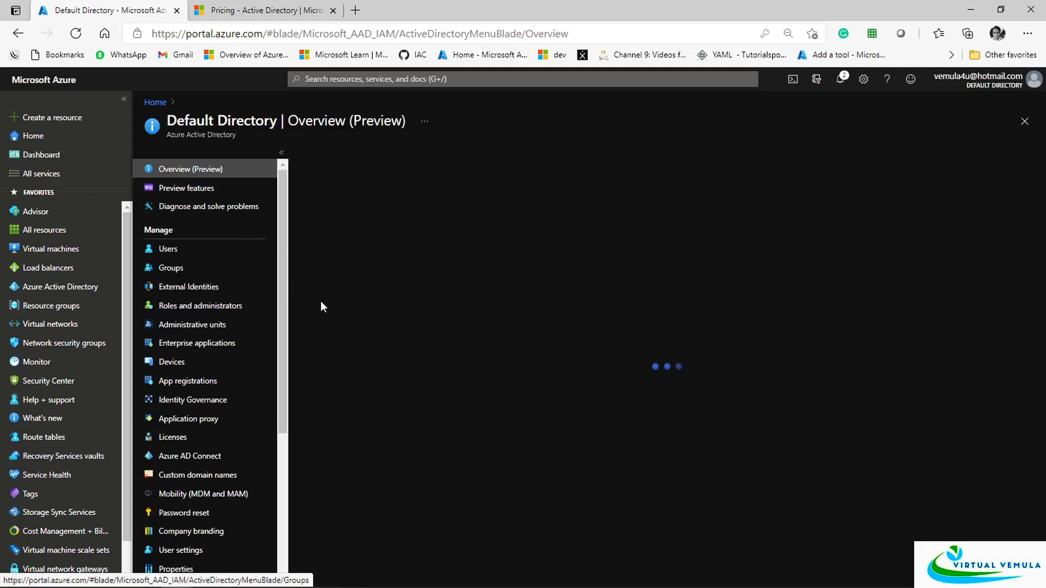
left_click(169, 248)
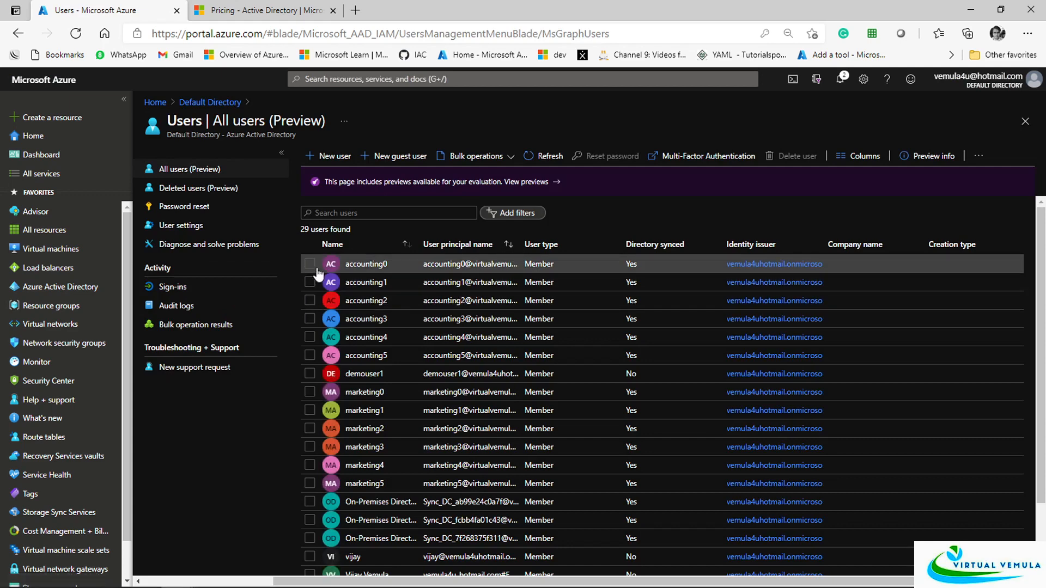
left_click(198, 188)
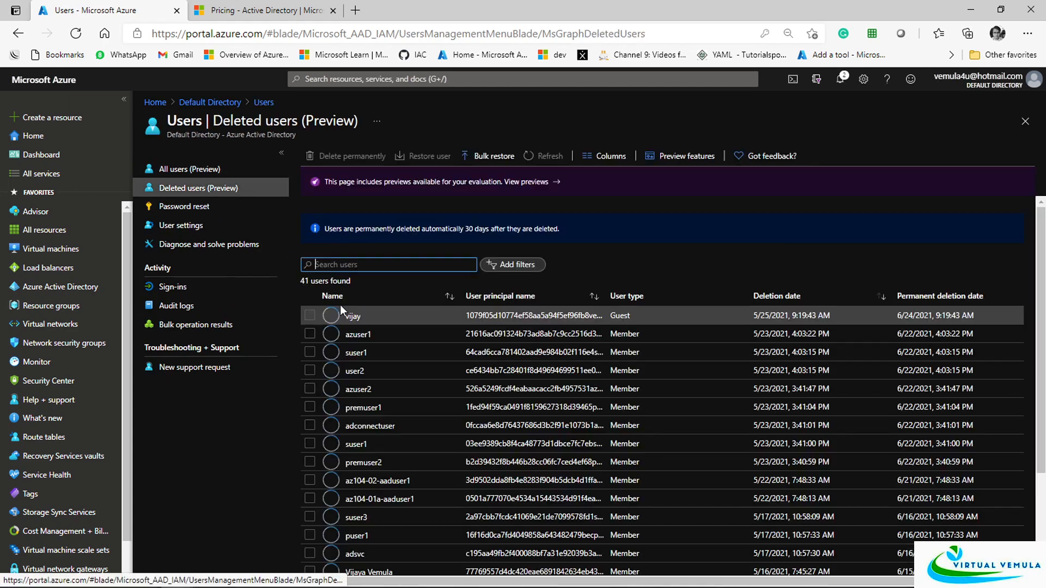
Scroll through the 41 deleted users, then go back to the All users list
scroll(557, 468, "down", 2)
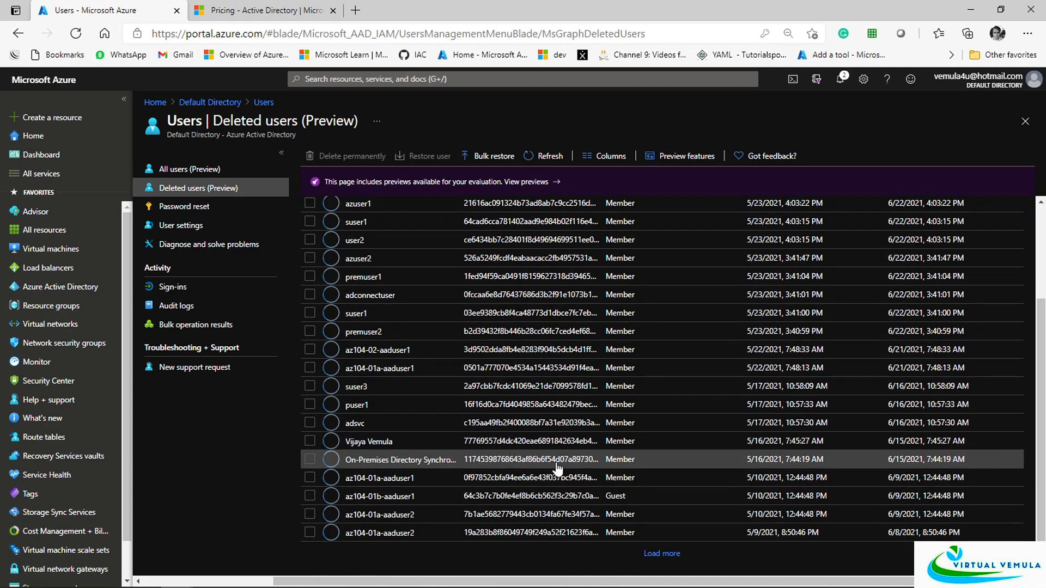
scroll(554, 469, "up", 3)
scroll(547, 461, "down", 3)
scroll(619, 493, "up", 3)
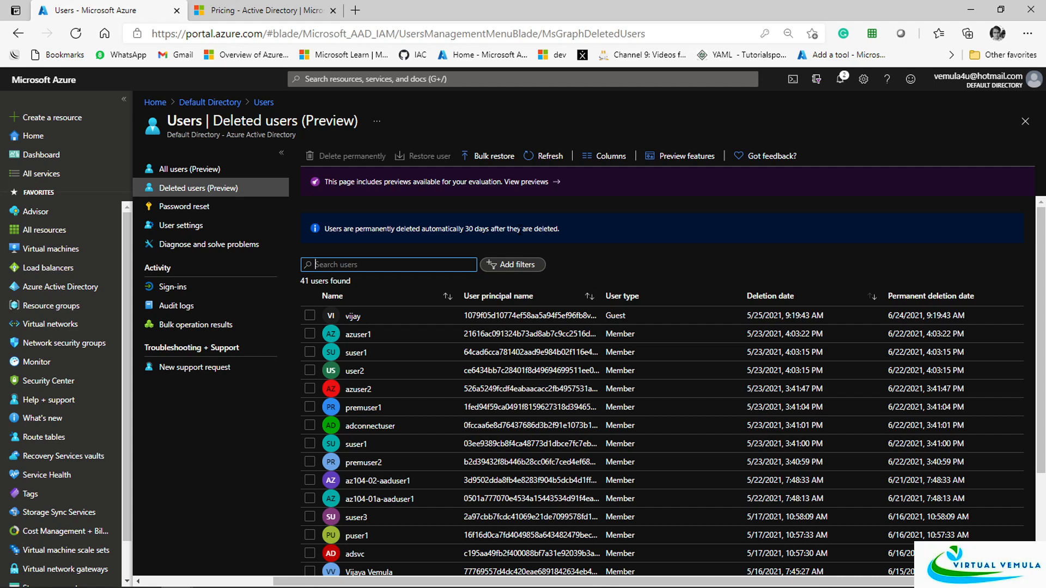
left_click(262, 103)
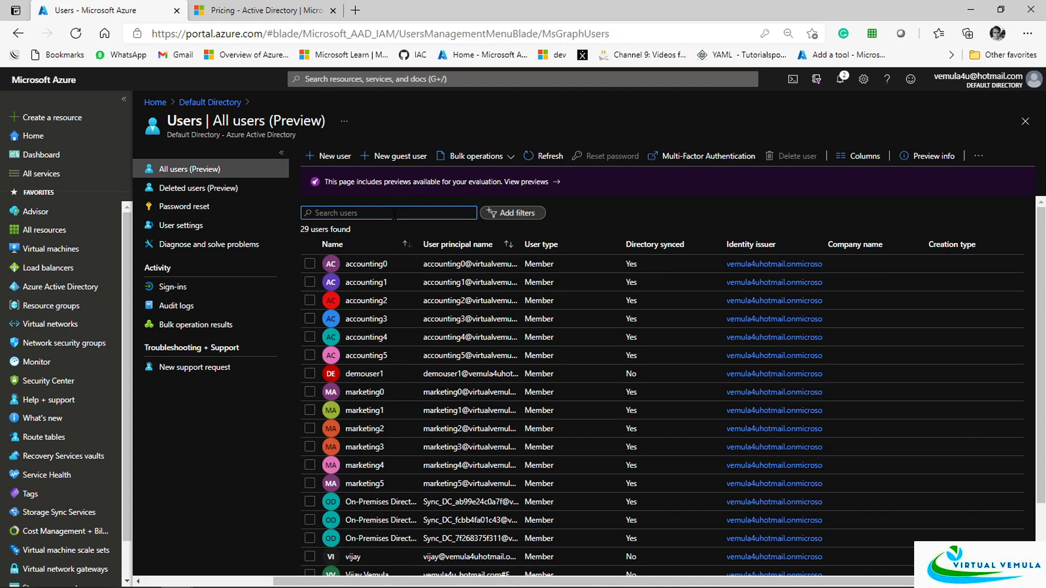
key("ctrl+a")
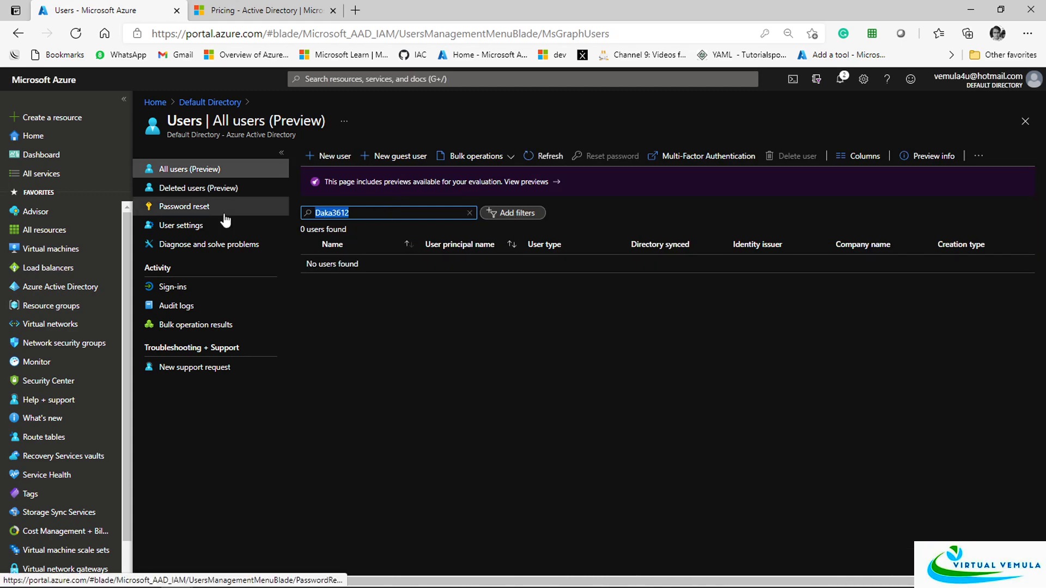
key("BackSpace")
scroll(479, 382, "down", 2)
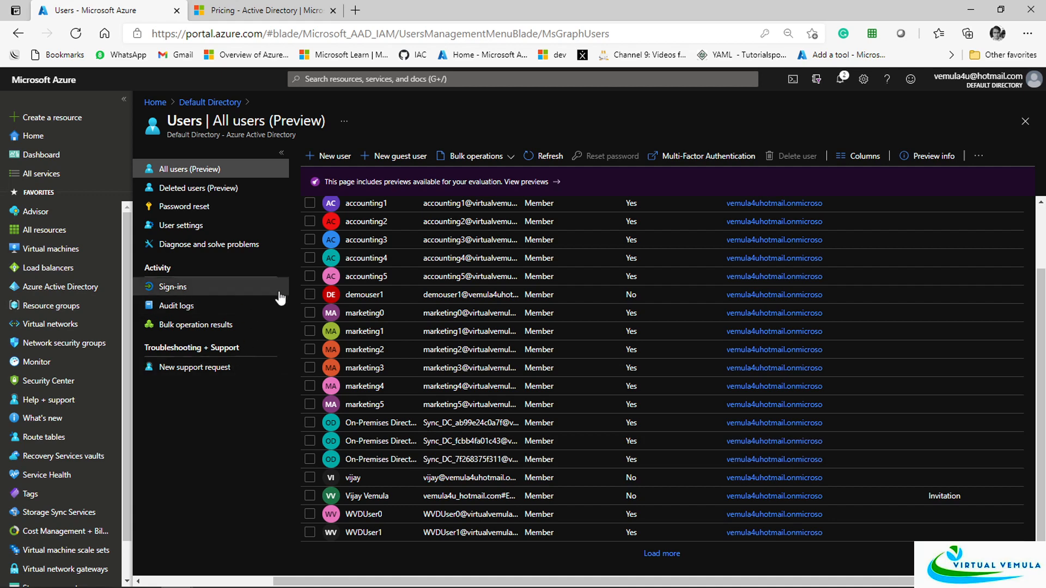
left_click(172, 295)
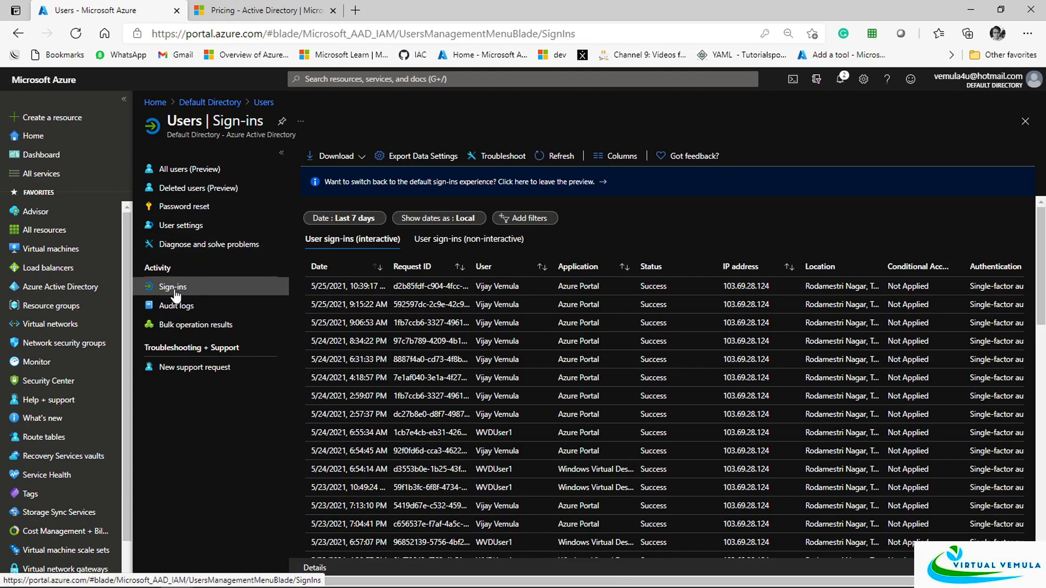
scroll(690, 382, "down", 6)
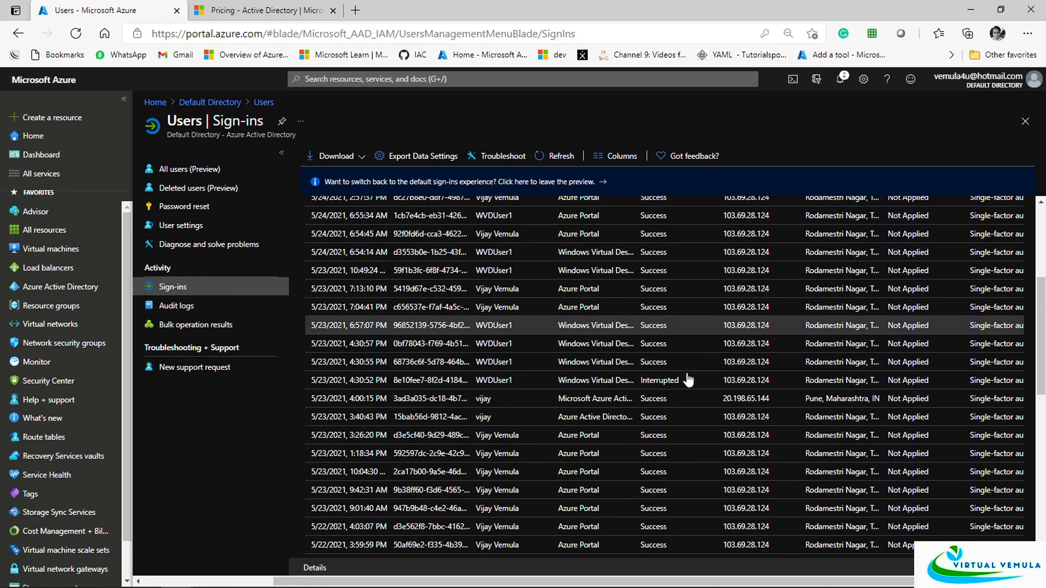
scroll(687, 388, "up", 5)
scroll(661, 399, "down", 10)
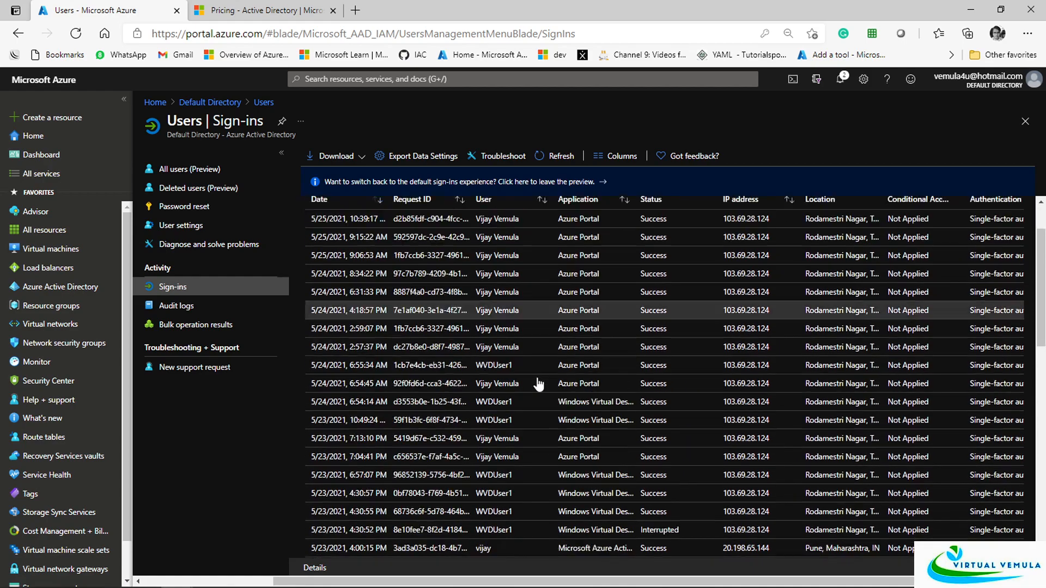
scroll(604, 433, "down", 3)
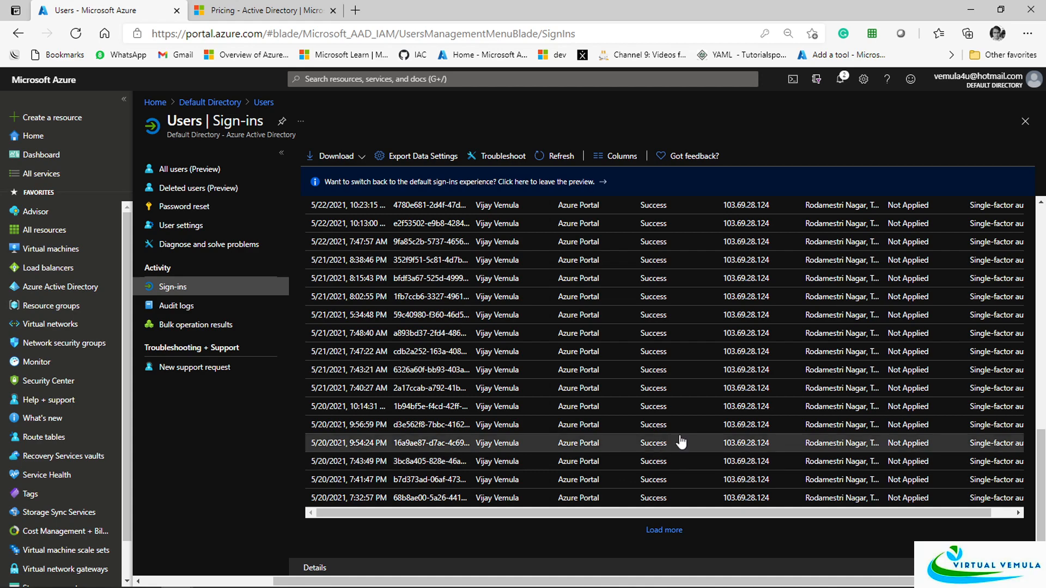
scroll(682, 436, "up", 8)
scroll(752, 362, "up", 5)
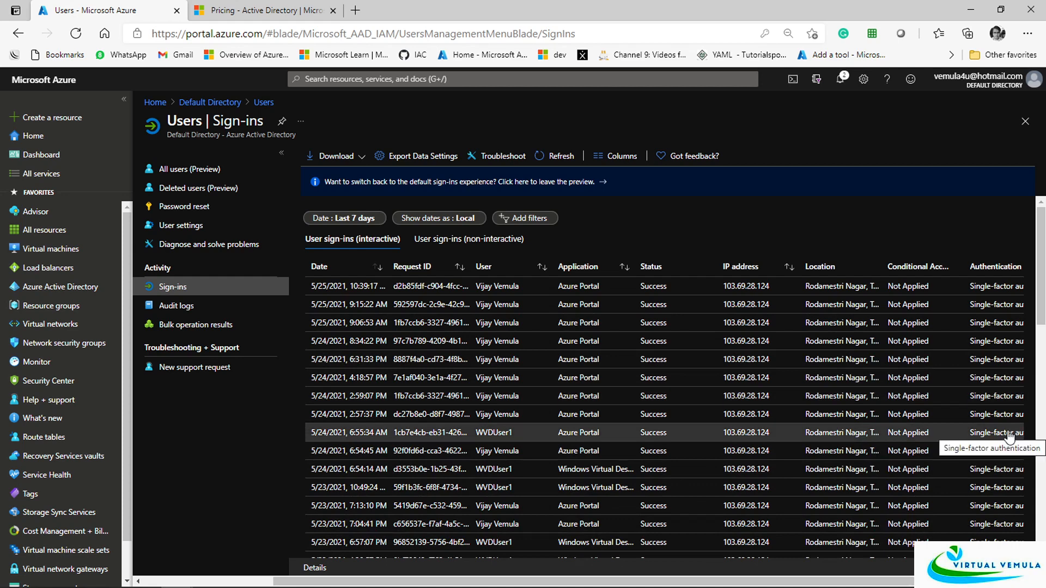
left_click(180, 169)
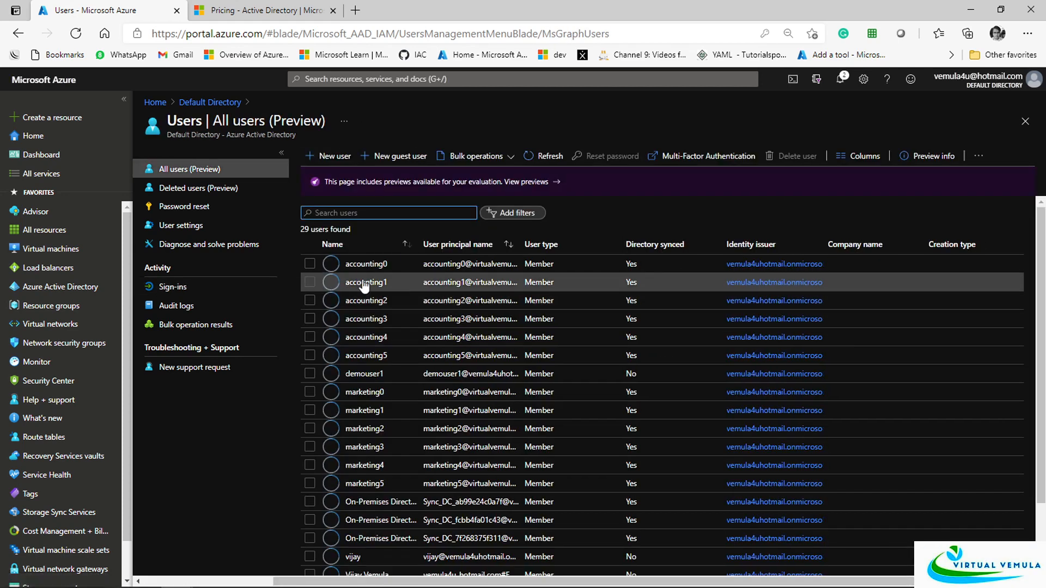
scroll(382, 305, "down", 2)
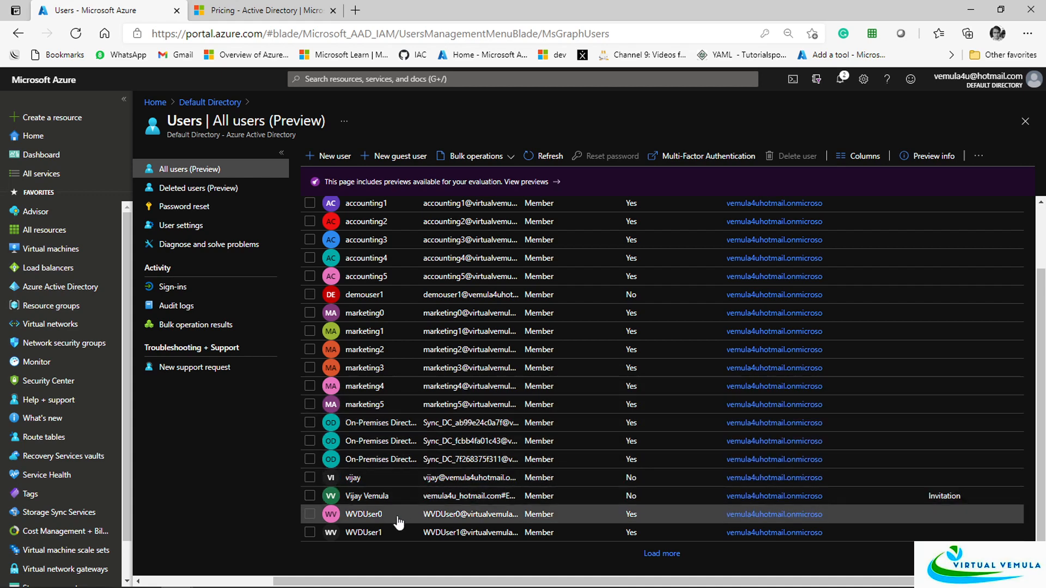
scroll(403, 494, "up", 2)
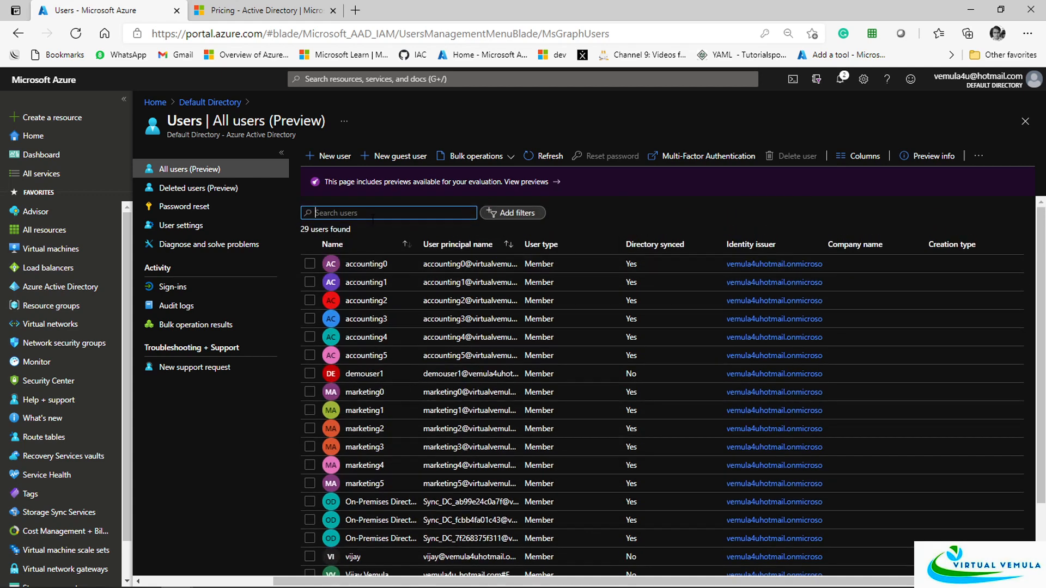
left_click(363, 374)
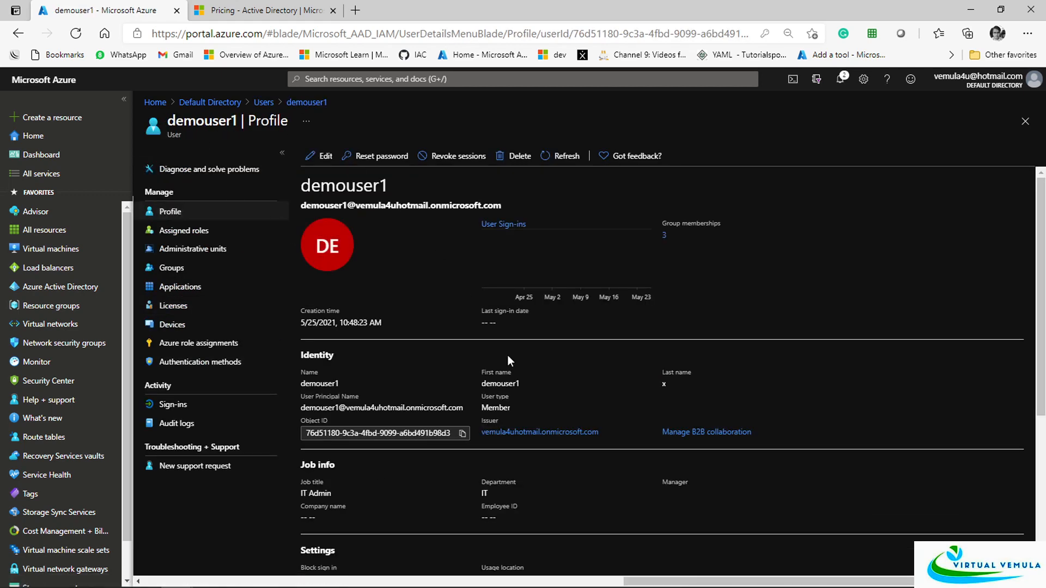
left_click_drag(150, 386, 168, 386)
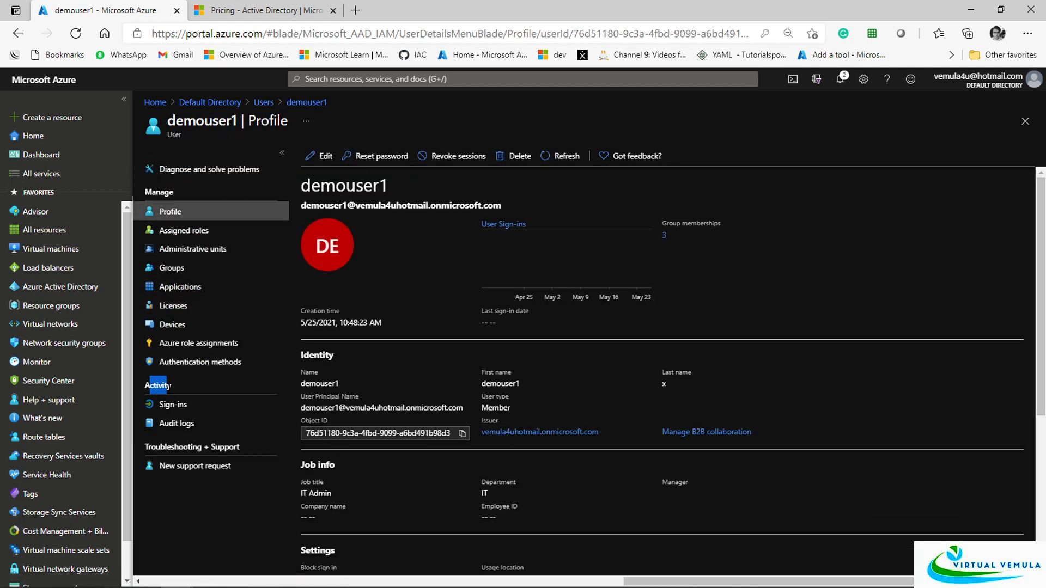
left_click(173, 404)
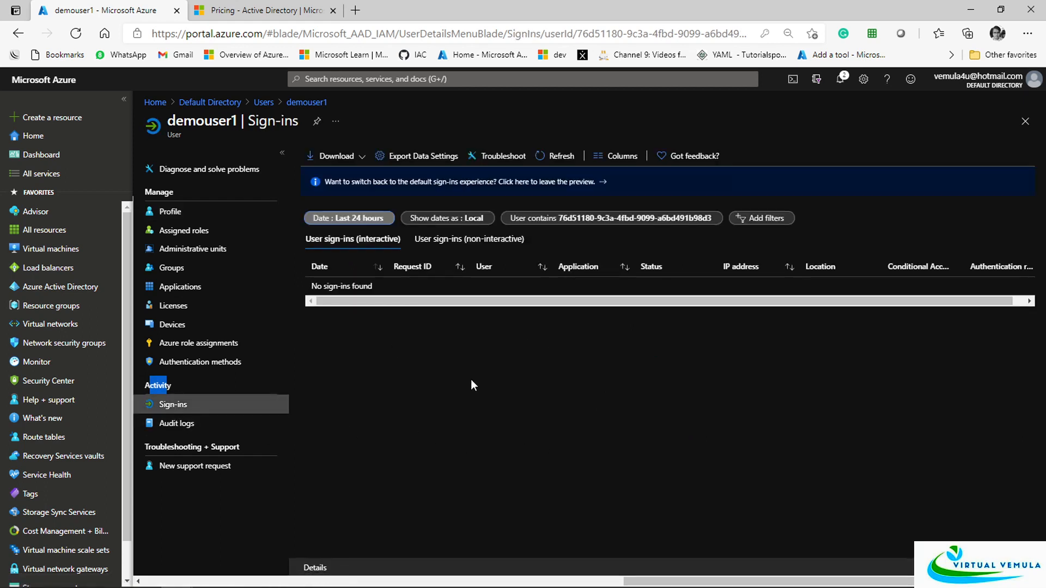
left_click(181, 424)
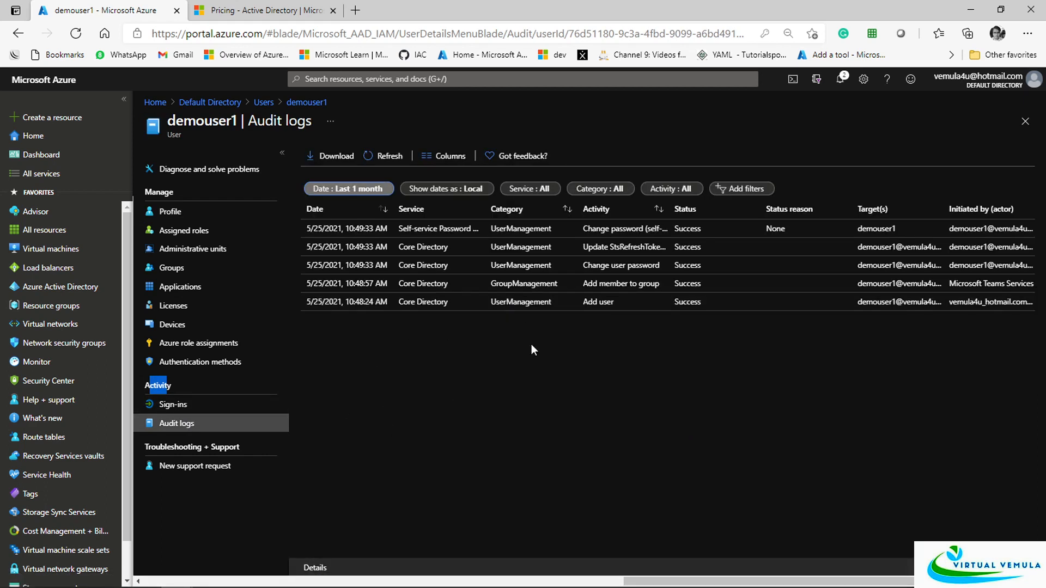
left_click(171, 412)
left_click(174, 425)
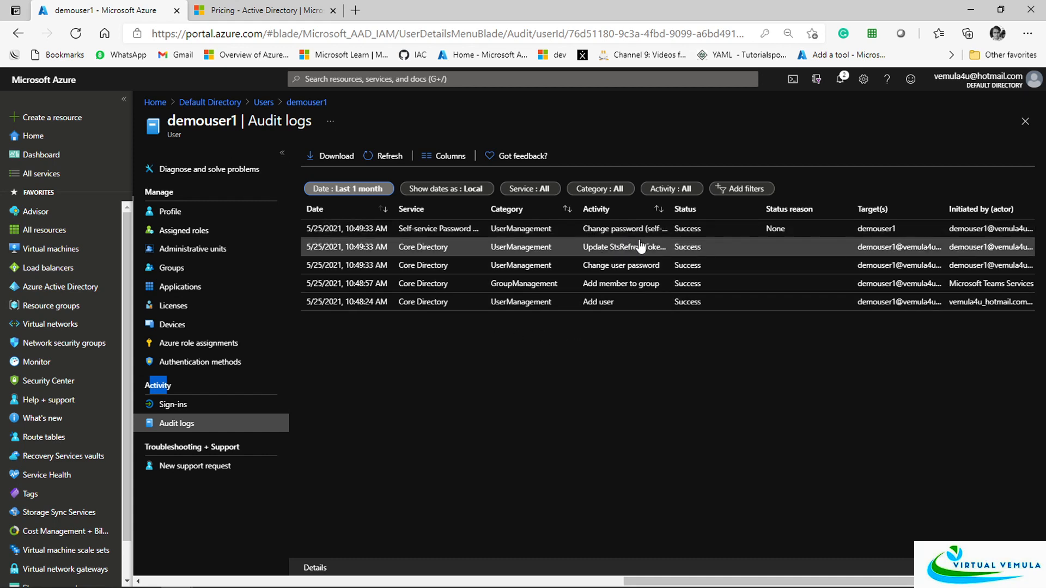
left_click(175, 404)
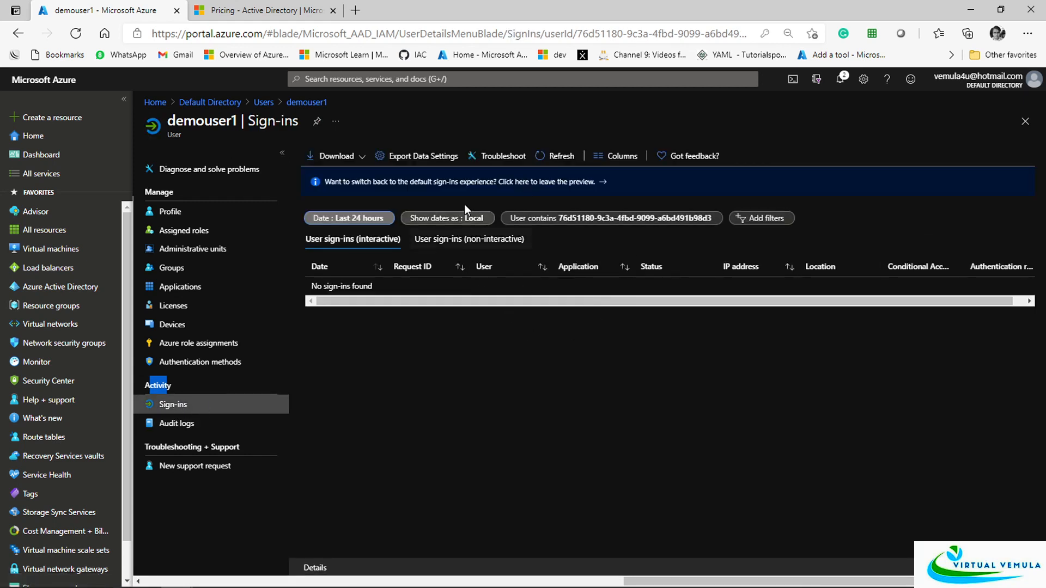
left_click(554, 157)
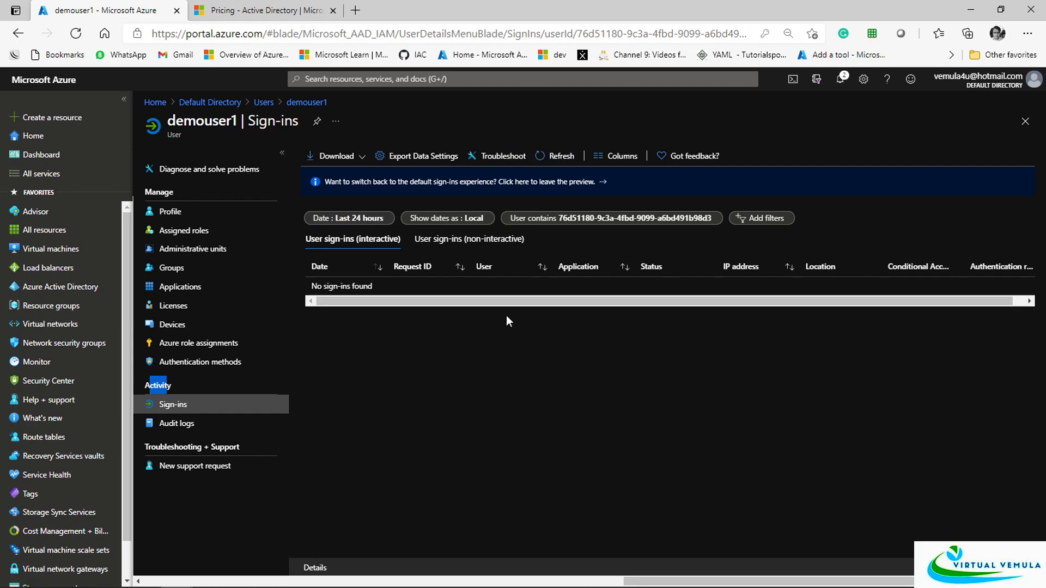
Open the sign-in logs for all users and scroll through the entries
left_click(264, 102)
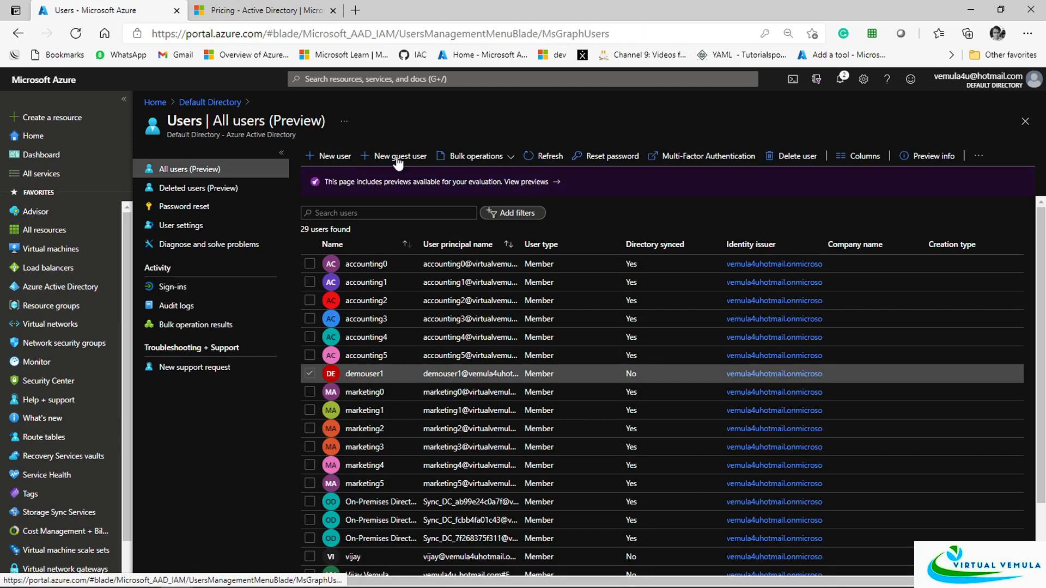
left_click(275, 286)
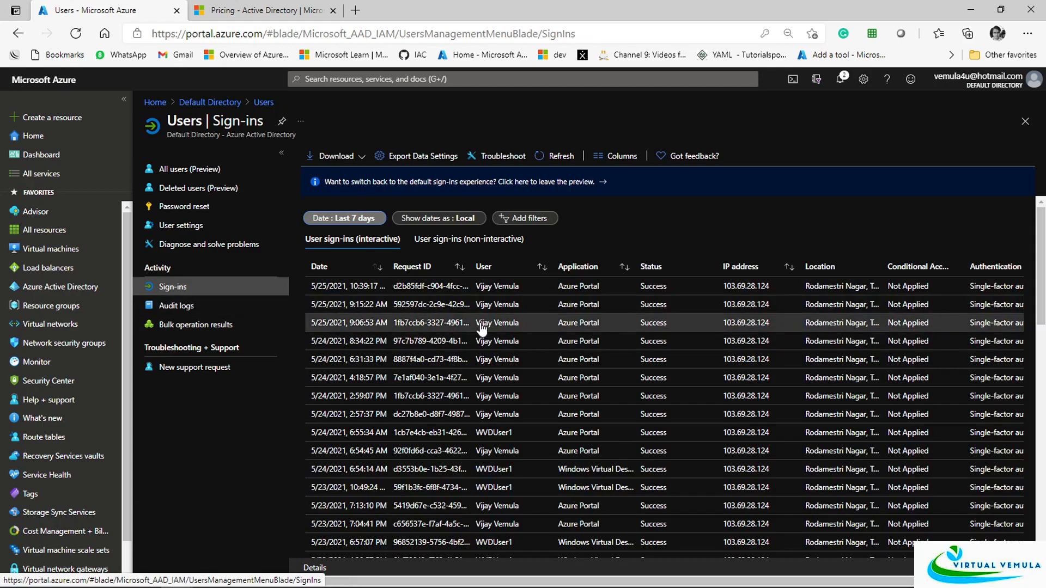
scroll(482, 327, "down", 5)
scroll(484, 430, "up", 5)
scroll(695, 277, "down", 2)
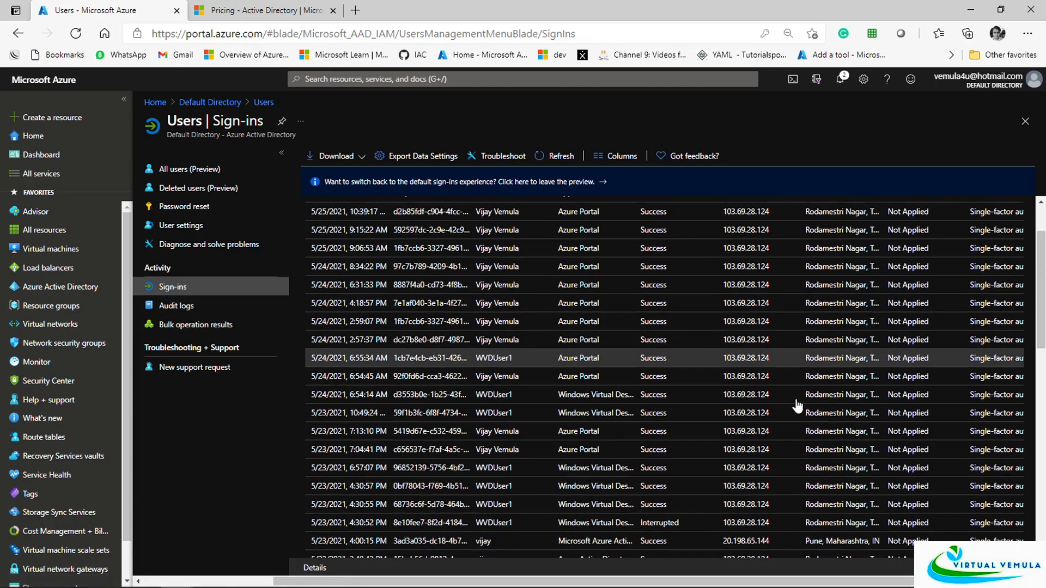
scroll(798, 406, "down", 3)
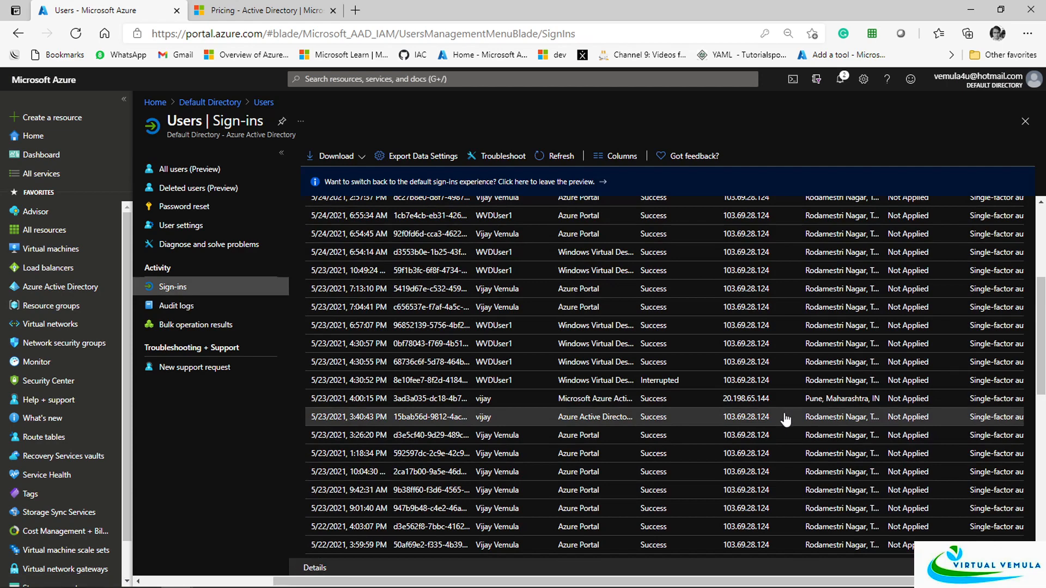
Back in All users, briefly select and clear accounting4, then open demouser1's profile
left_click(167, 170)
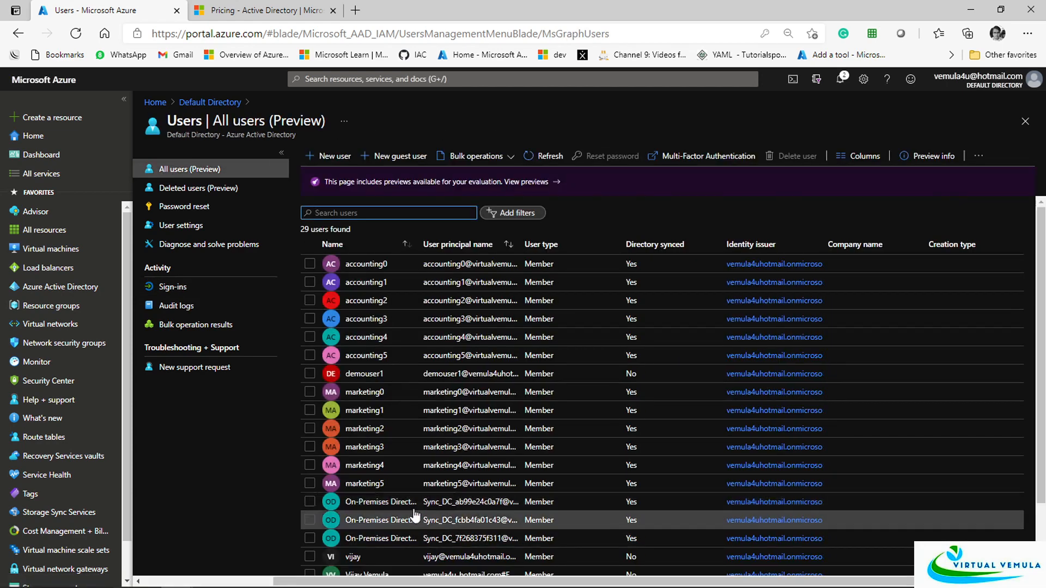
scroll(419, 485, "down", 2)
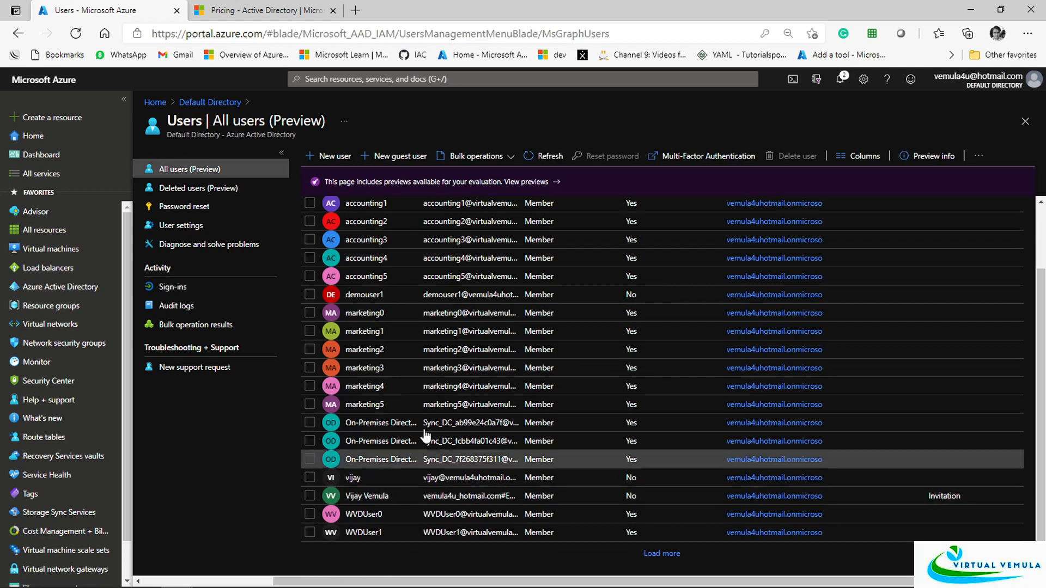
scroll(305, 460, "up", 2)
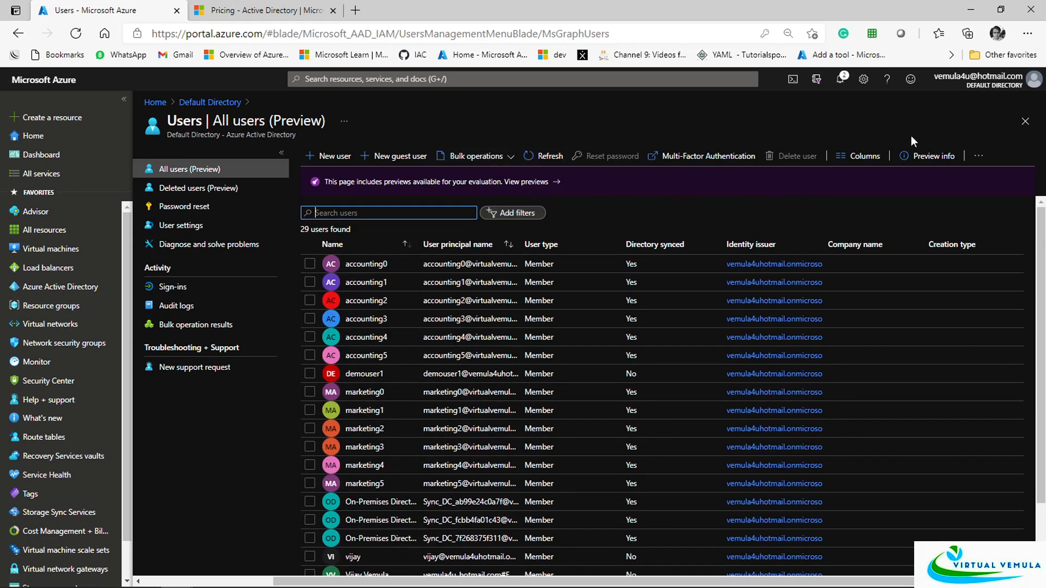
left_click(981, 156)
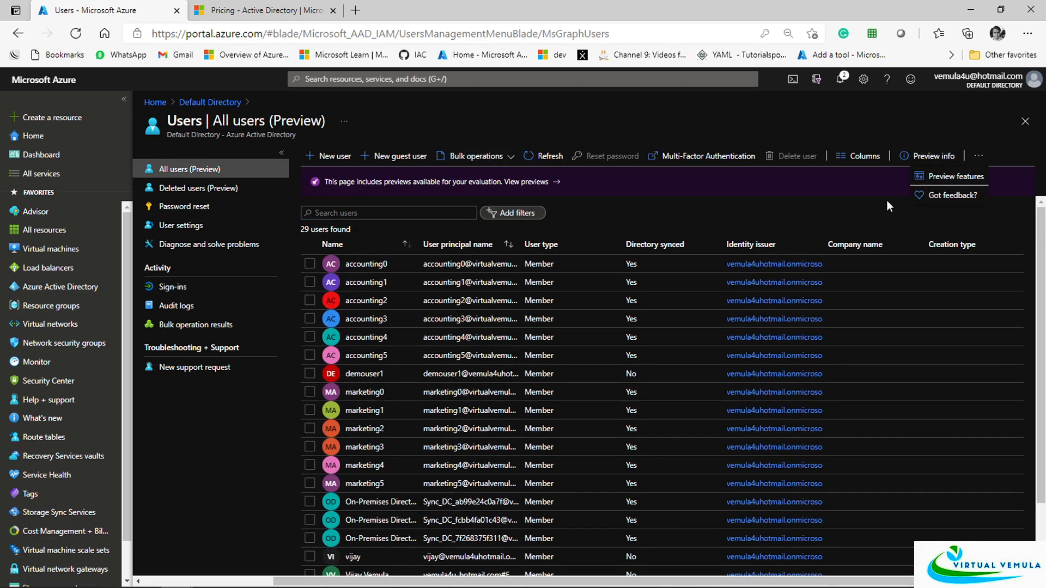
left_click(588, 124)
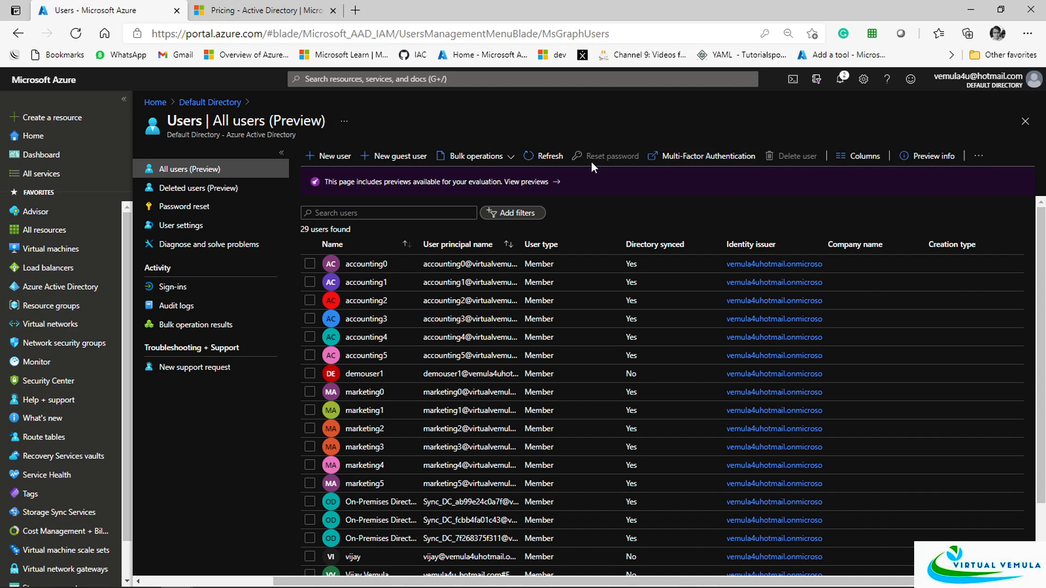
left_click(310, 338)
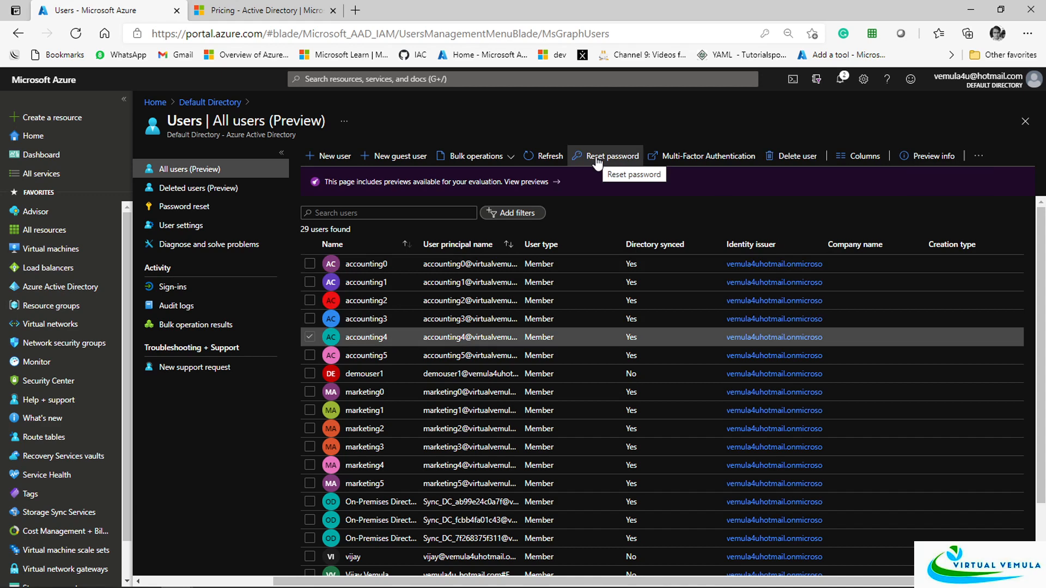
left_click(308, 339)
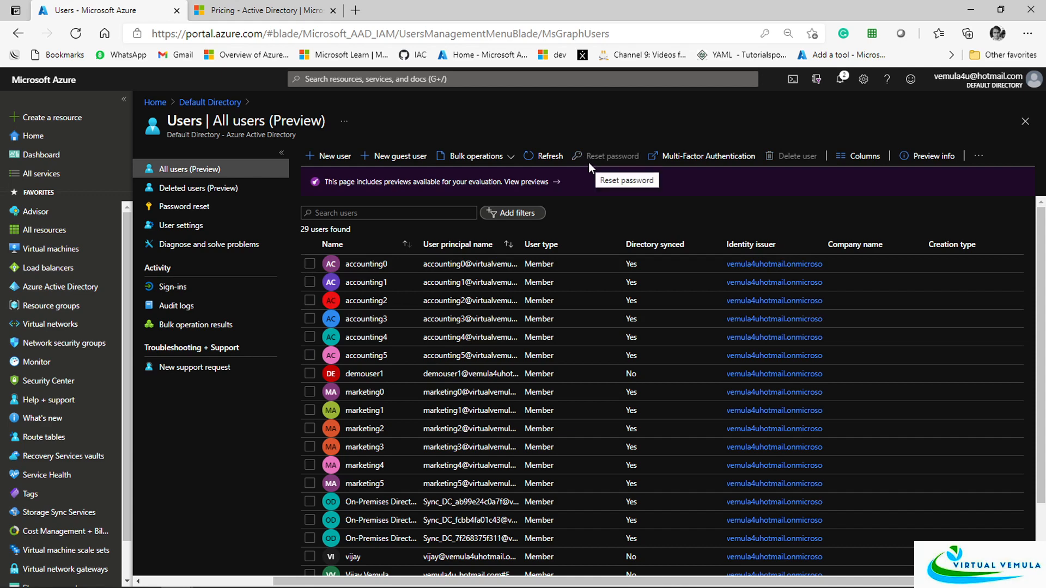
scroll(497, 436, "down", 2)
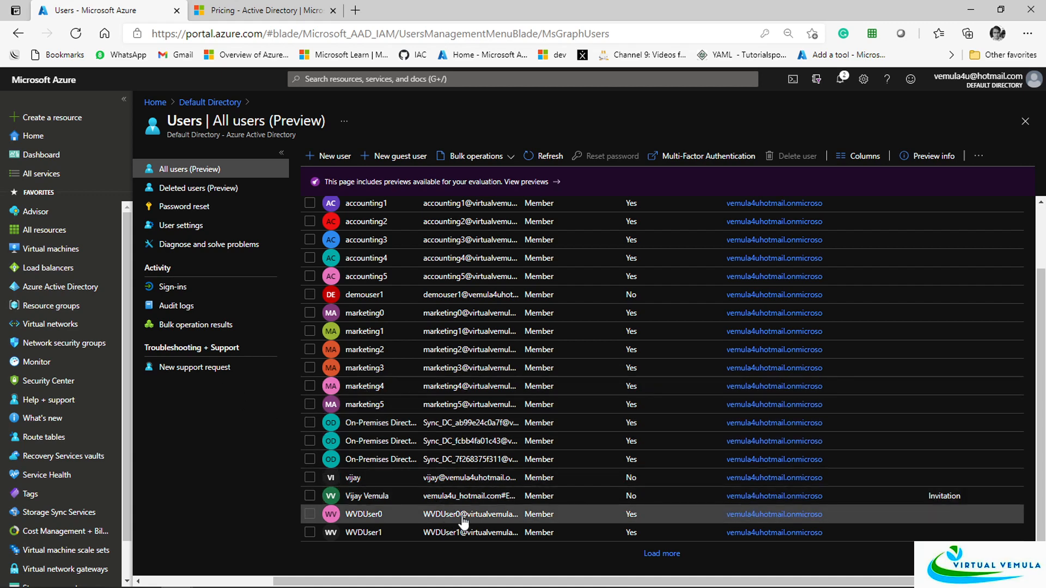
scroll(448, 496, "up", 2)
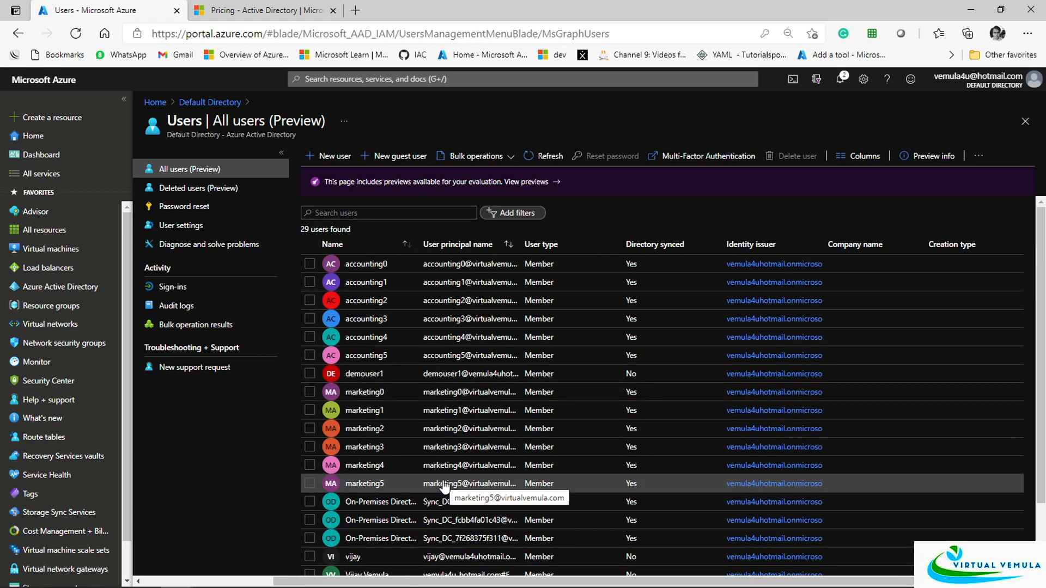
left_click(361, 372)
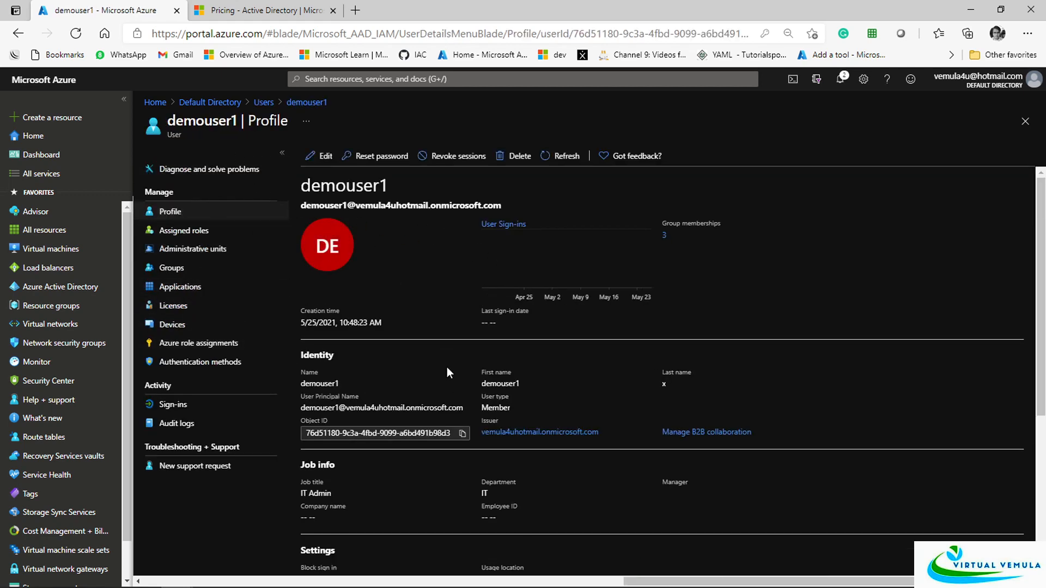
scroll(358, 456, "down", 1)
Select the full Object ID value on demouser1's profile and scroll through the profile
left_click_drag(308, 375, 344, 373)
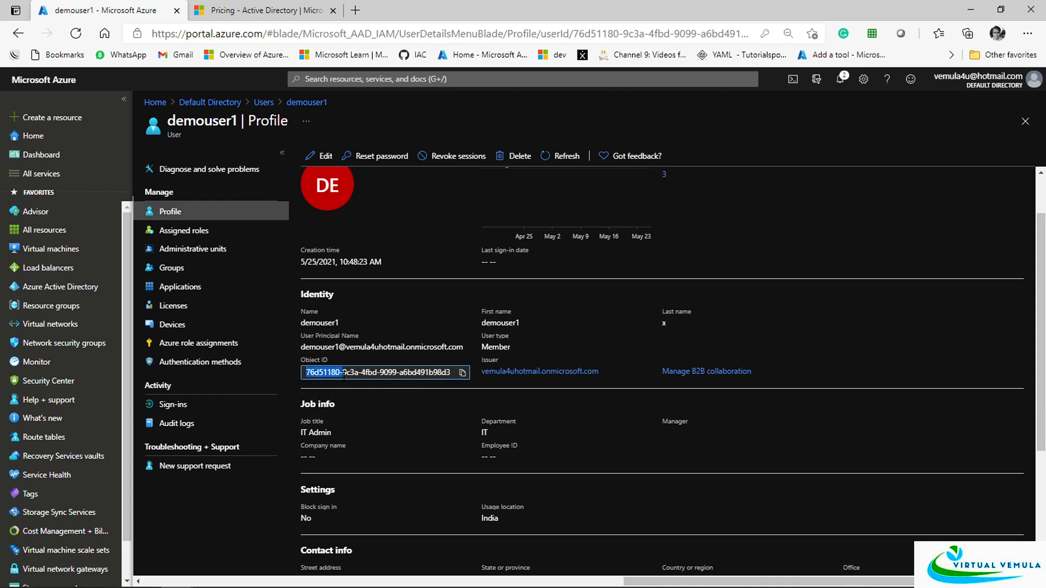
left_click(387, 373)
left_click_drag(308, 375, 450, 375)
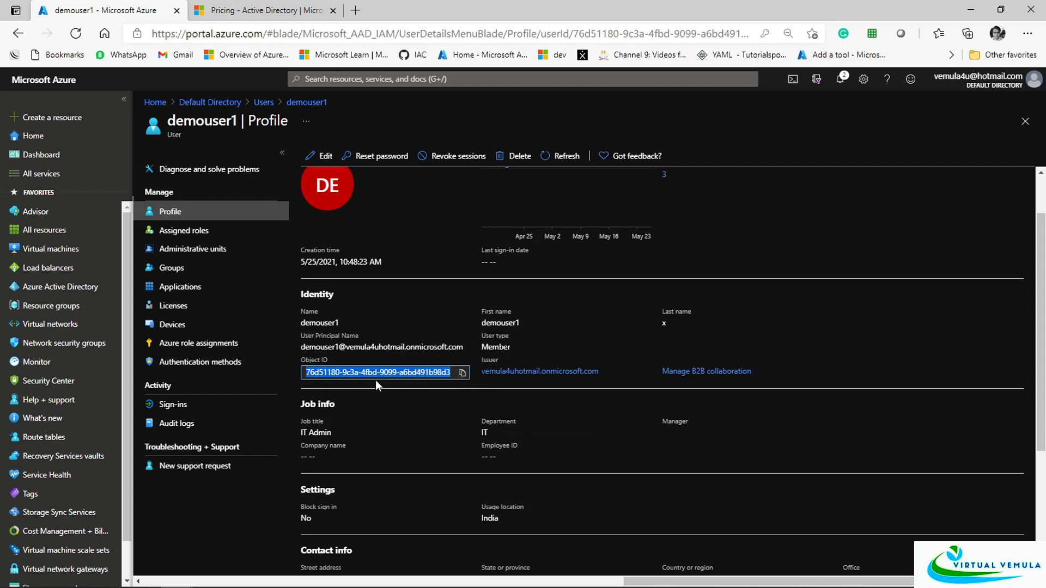
left_click(342, 375)
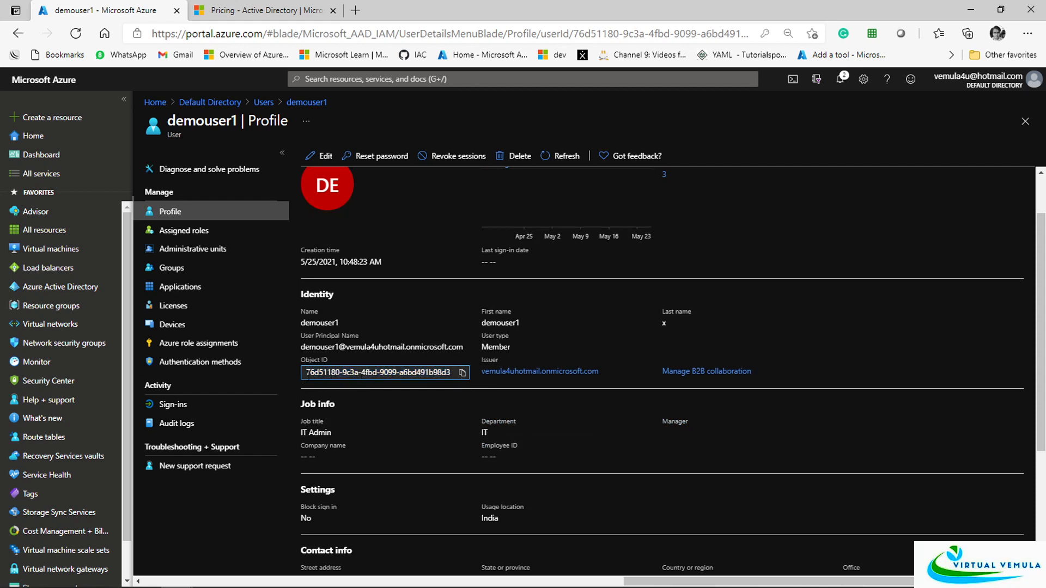
left_click_drag(308, 375, 452, 368)
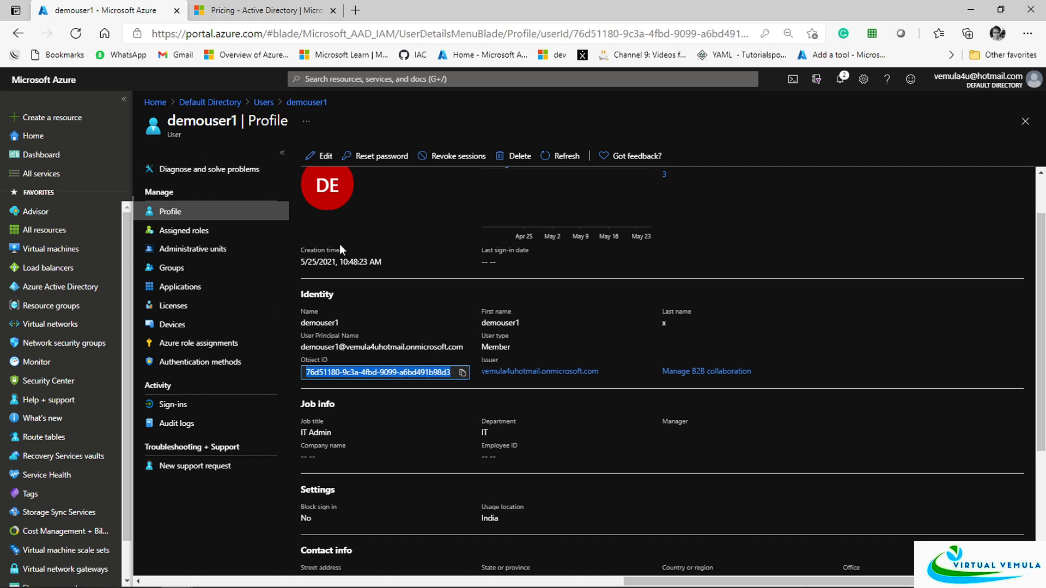
left_click(493, 481)
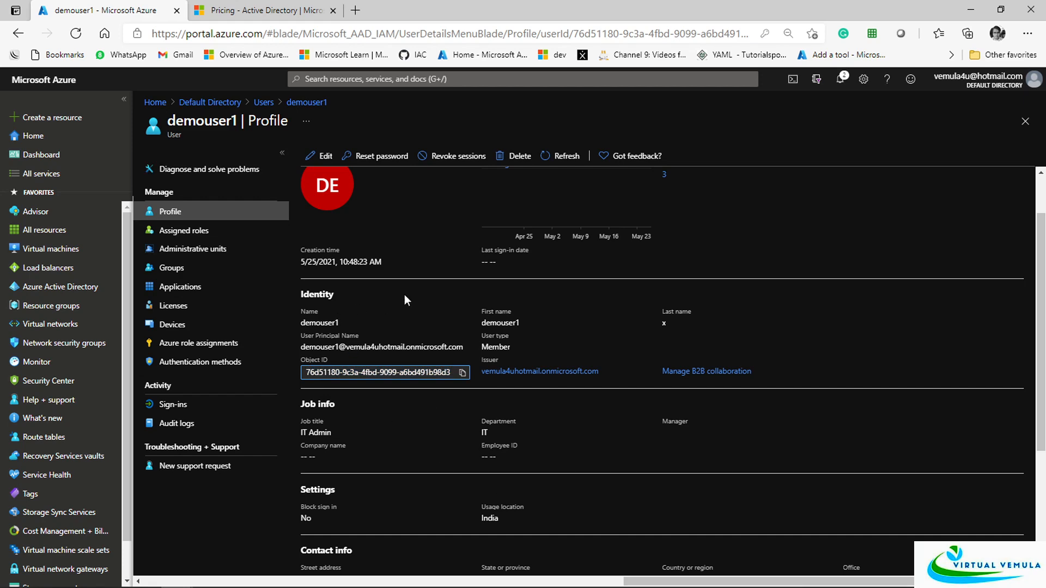
scroll(614, 446, "down", 4)
scroll(614, 446, "up", 4)
scroll(656, 416, "down", 4)
scroll(656, 417, "up", 4)
Switch demouser1's profile to edit mode, then view its Assigned roles, showing no active assignments
left_click(323, 156)
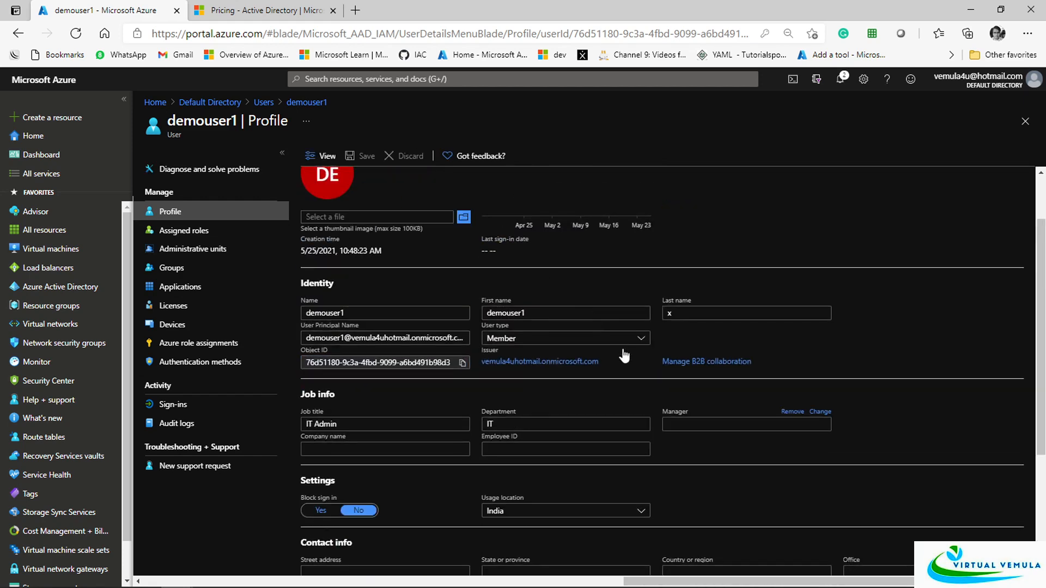
scroll(646, 375, "down", 5)
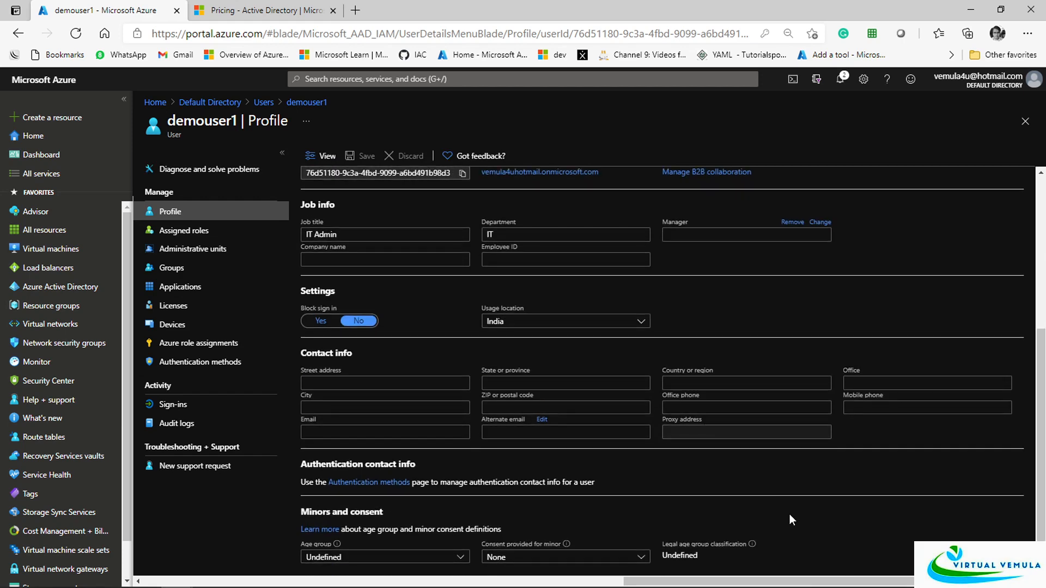
scroll(789, 515, "up", 6)
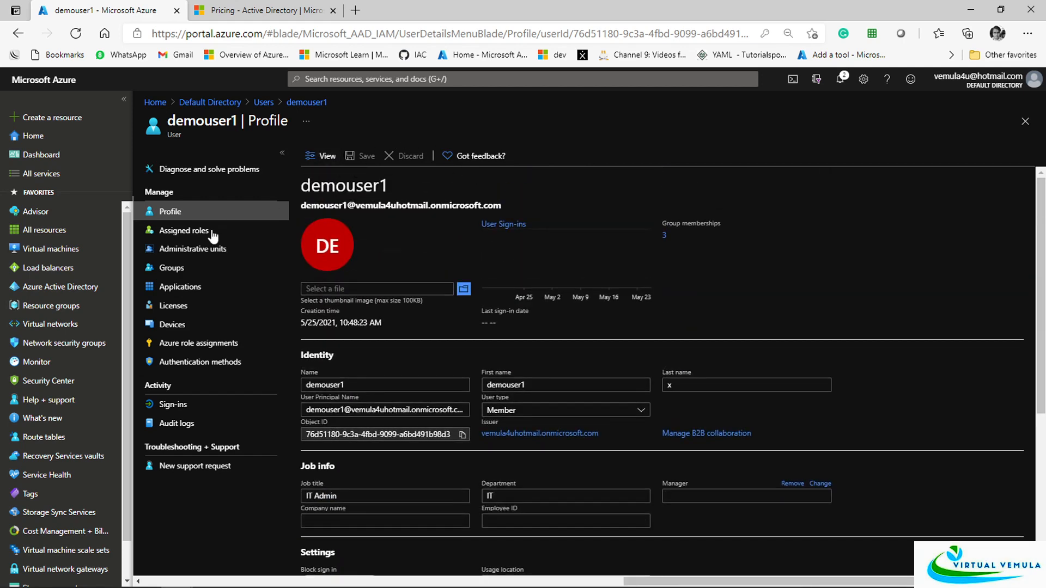
left_click(179, 233)
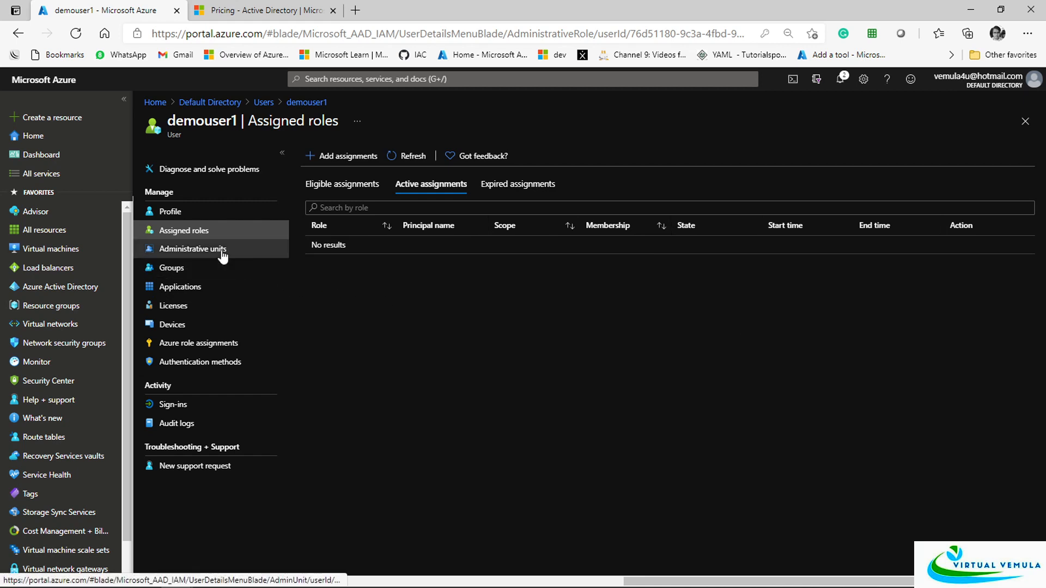
Check demouser1's groups, applications, licenses, devices, Azure role assignments and authentication methods, then return to All users
left_click(173, 268)
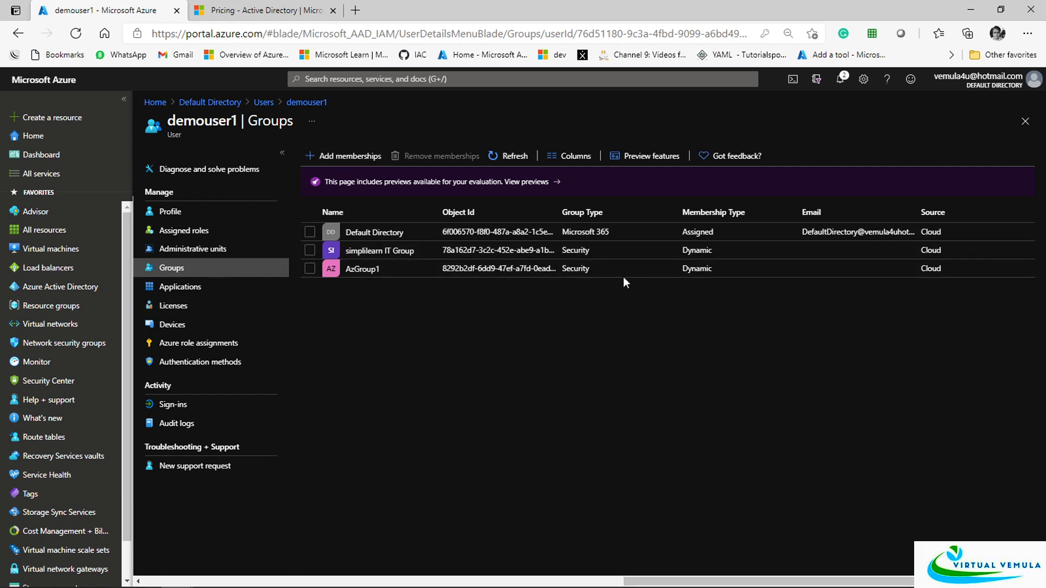
left_click(188, 293)
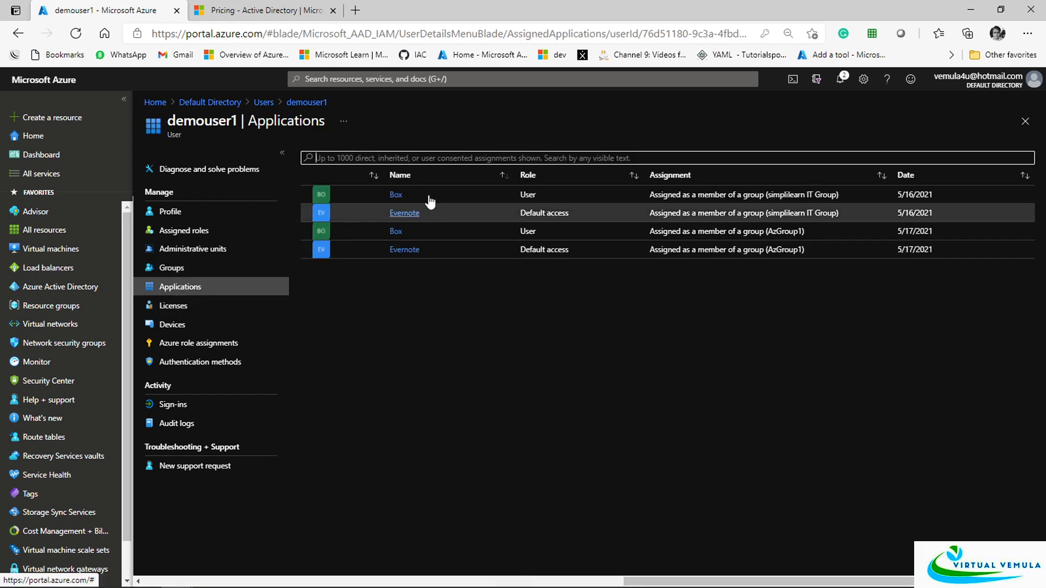
left_click(173, 267)
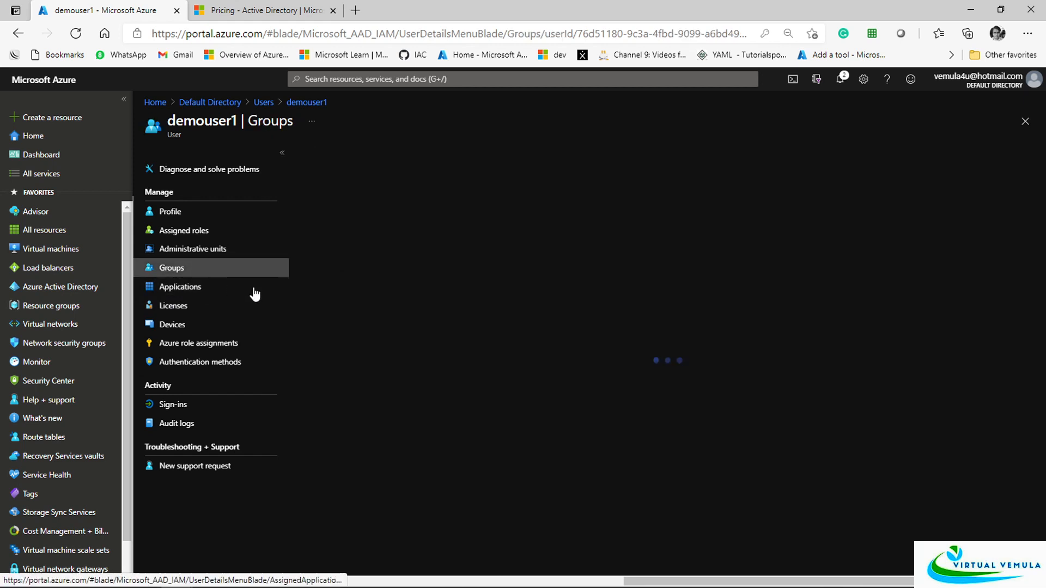
left_click(165, 306)
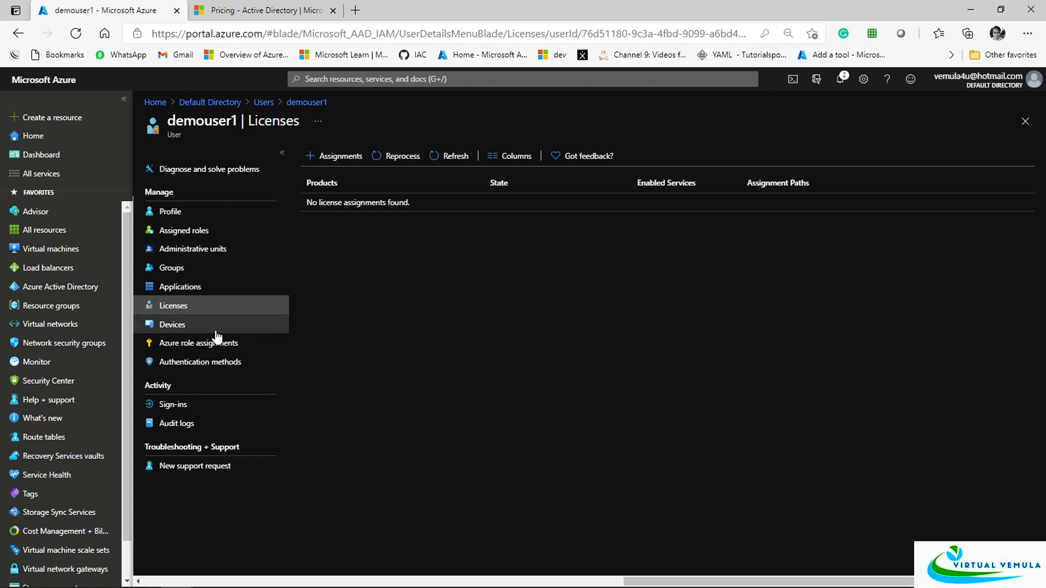
left_click(182, 330)
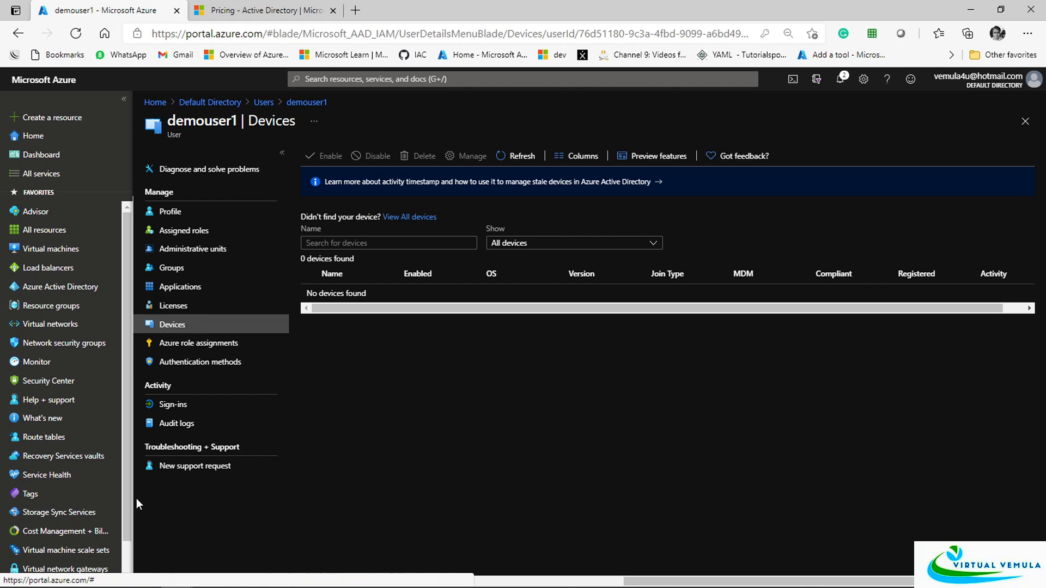
left_click(202, 344)
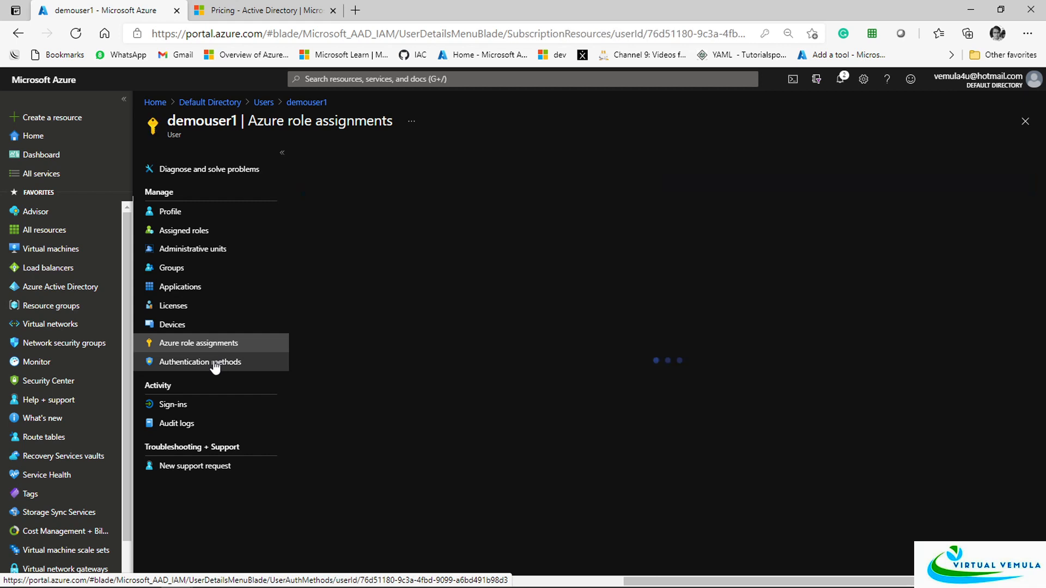
left_click(216, 365)
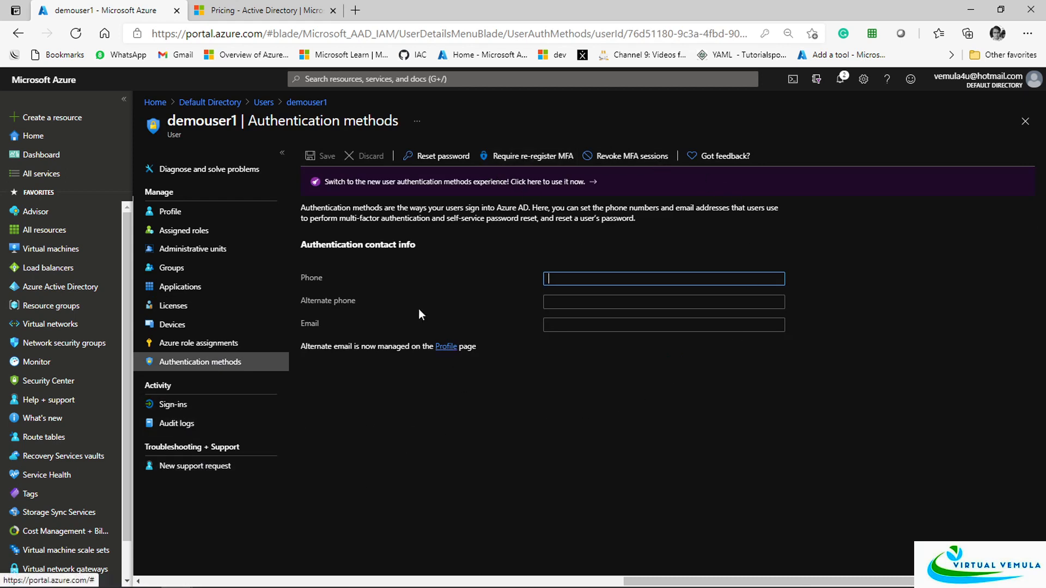
left_click(270, 108)
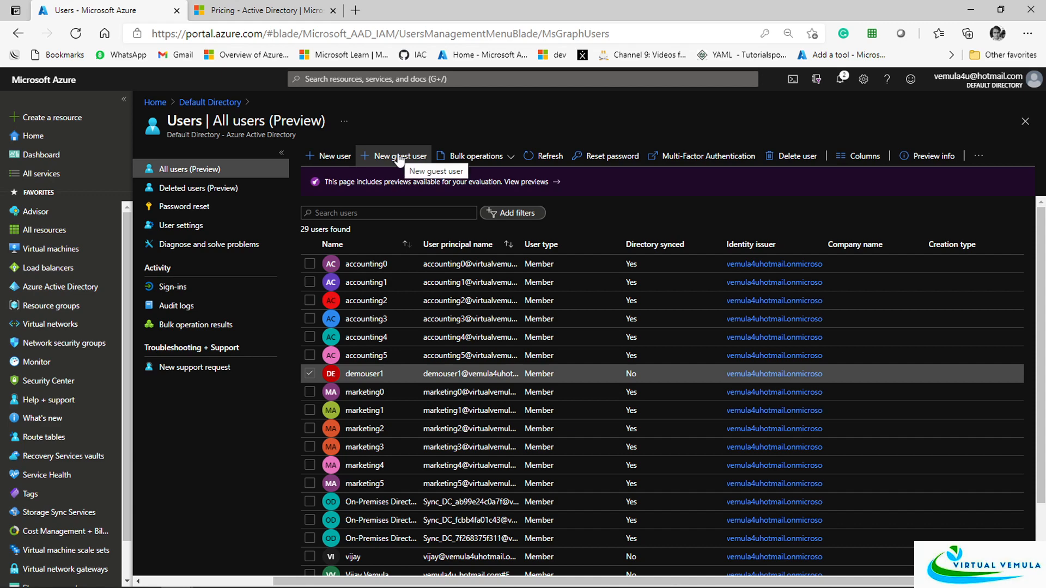
Go to Default Directory > Groups and start a New group form
left_click(210, 103)
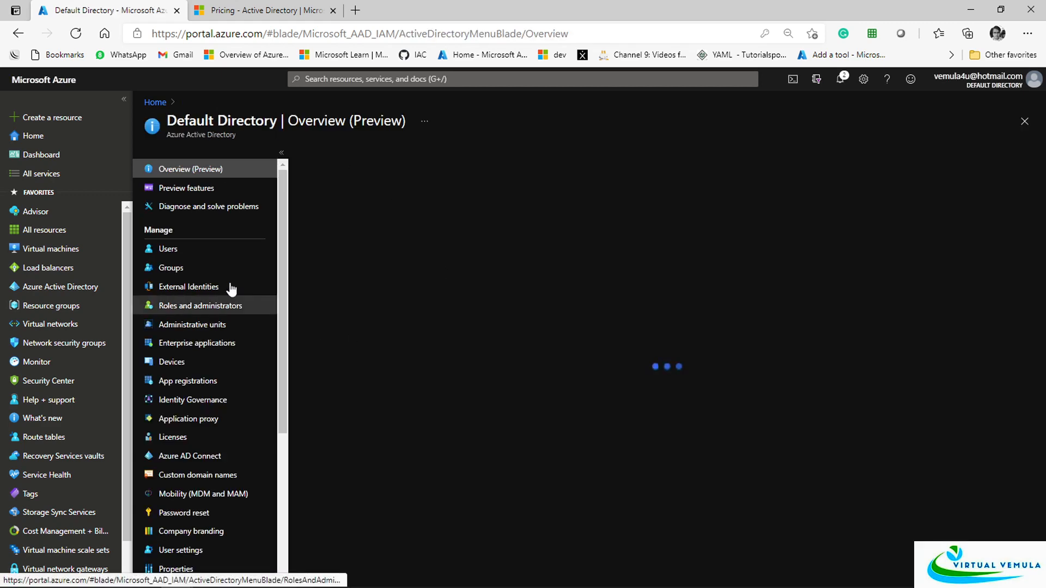
left_click(169, 268)
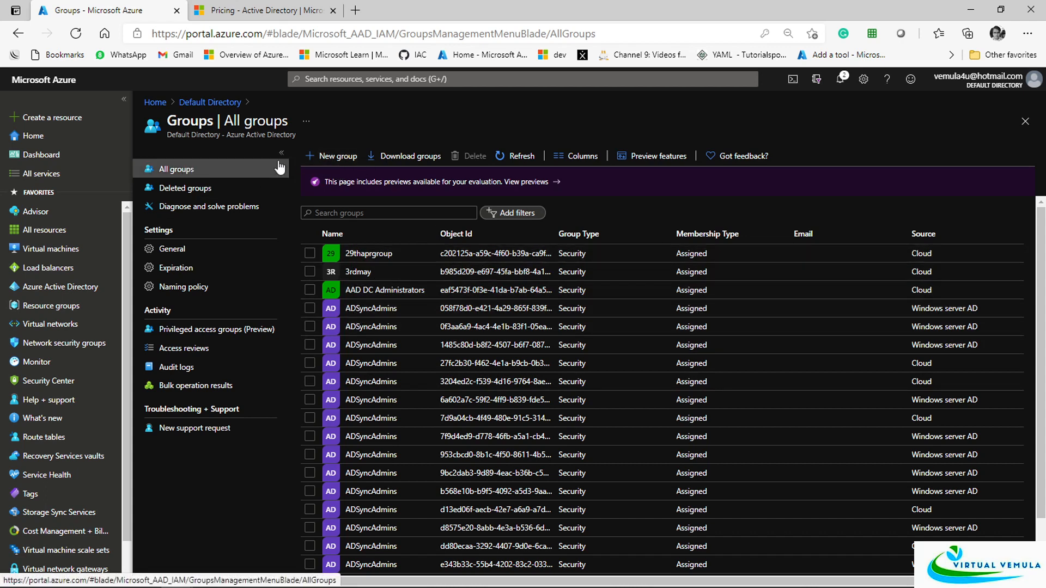
left_click(342, 157)
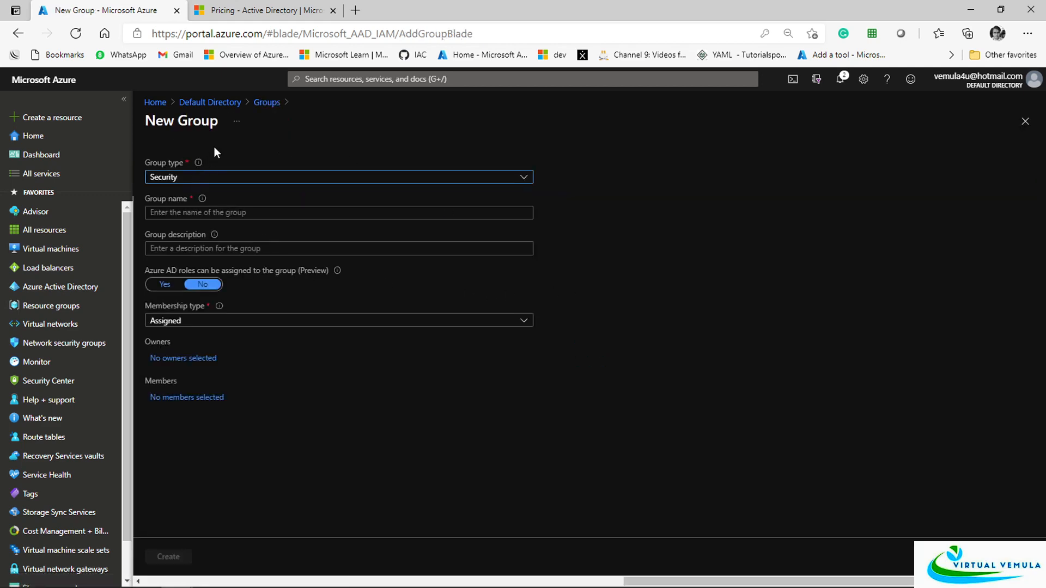
Restart the New Group form, keep group type Security, and name the group Demogroup10
left_click(269, 103)
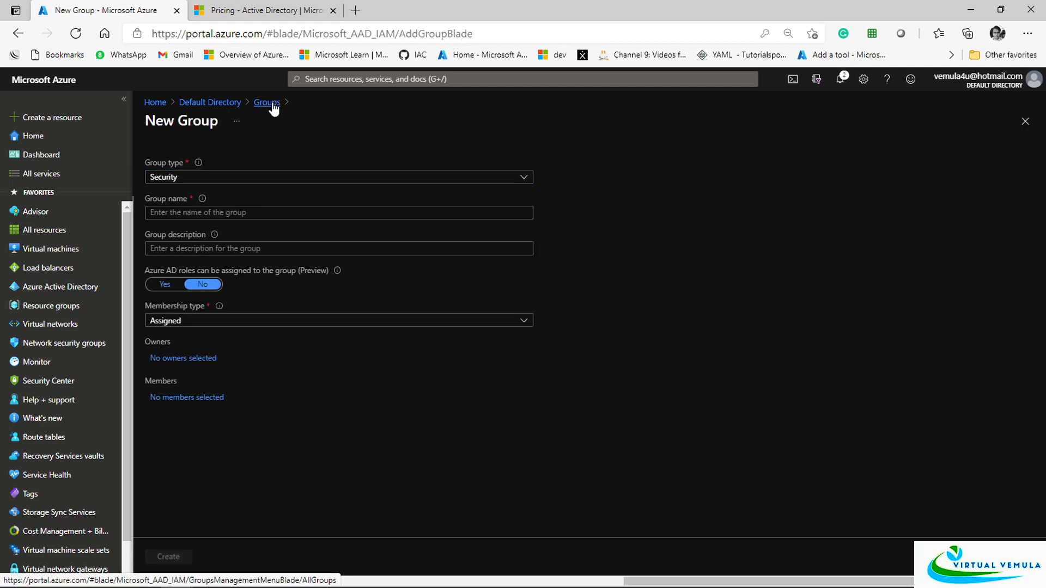
left_click(345, 159)
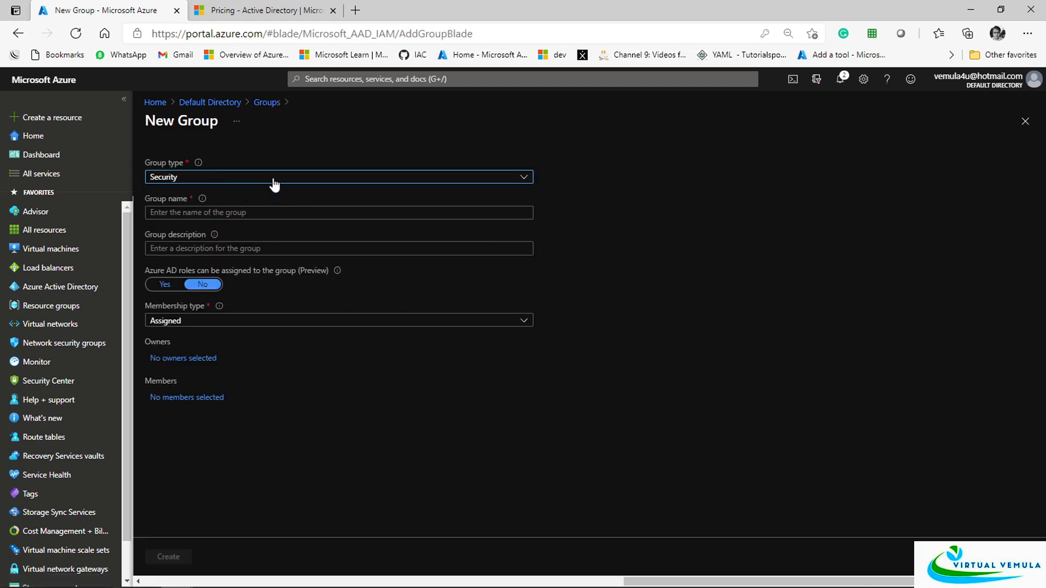
left_click(341, 180)
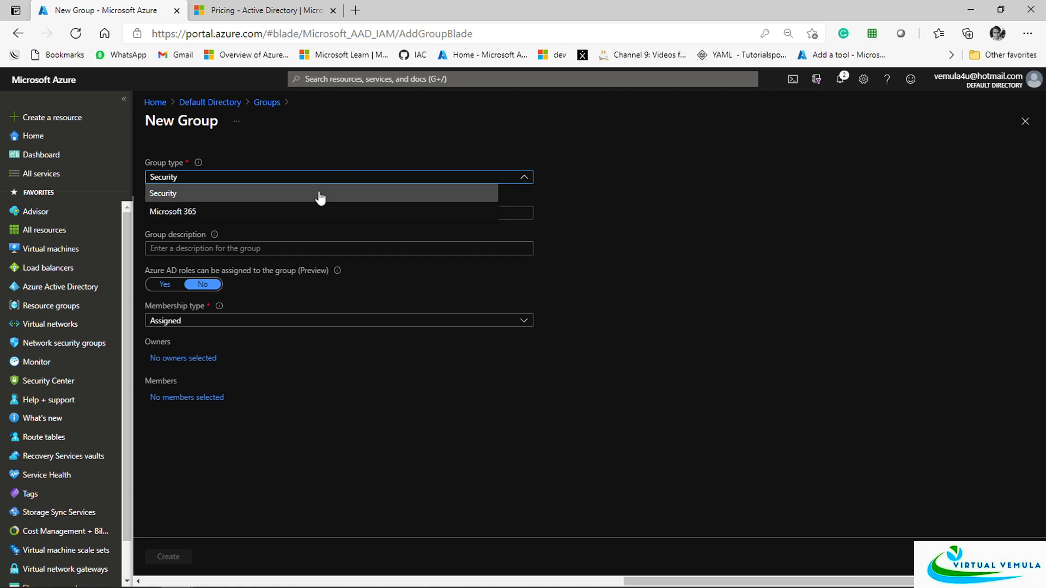
left_click(173, 199)
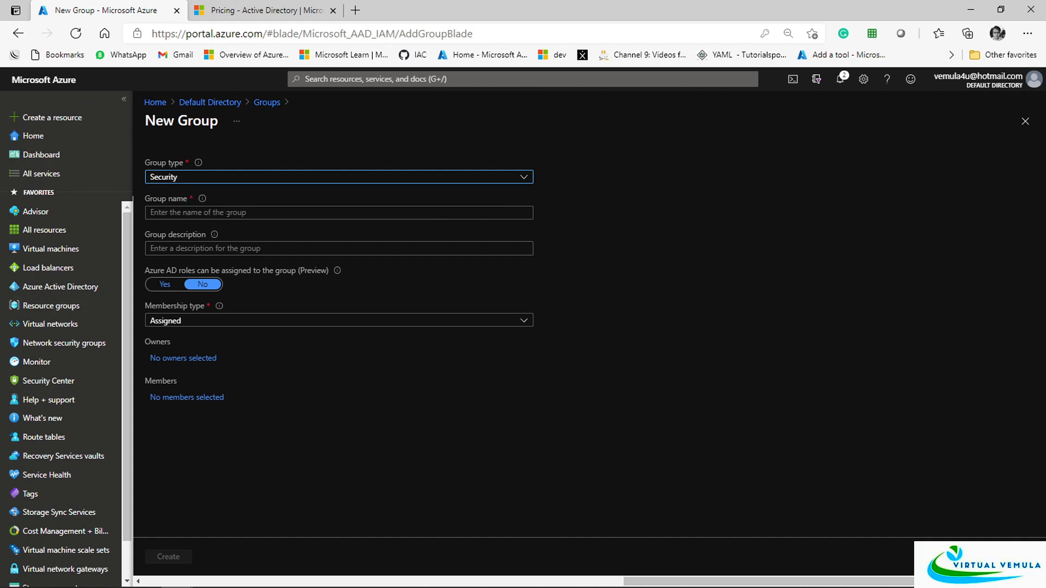
left_click(151, 212)
type("D")
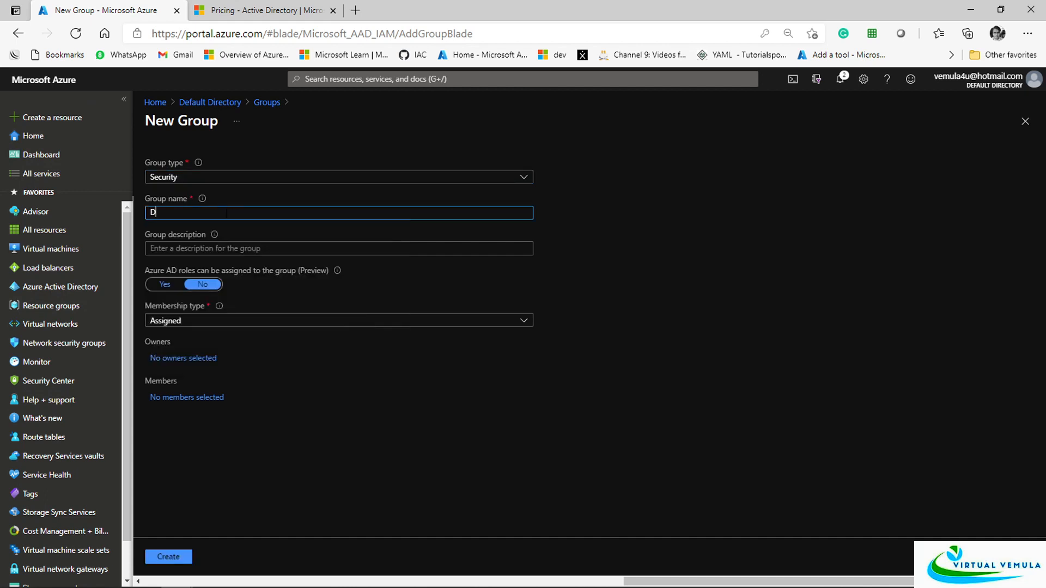
type("emogroup1")
left_click(257, 216)
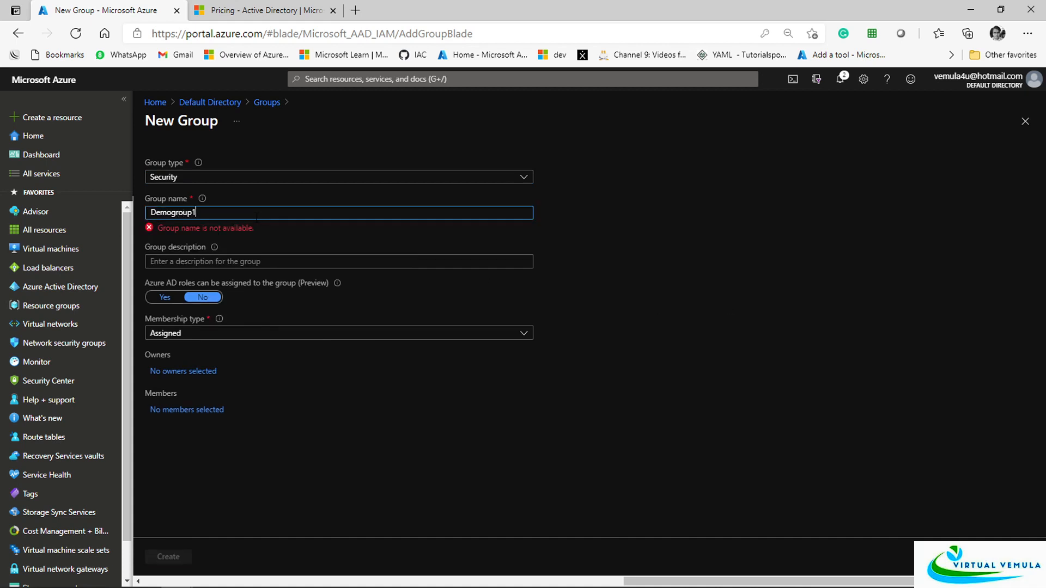
key("BackSpace")
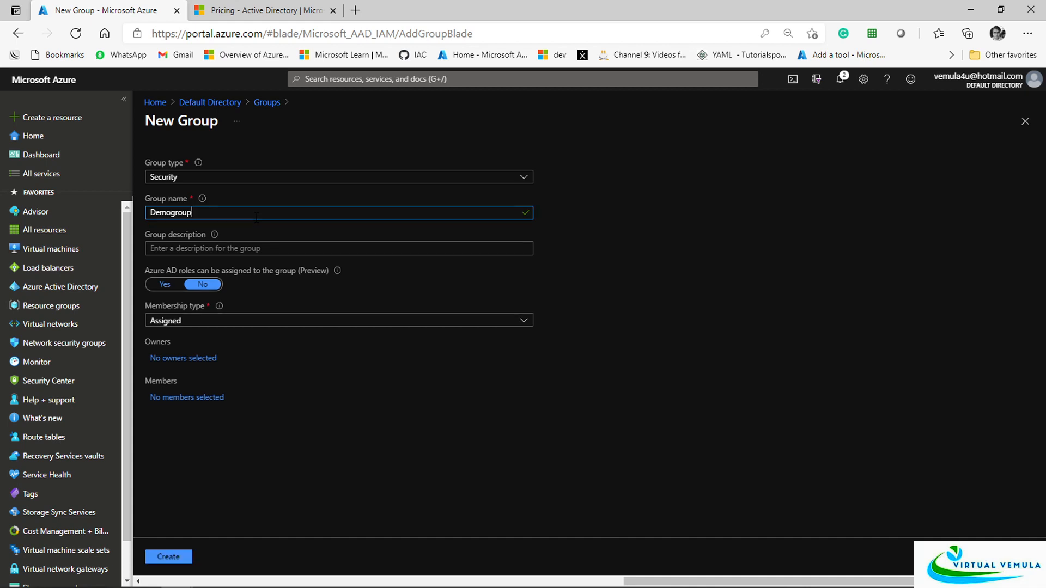
type("10")
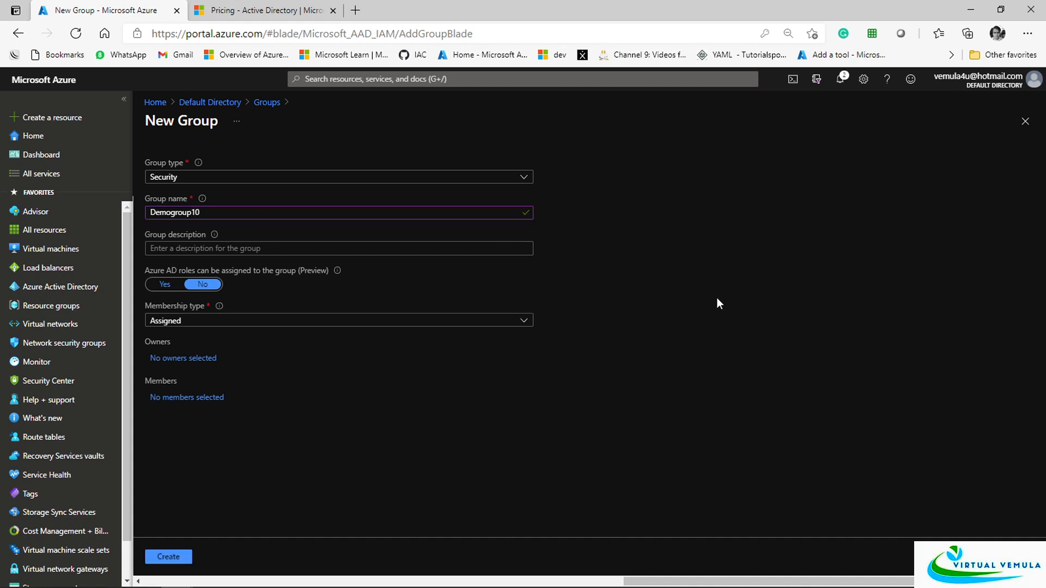
Copy Demogroup10 into the description, keep Assigned membership, and open the member picker
left_click_drag(204, 215, 132, 217)
key("ctrl+c")
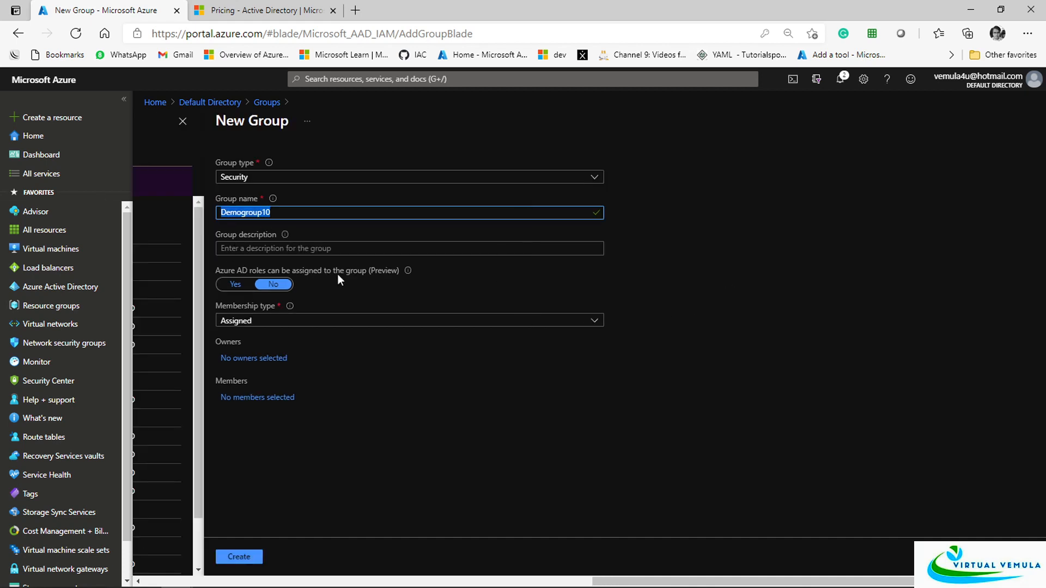
left_click(325, 249)
key("ctrl+v")
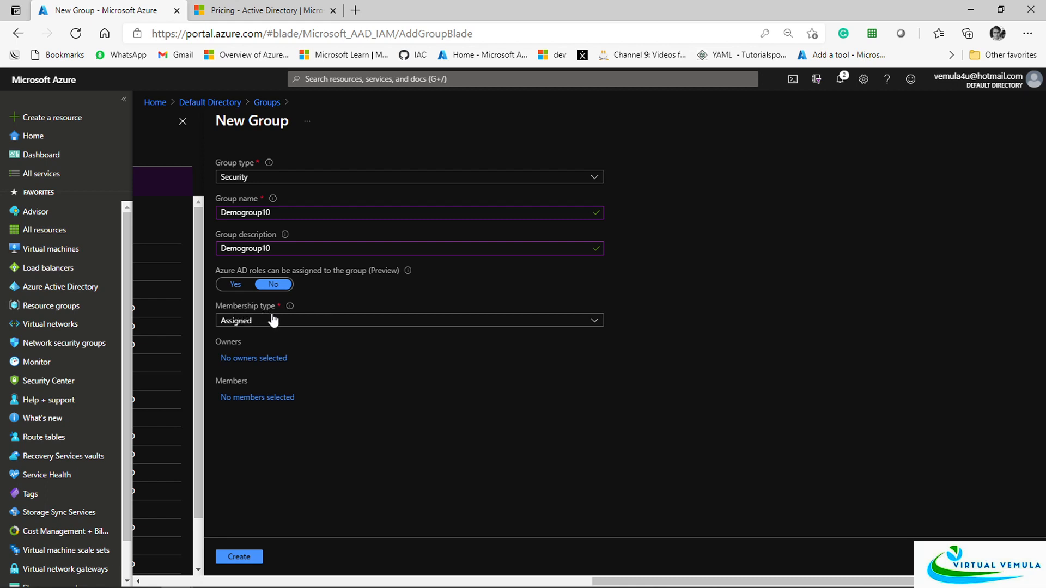
left_click(433, 329)
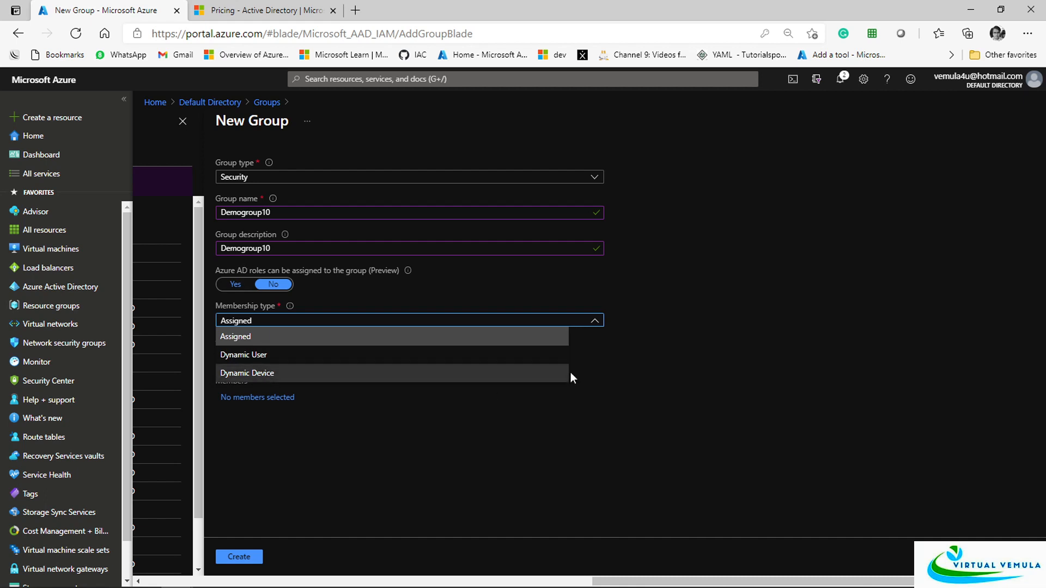
left_click(497, 341)
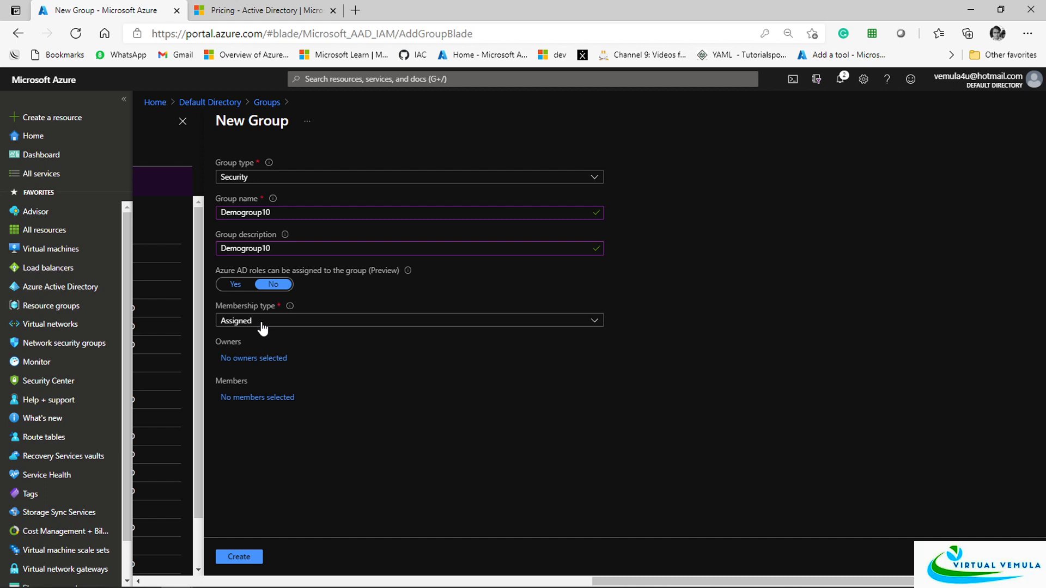
left_click(260, 398)
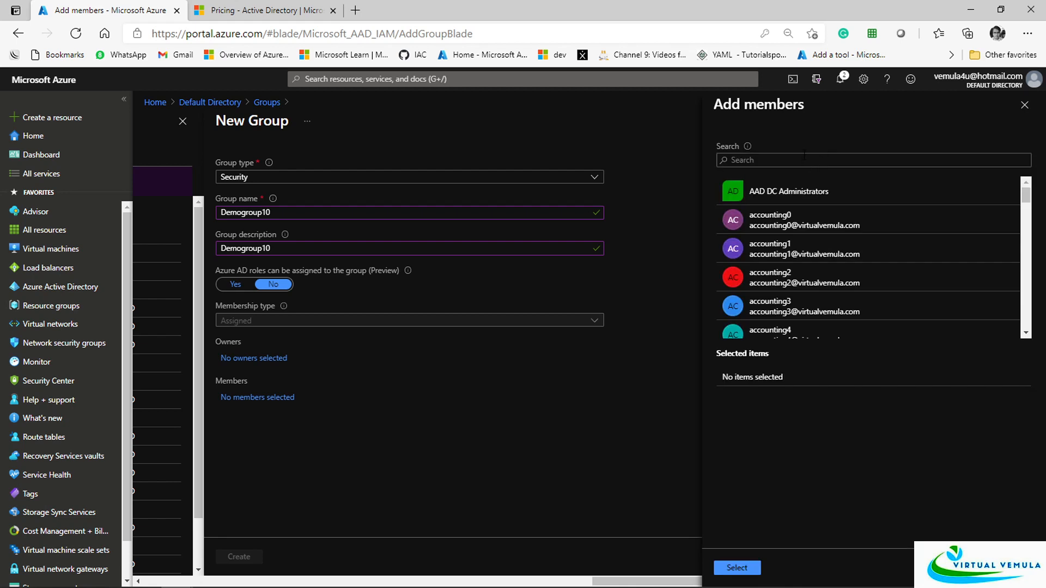
Search 'demo', add demouser1 as the member, and create Demogroup10
left_click(805, 159)
type("demo")
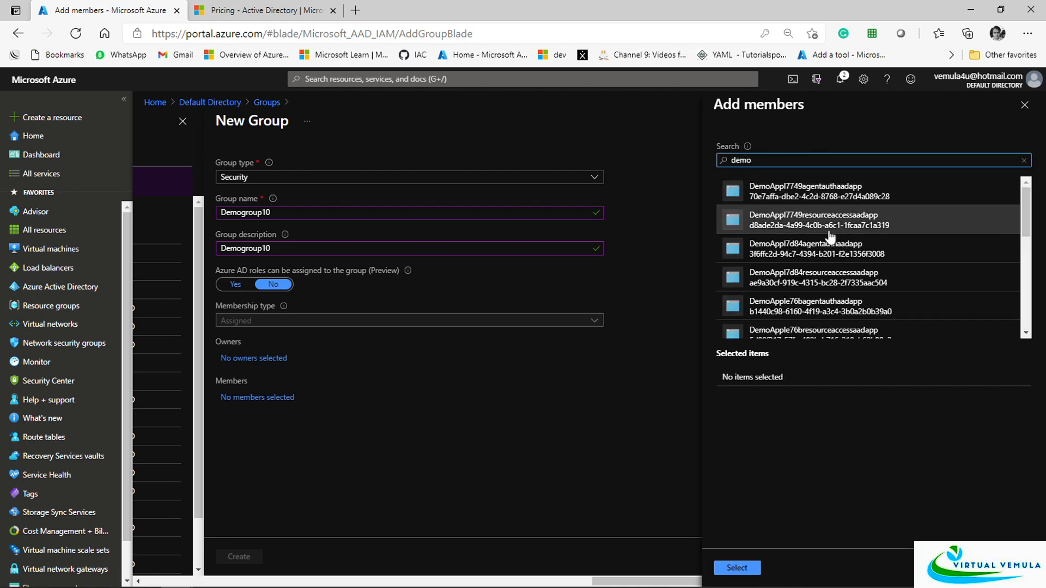
scroll(838, 261, "down", 2)
scroll(838, 260, "down", 2)
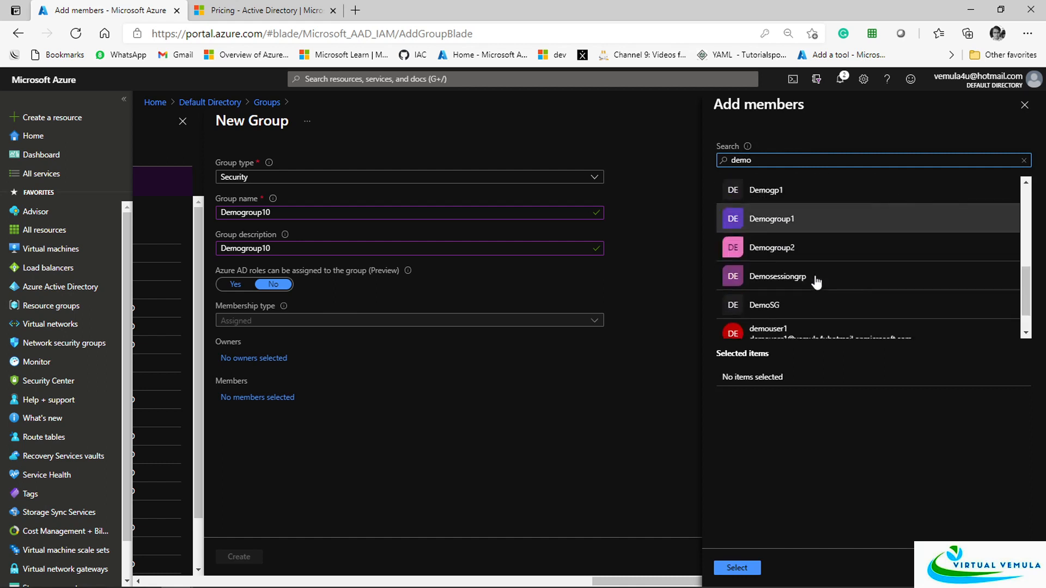
scroll(817, 281, "down", 1)
left_click(785, 297)
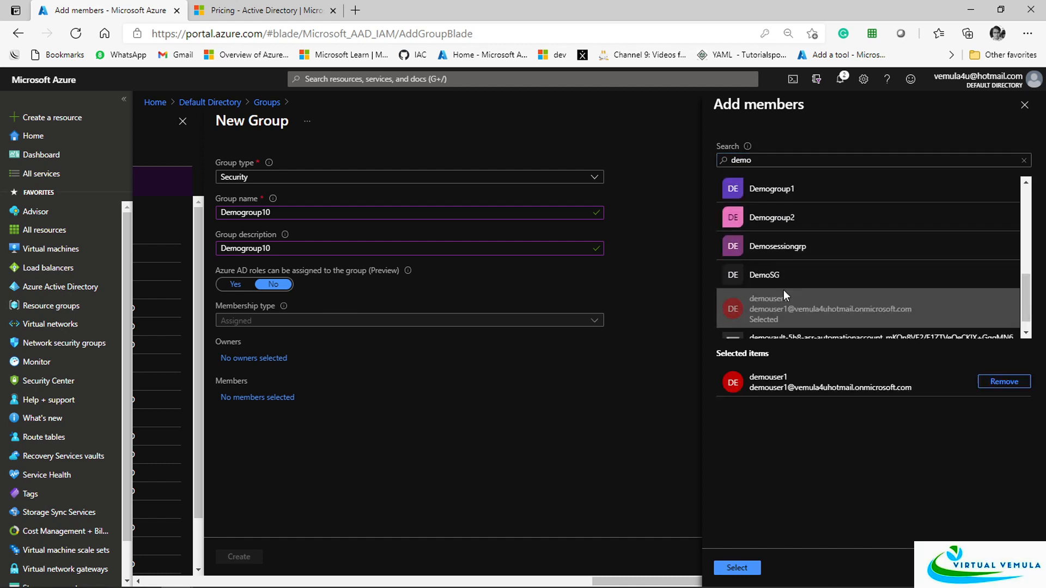
left_click(740, 567)
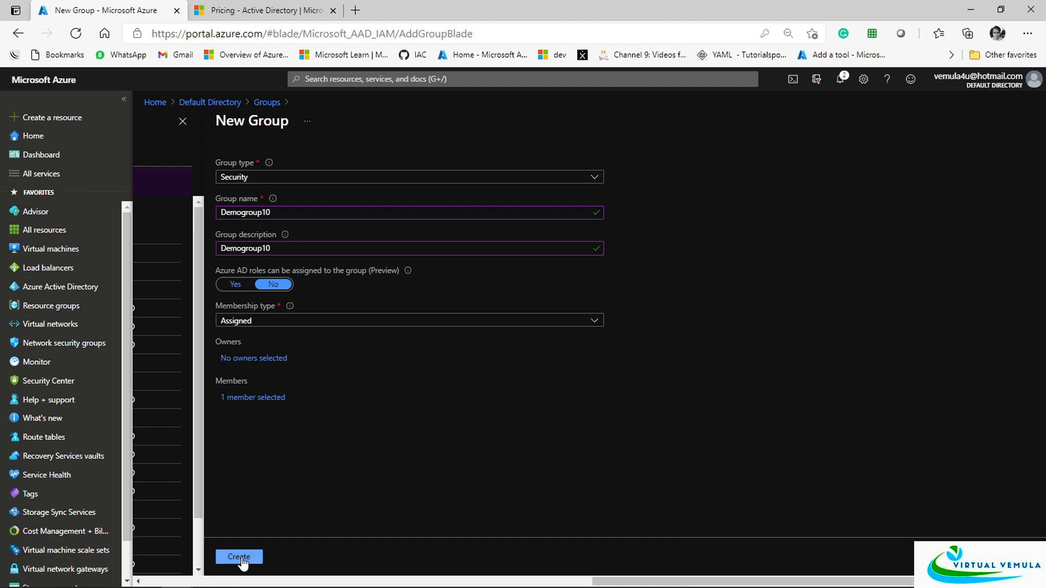
left_click(242, 558)
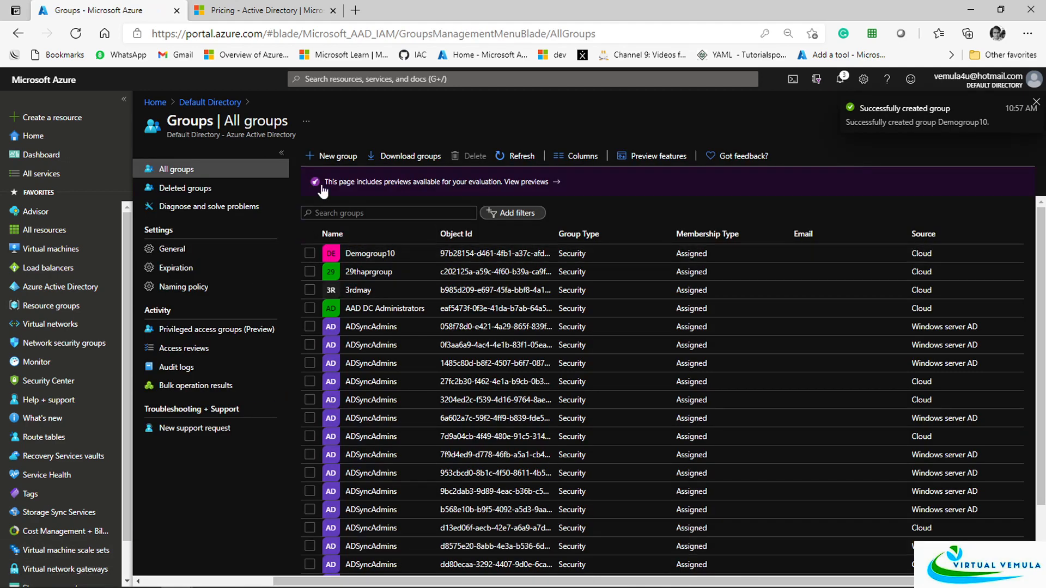
Start a new group named Demogroup11 with Demogroup11 as its description and Dynamic User membership
left_click(333, 155)
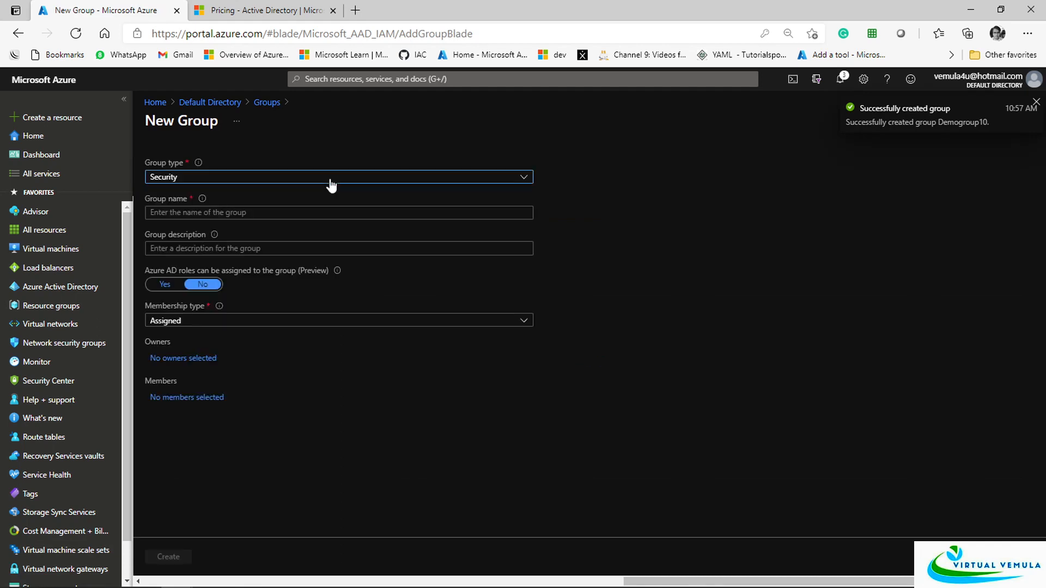
left_click(231, 213)
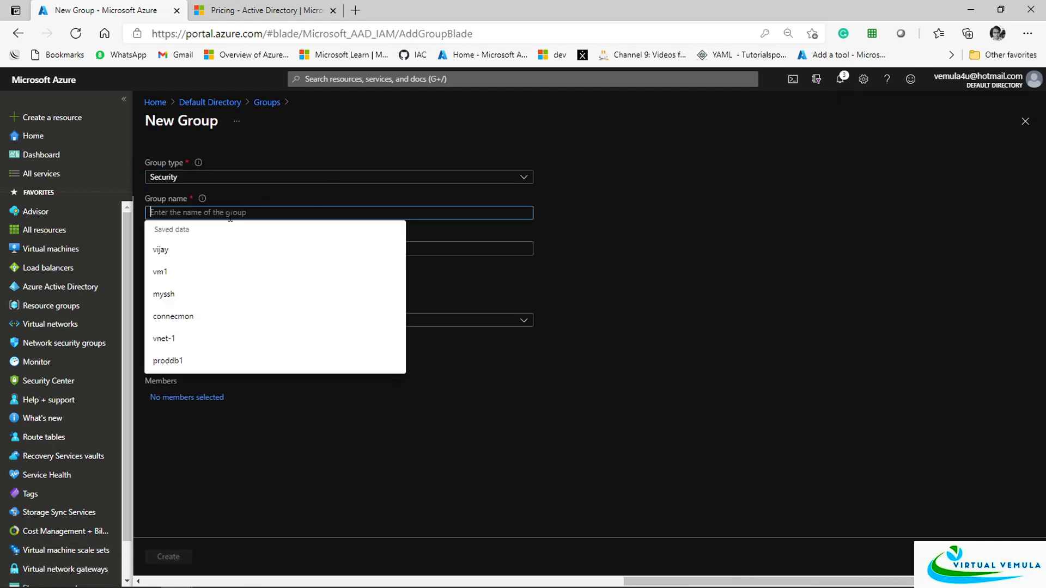
type("Demogroup11")
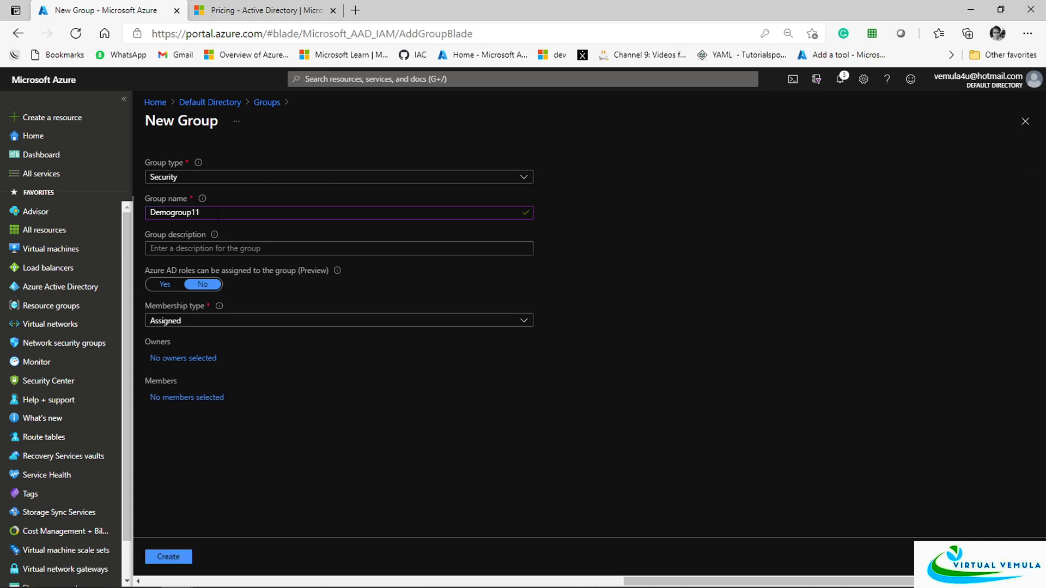
left_click_drag(218, 217, 149, 221)
key("ctrl+c")
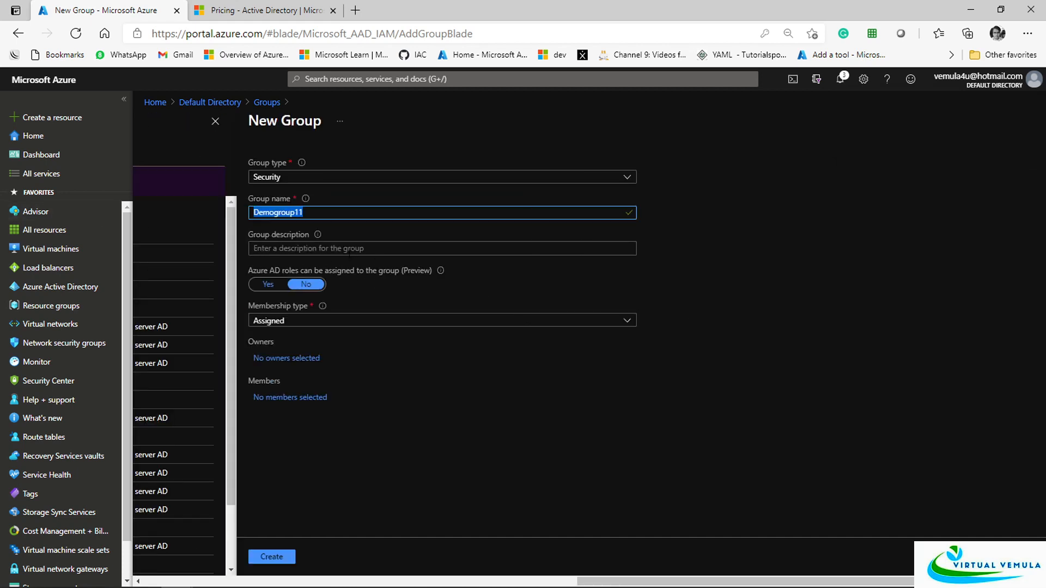
left_click(349, 249)
key("ctrl+v")
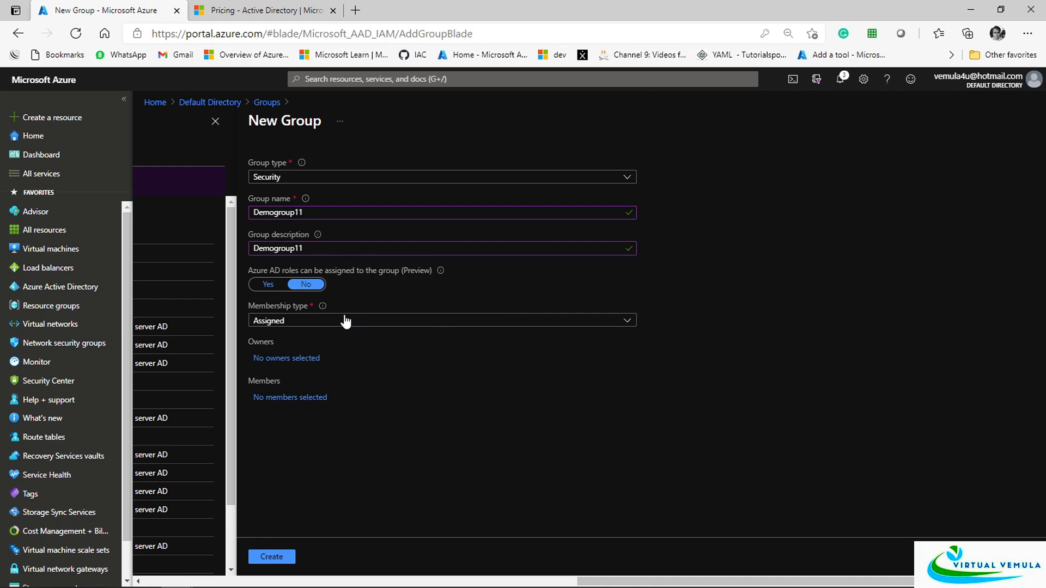
left_click(346, 322)
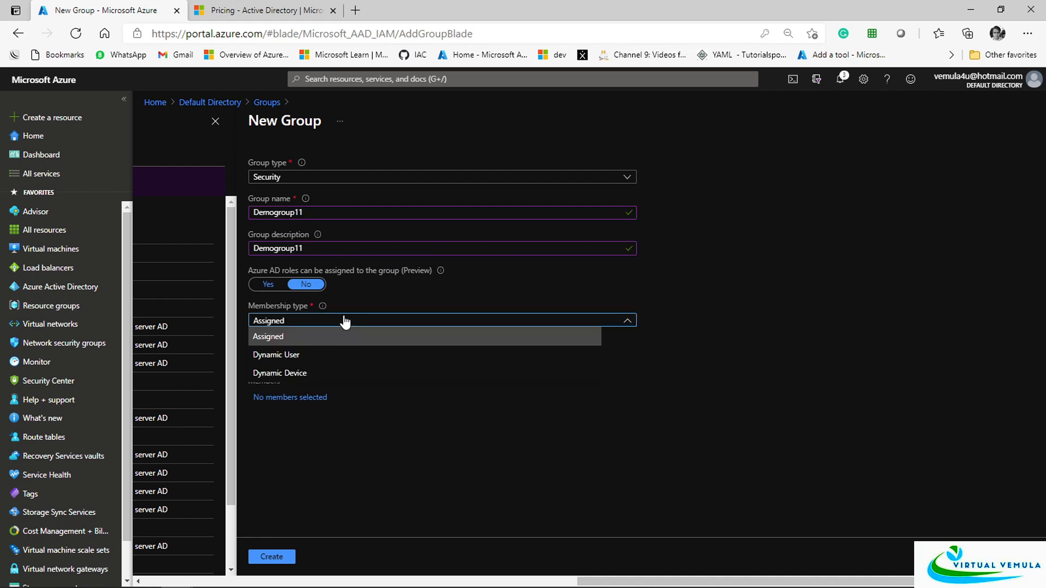
left_click(304, 362)
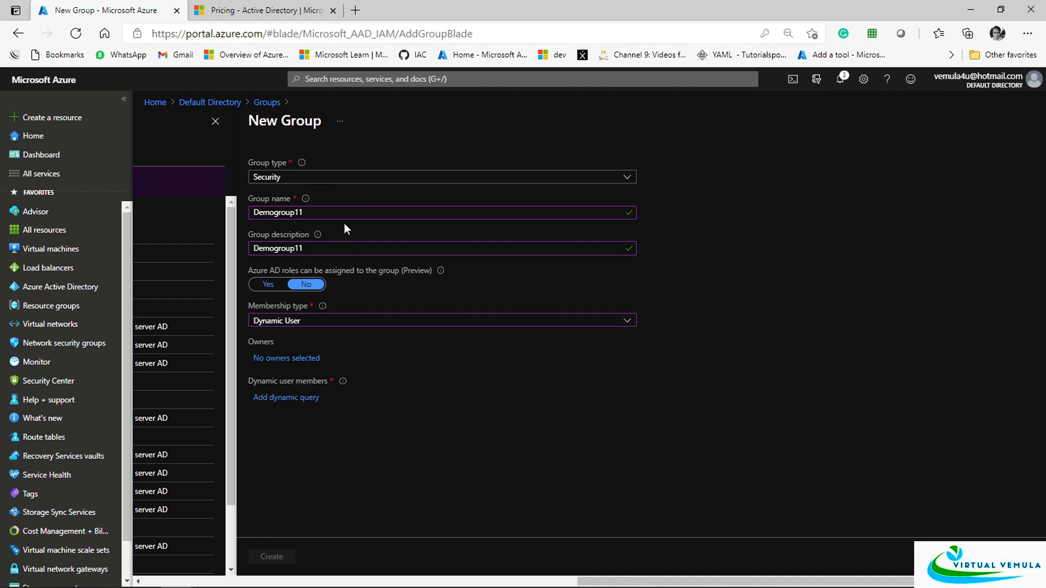
left_click(291, 401)
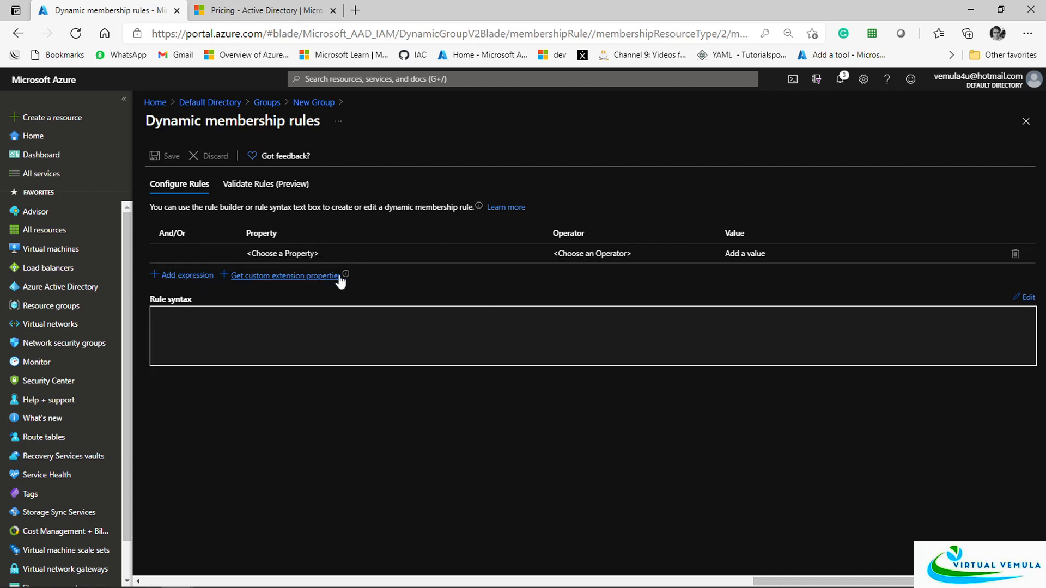
Look up custom extension properties, then add a second rule expression row
mouse_move(345, 279)
left_click(326, 276)
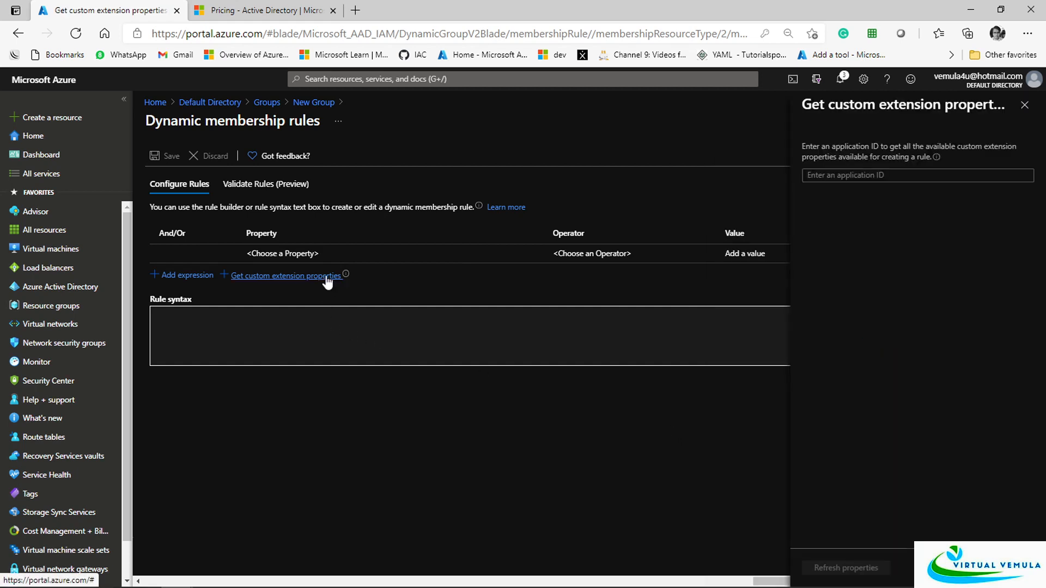
left_click(1025, 105)
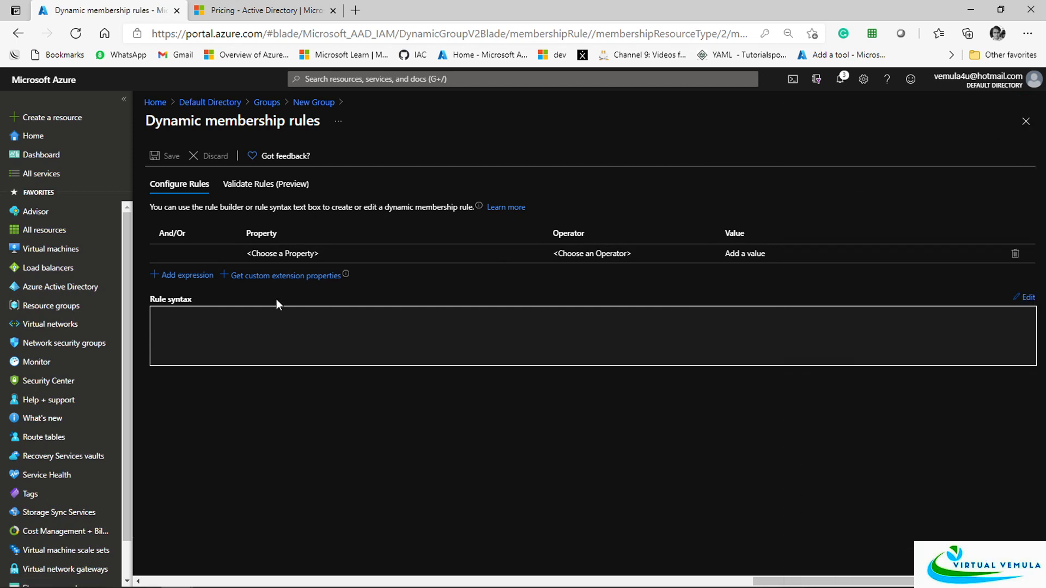
left_click(187, 275)
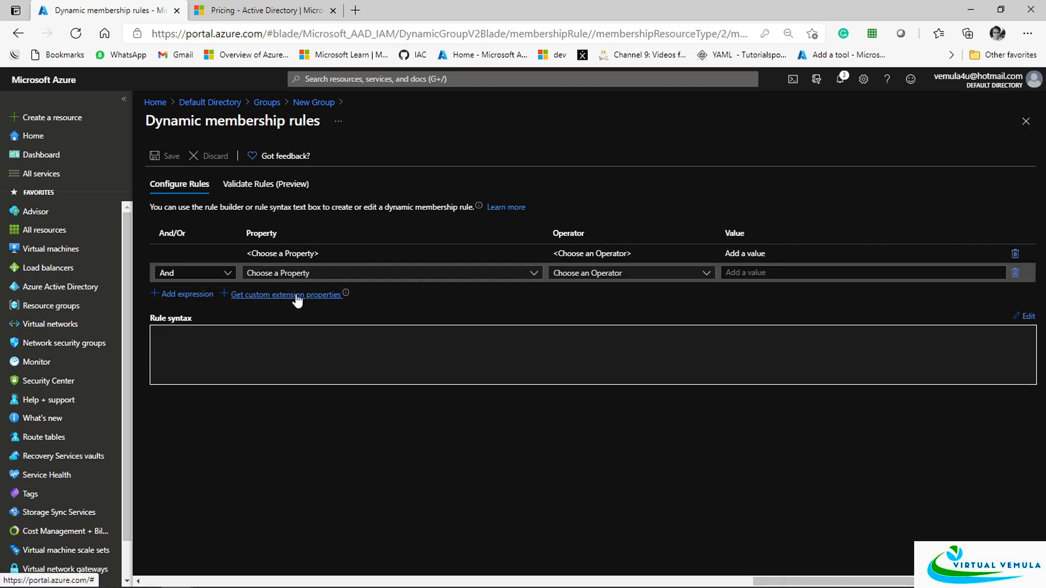
Save the rule department Equals IT, removing the empty second expression row
left_click(305, 256)
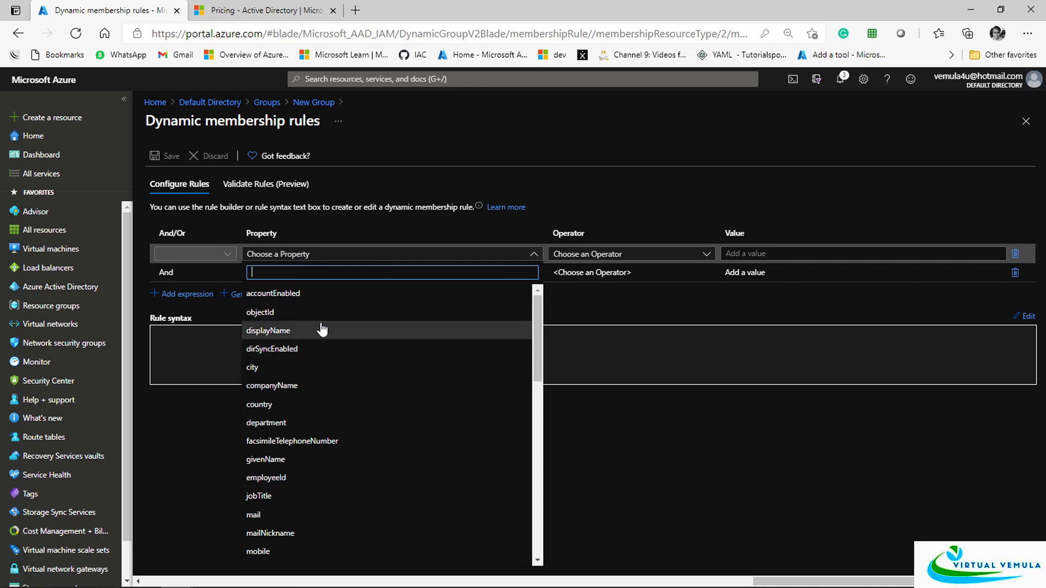
type("dep")
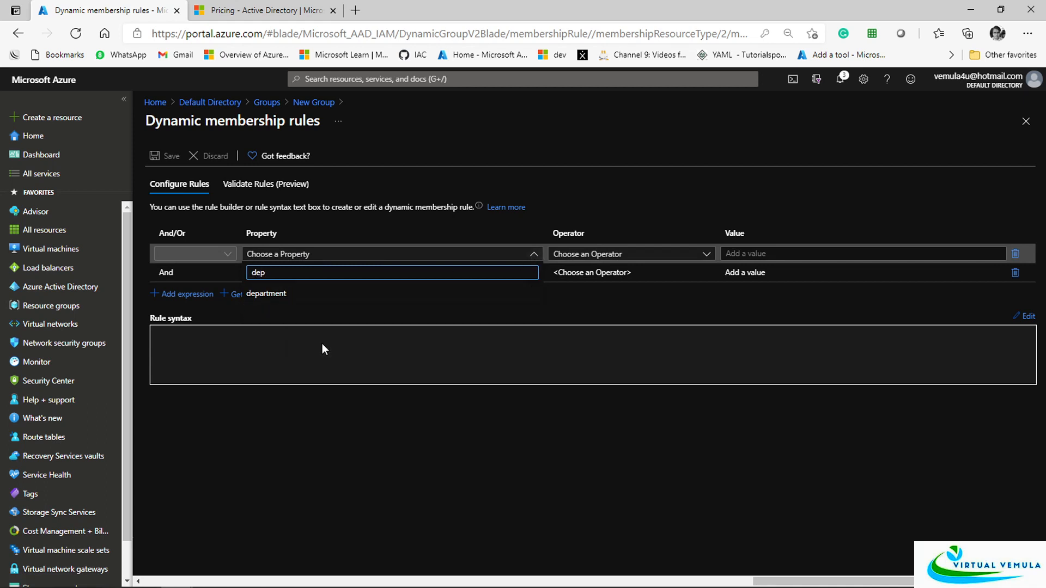
left_click(266, 295)
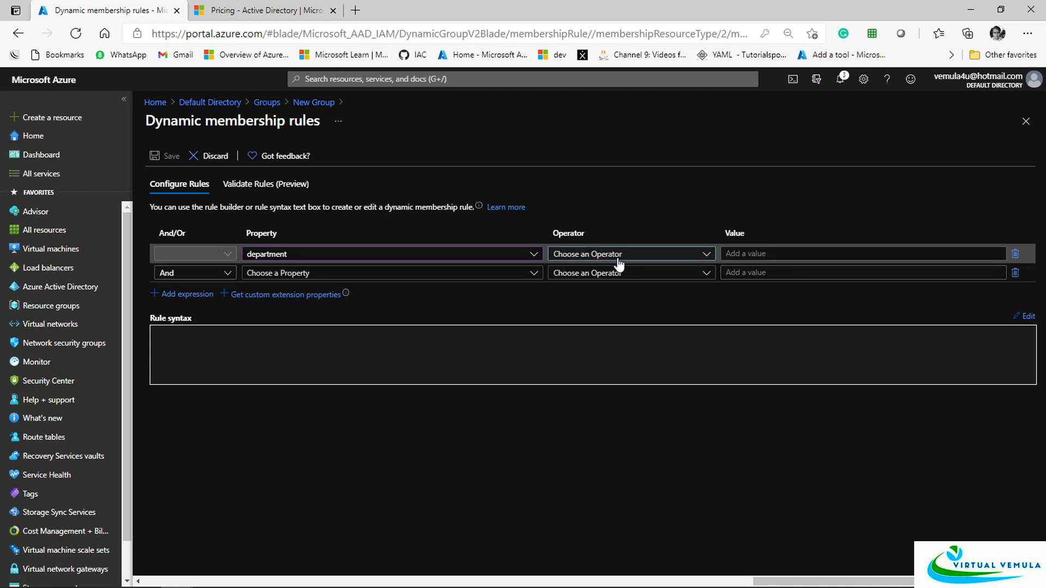
left_click(618, 256)
left_click(590, 370)
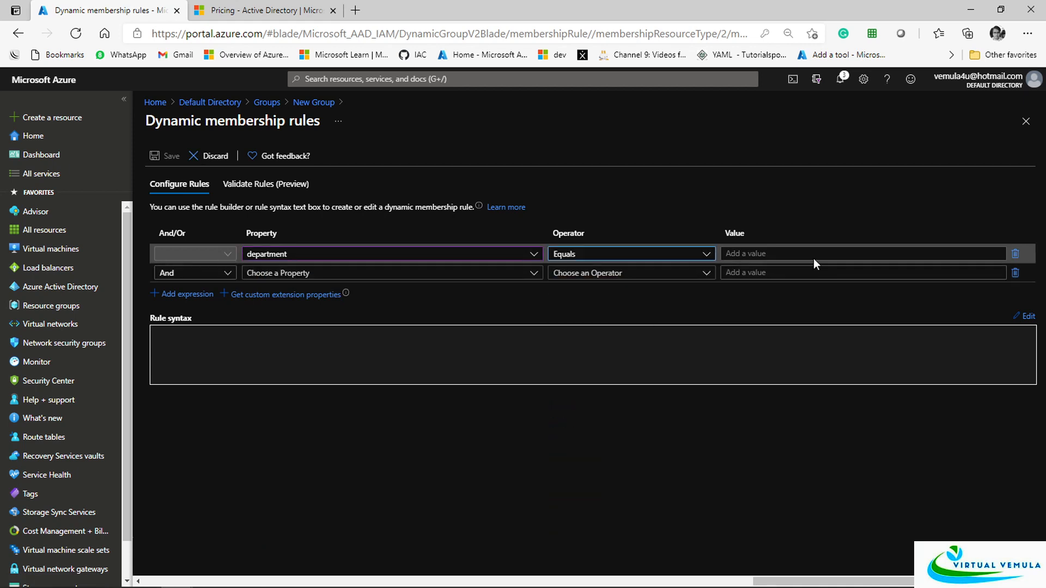
left_click(807, 254)
type("IT")
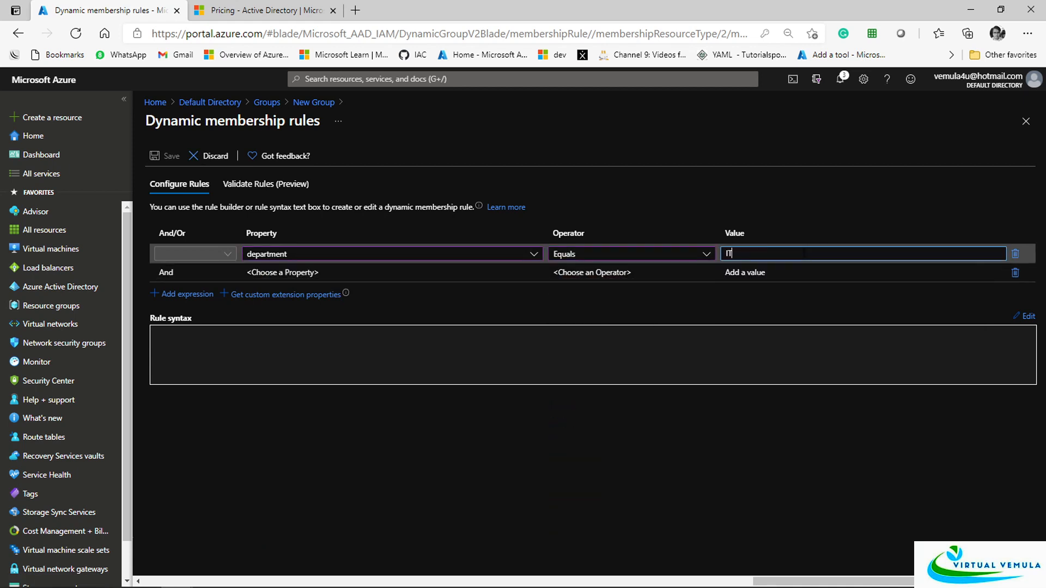
left_click(858, 221)
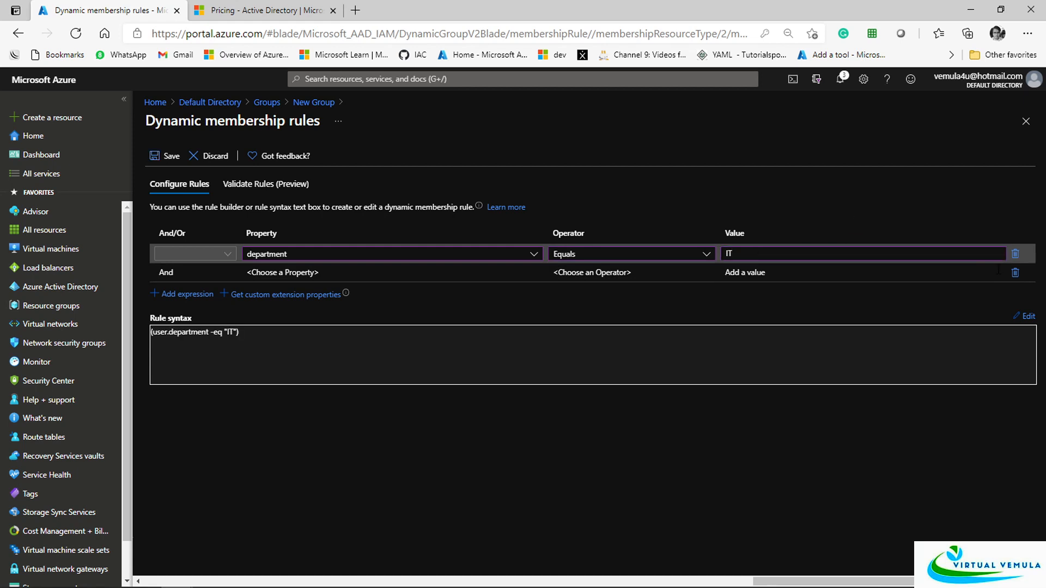
left_click(1015, 272)
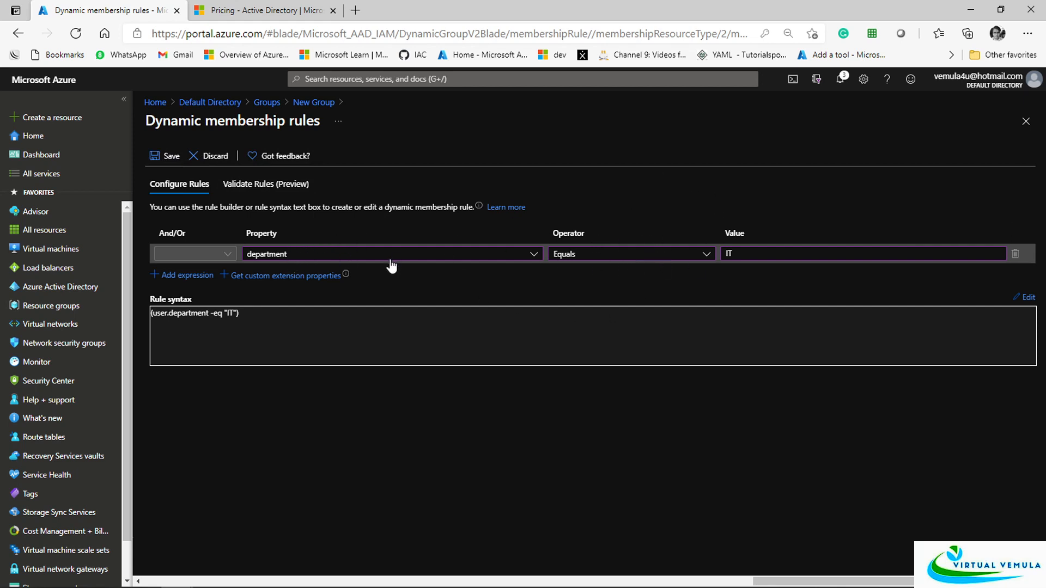
left_click(169, 157)
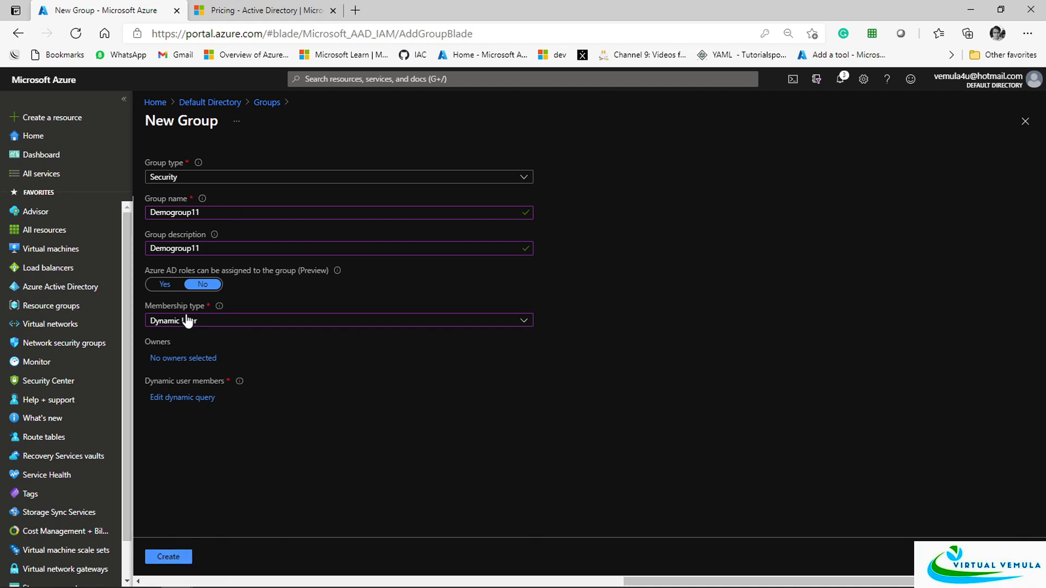
Keep Membership type as Dynamic User and create the Demogroup11 group
left_click(288, 326)
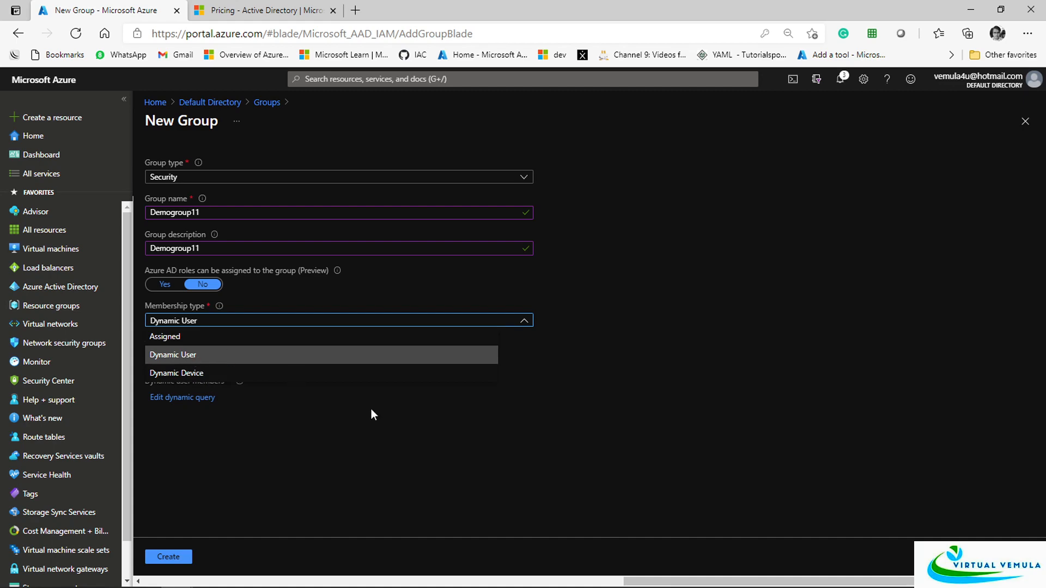
left_click(469, 434)
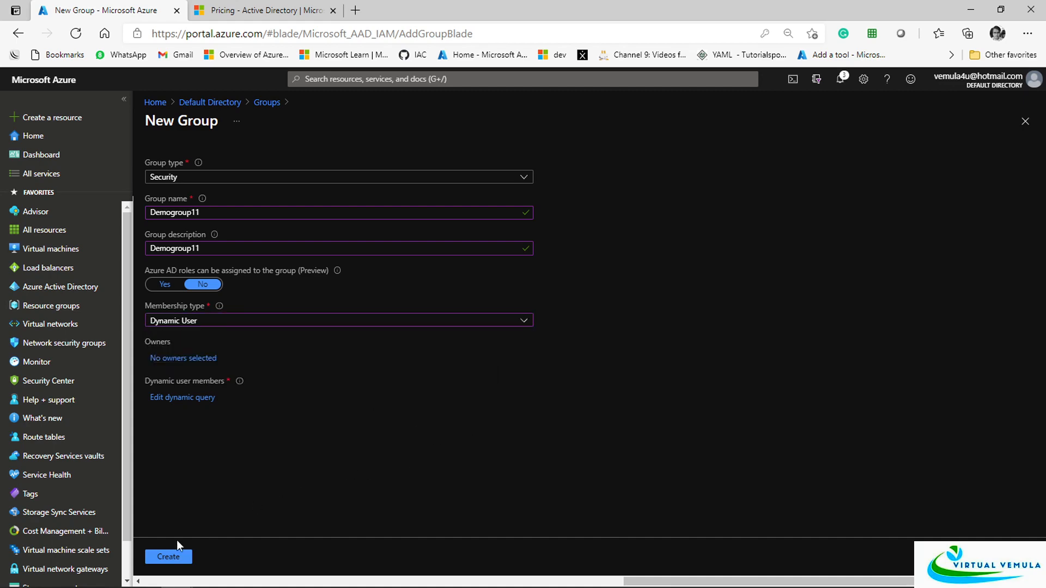
left_click(169, 556)
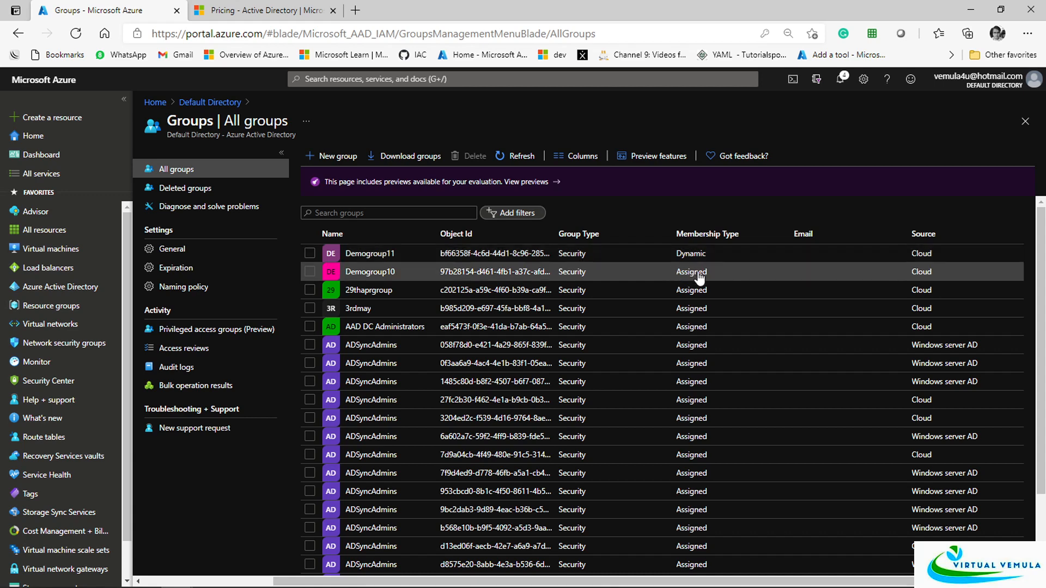
Add accounting0 to Demogroup10's members, then go back to All groups
left_click(380, 275)
left_click(195, 250)
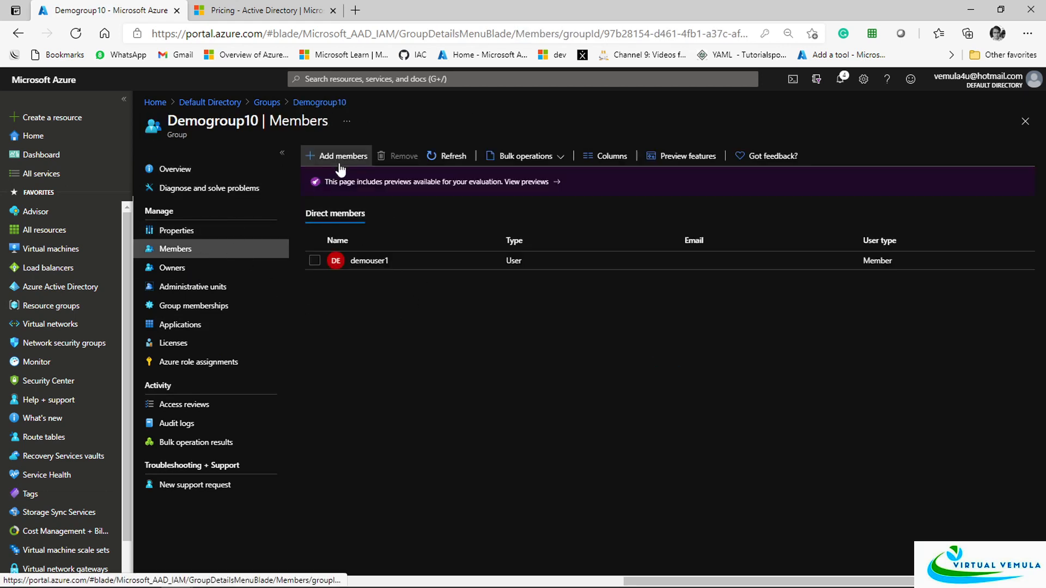
left_click(366, 163)
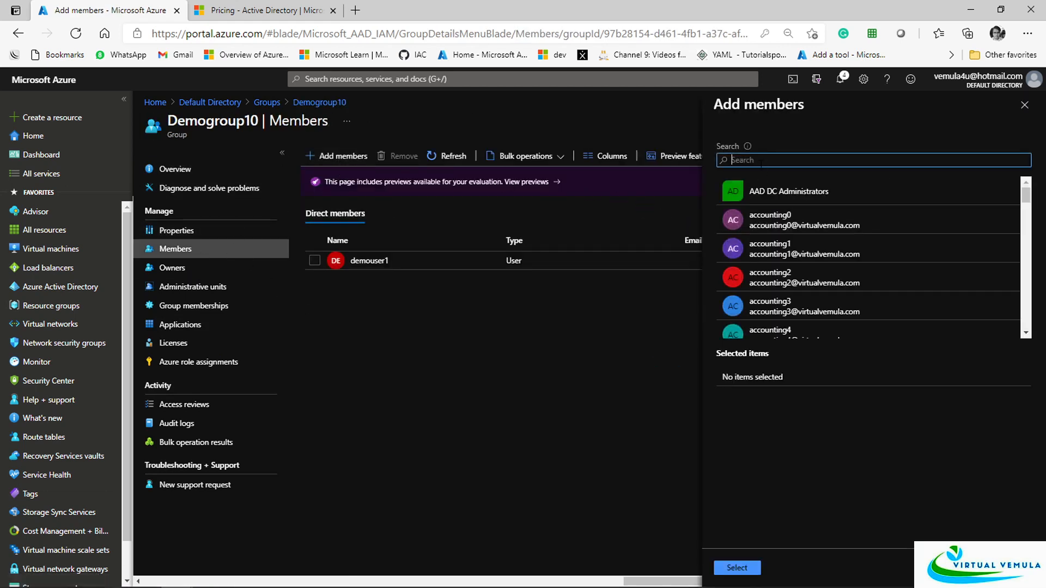
left_click(773, 225)
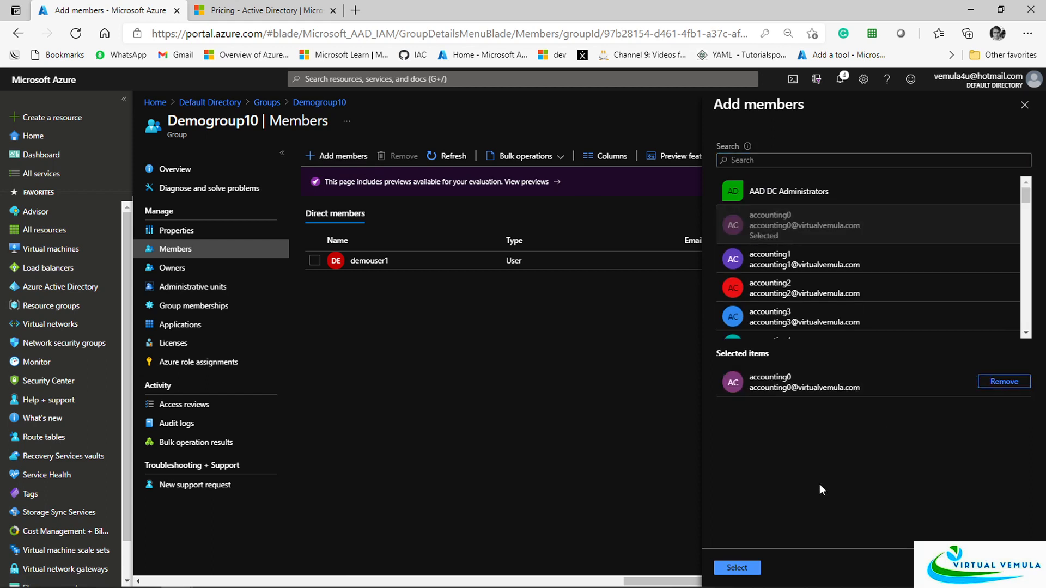
left_click(746, 568)
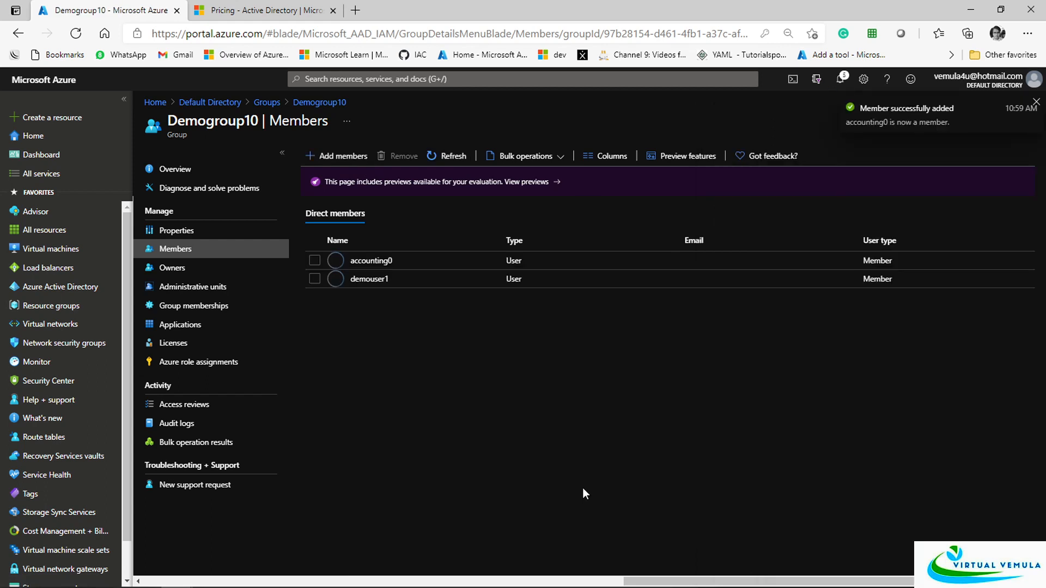
left_click(319, 102)
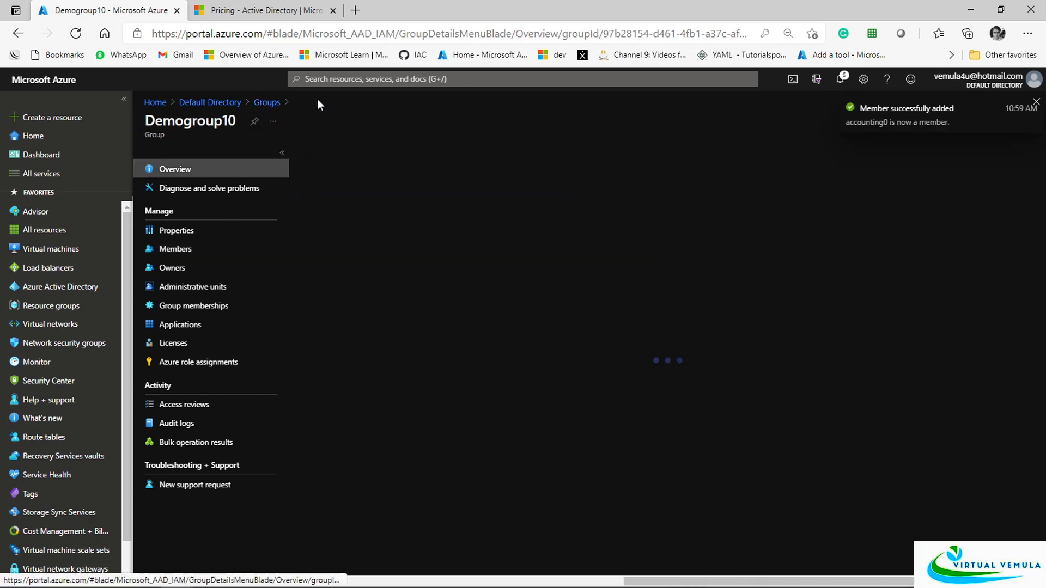
left_click(267, 102)
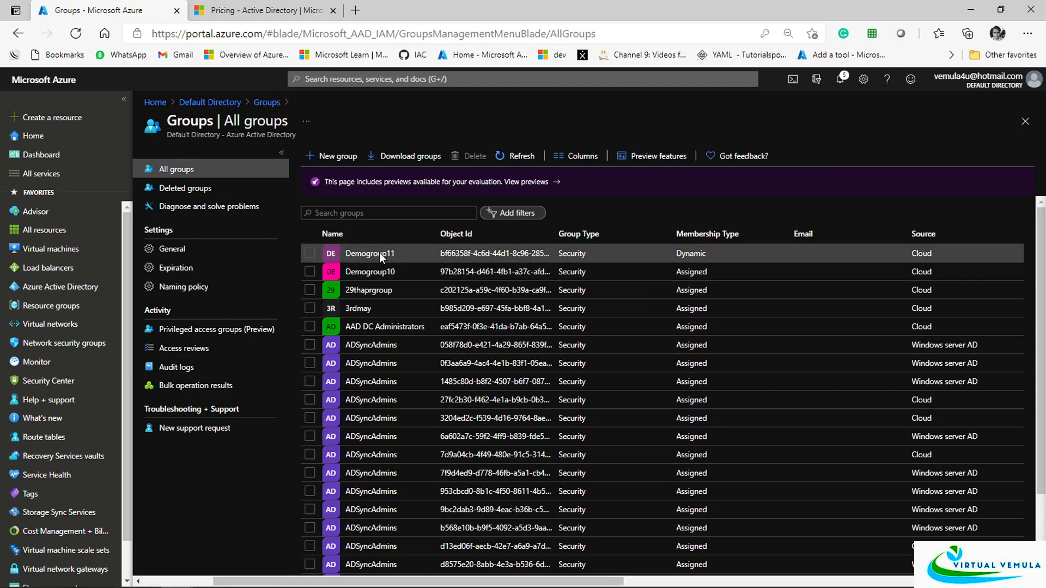
left_click(380, 253)
left_click(179, 249)
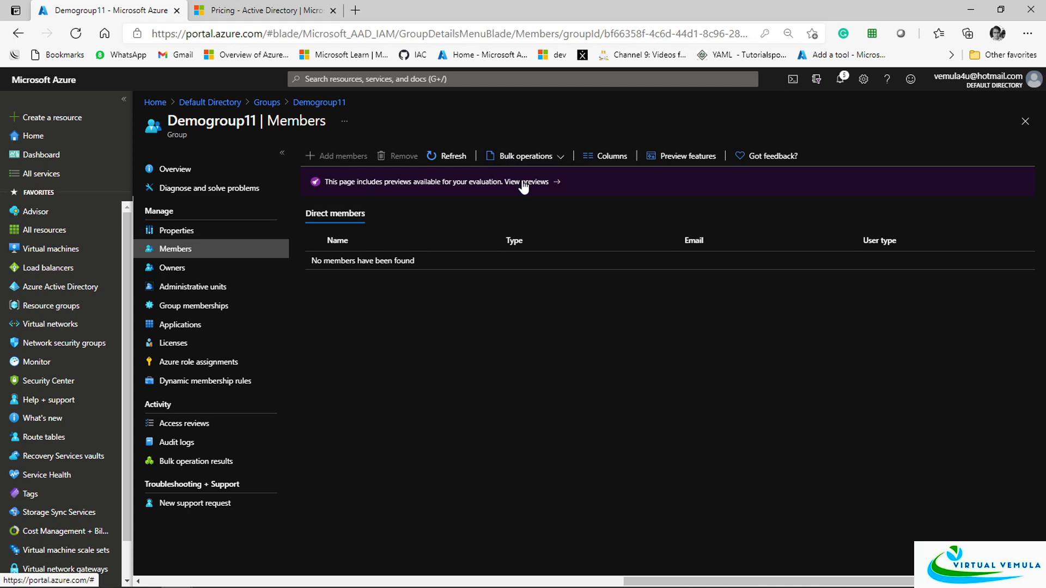
left_click(243, 381)
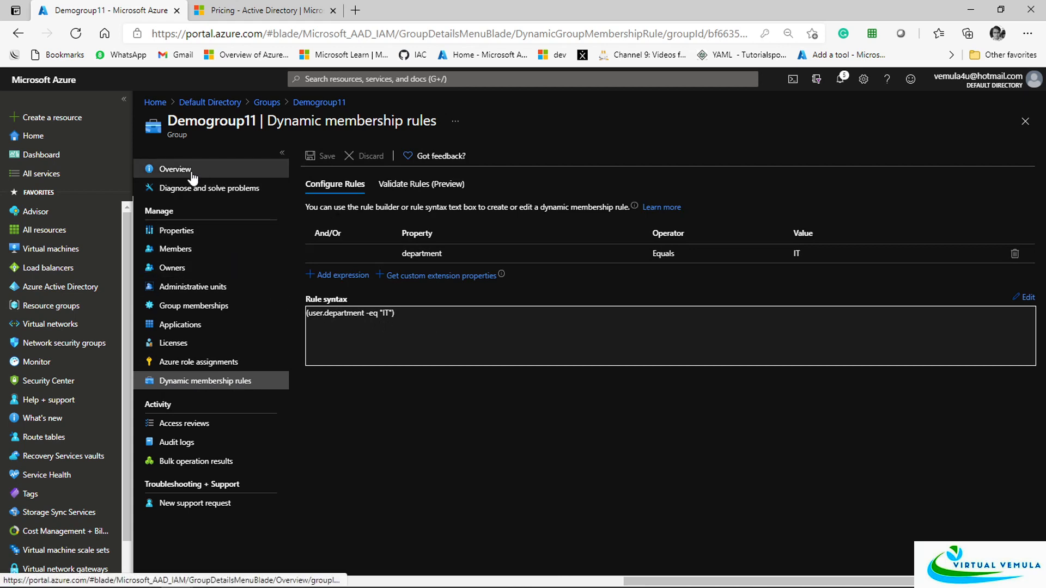
left_click(229, 169)
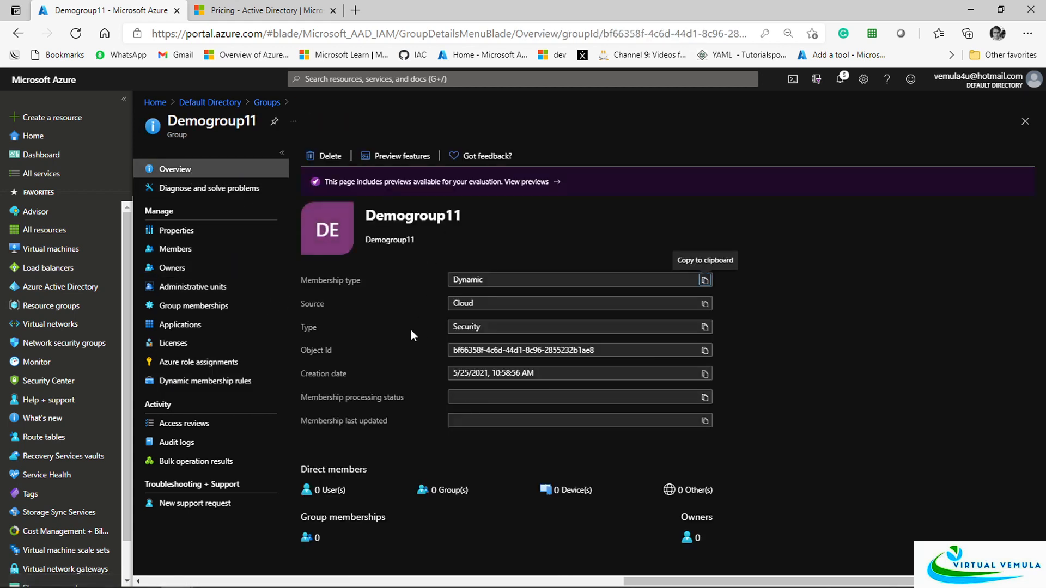
left_click(173, 249)
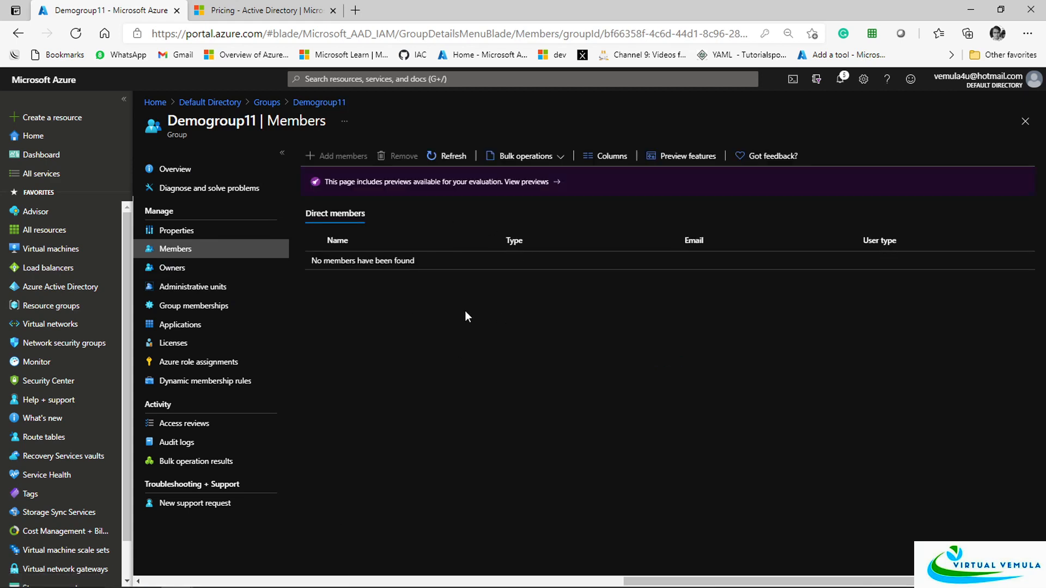
left_click(445, 156)
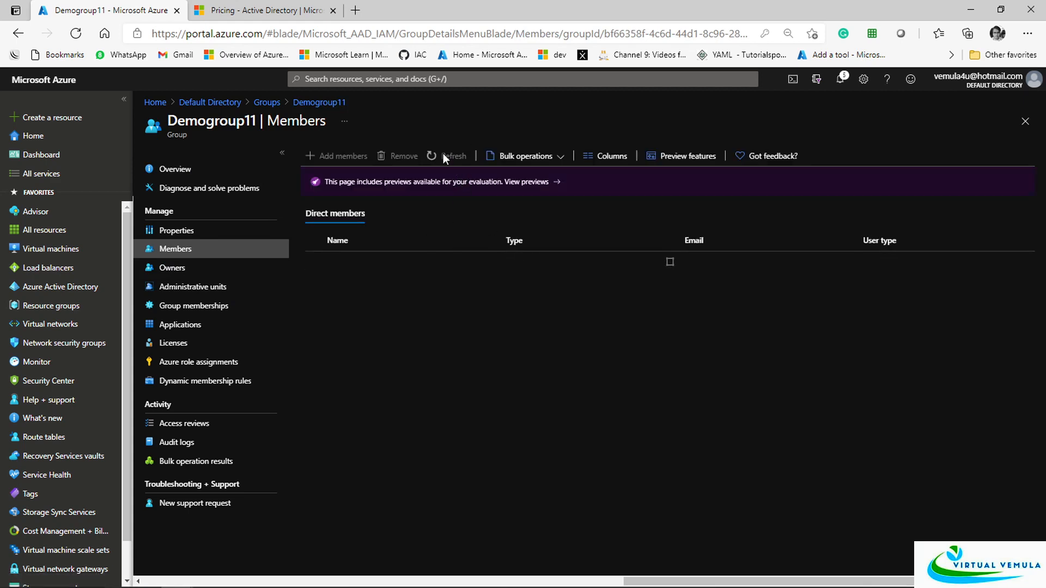
left_click(320, 102)
Open demouser1's profile from the Default Directory's All users list
left_click(267, 102)
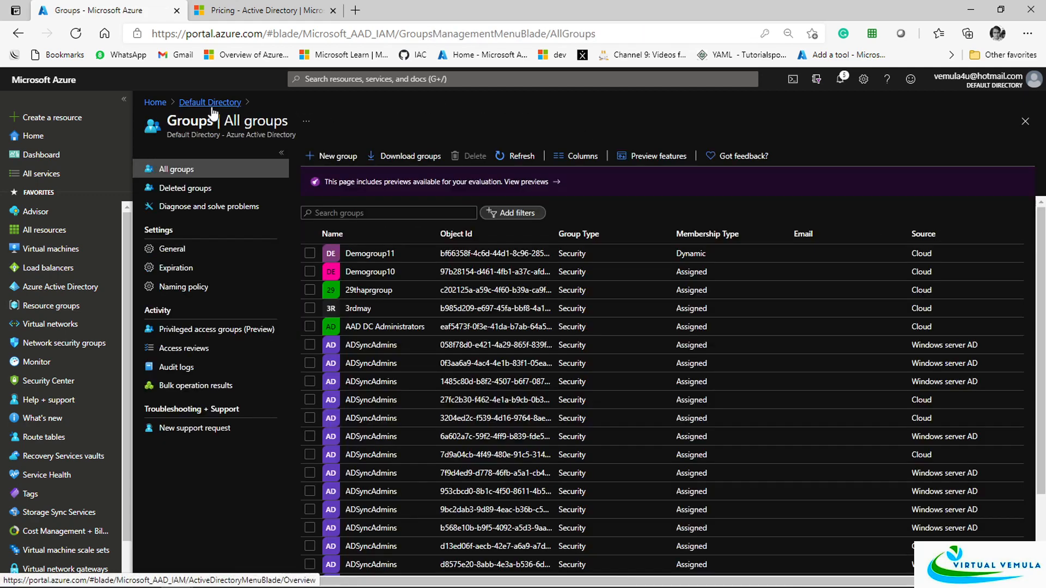
left_click(212, 109)
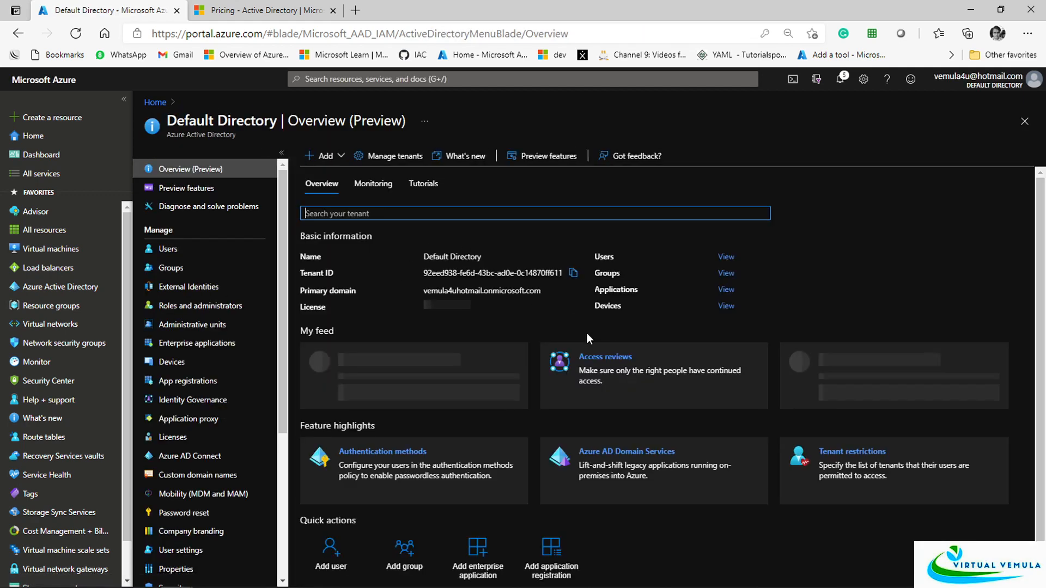
left_click(191, 248)
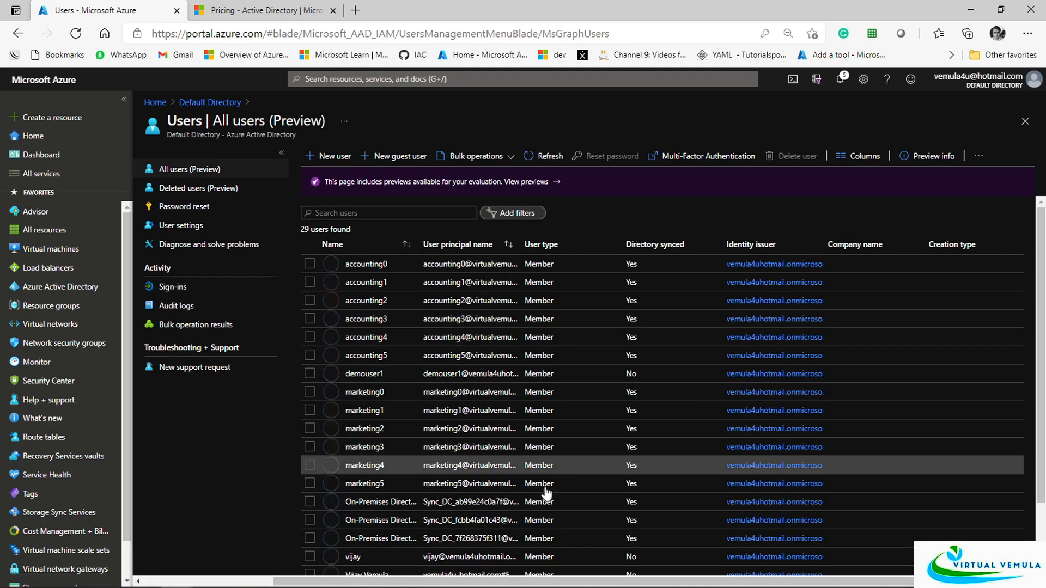
scroll(490, 507, "down", 2)
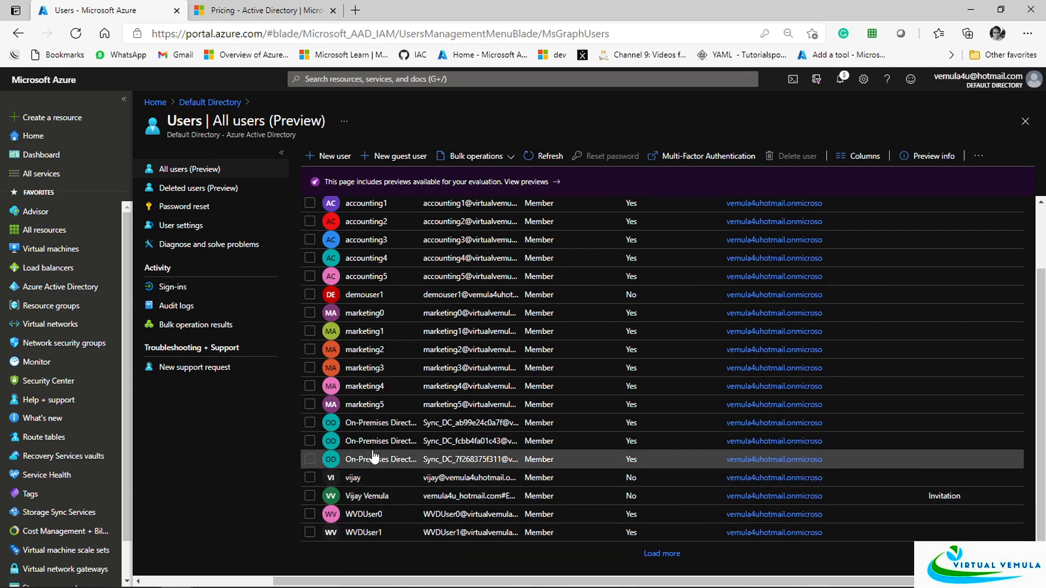
left_click(368, 297)
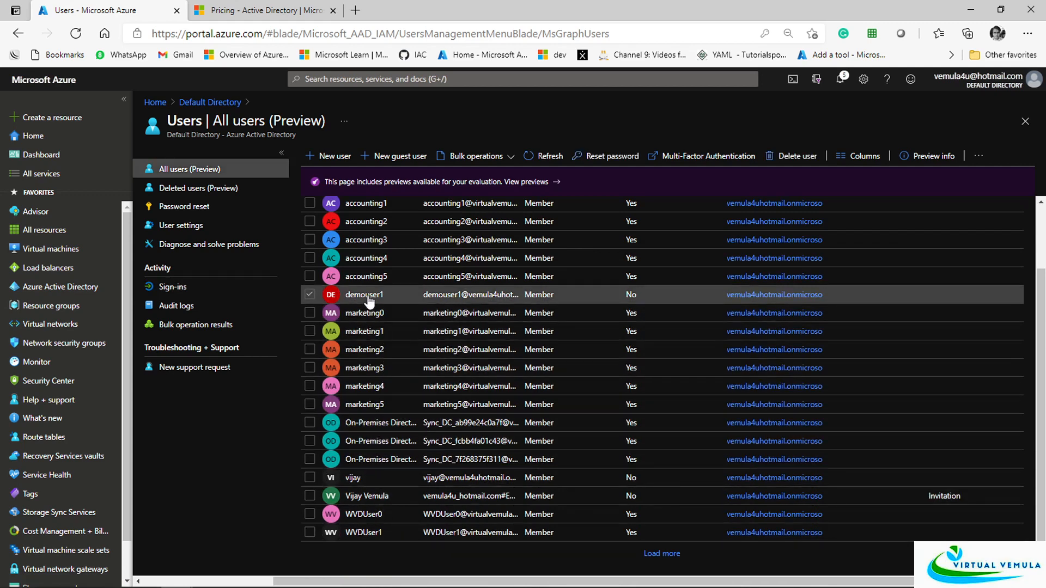
left_click(368, 297)
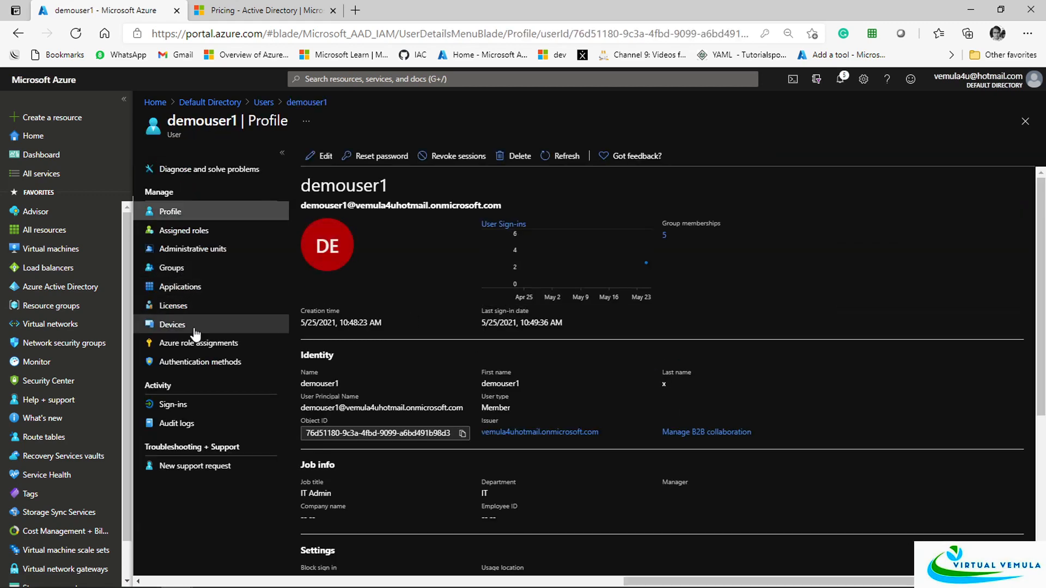
Confirm demouser1's department is IT, copy the name demouser1, and return to All users
scroll(503, 419, "down", 2)
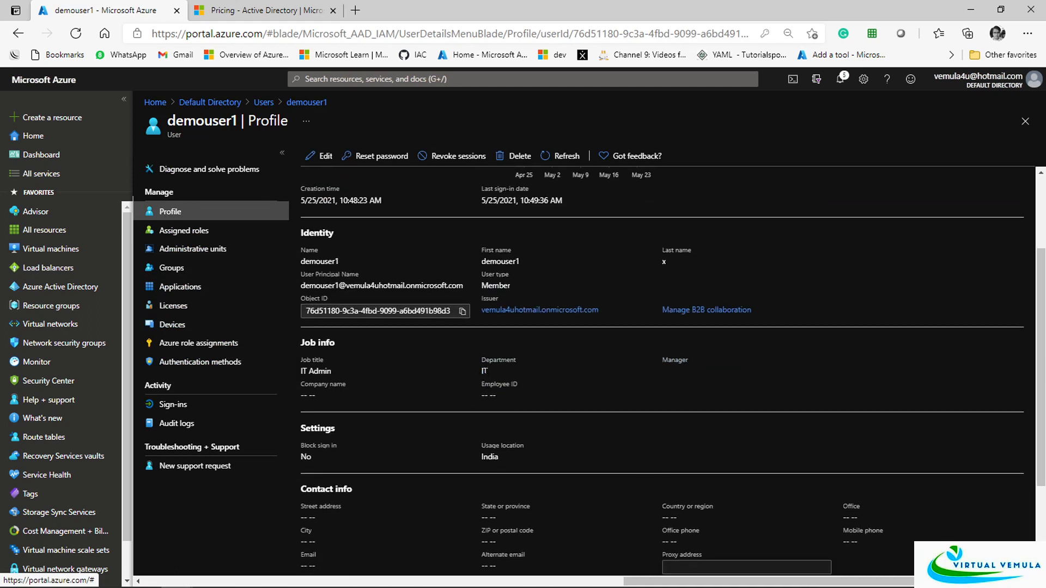
left_click_drag(481, 358, 488, 373)
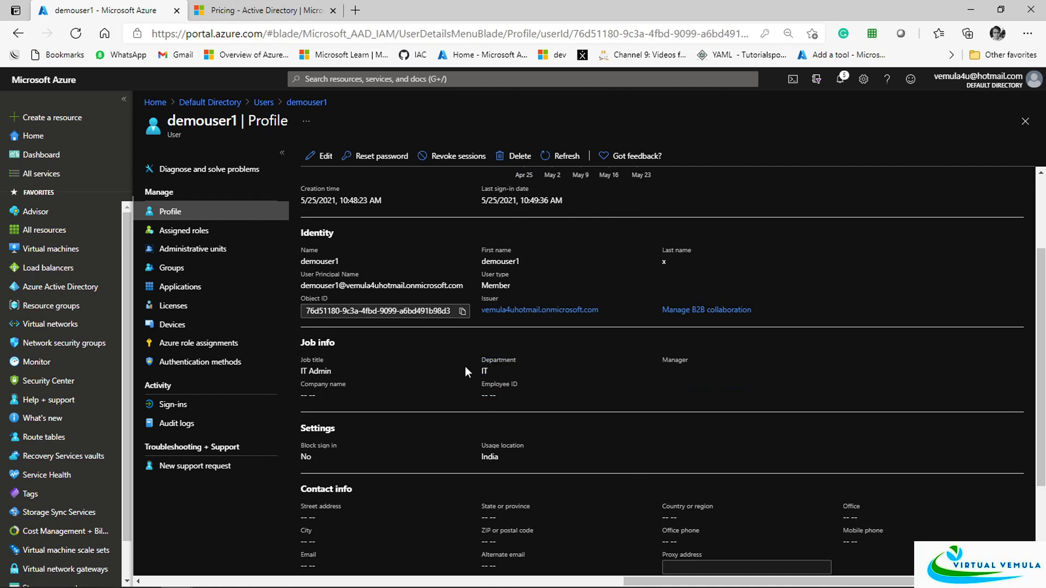
scroll(466, 366, "up", 3)
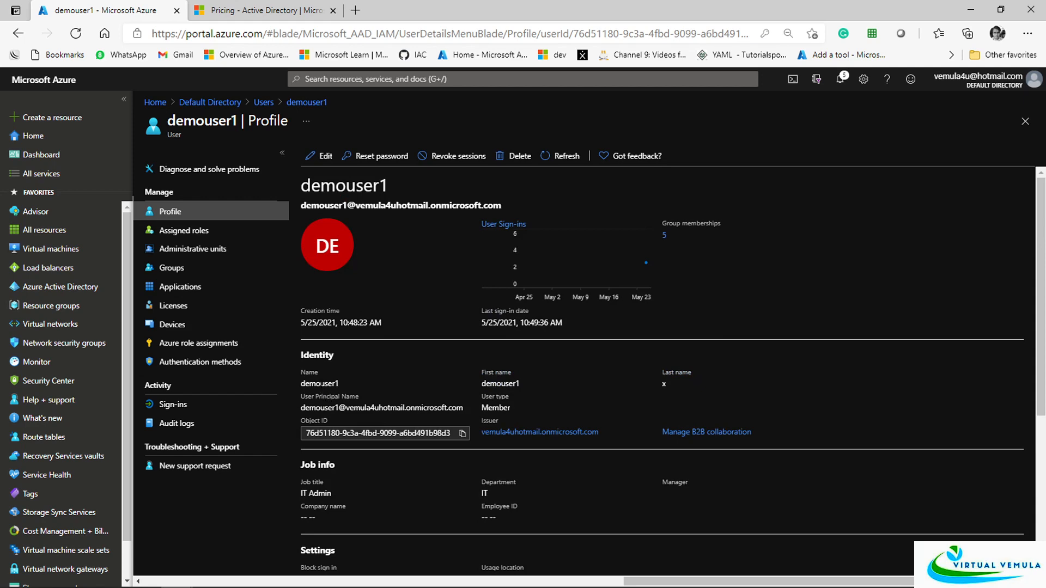
double_click(322, 384)
key("ctrl+c")
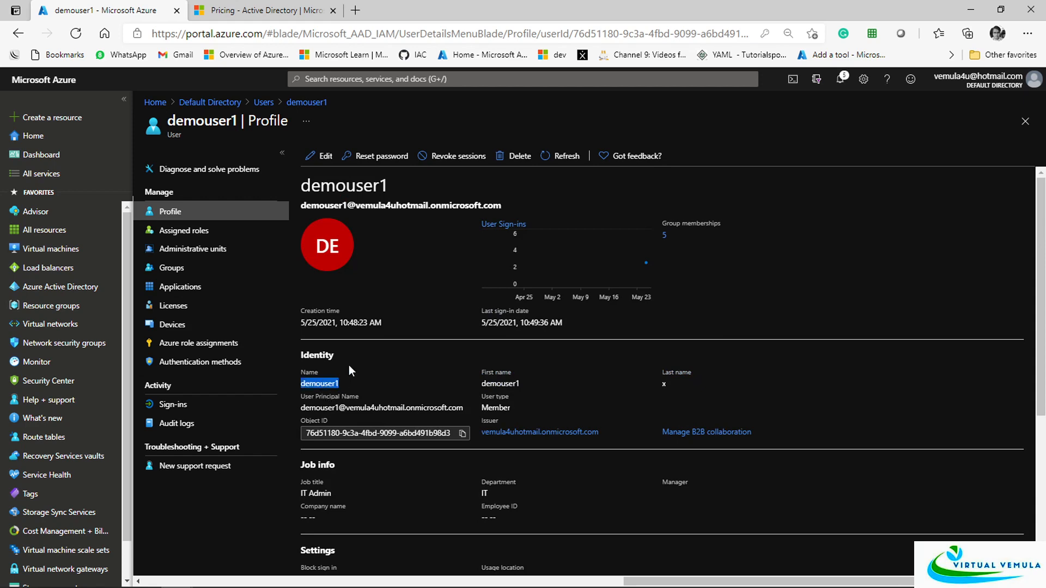
left_click(264, 103)
Start a new user with user name and display name demouser2
left_click(335, 156)
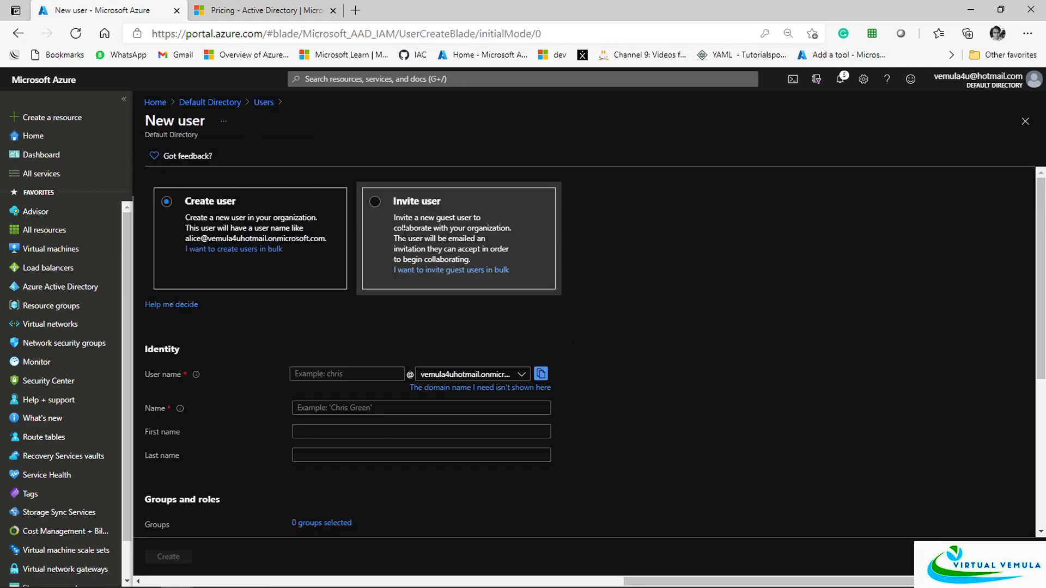
left_click(365, 378)
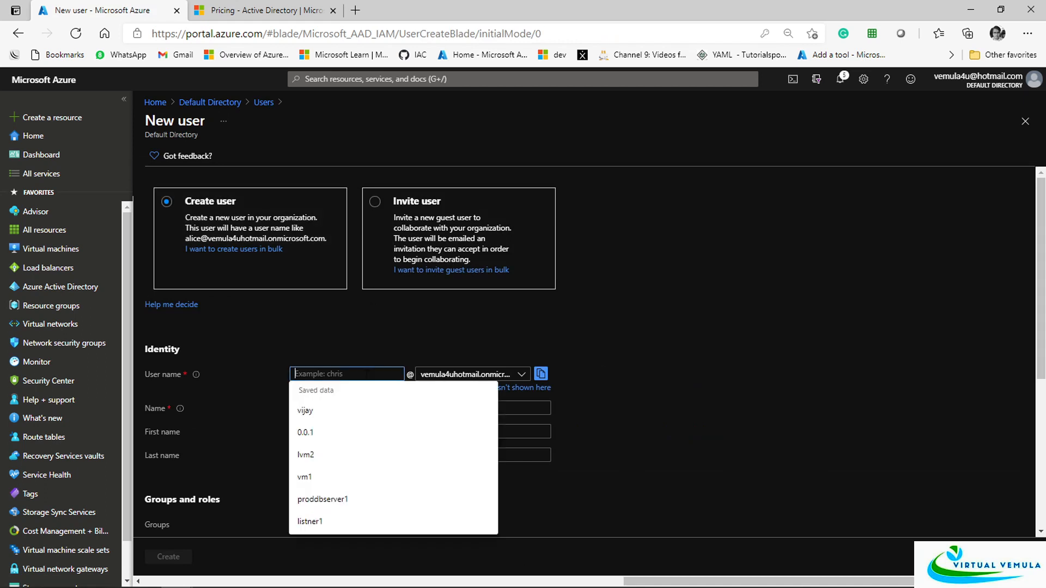
key("ctrl+v")
left_click(669, 404)
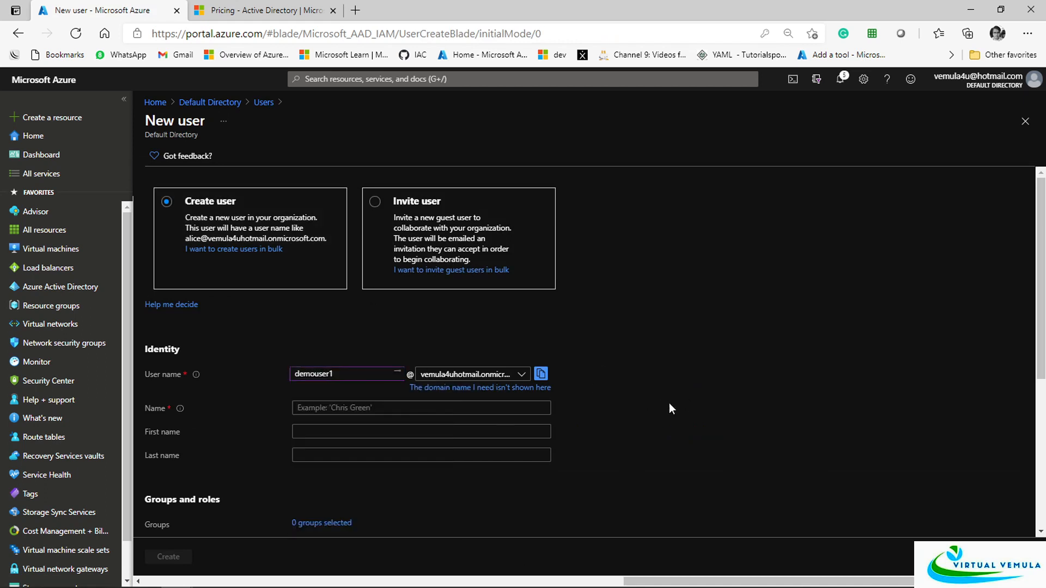
left_click(377, 373)
key("ctrl+a")
key("ctrl+c")
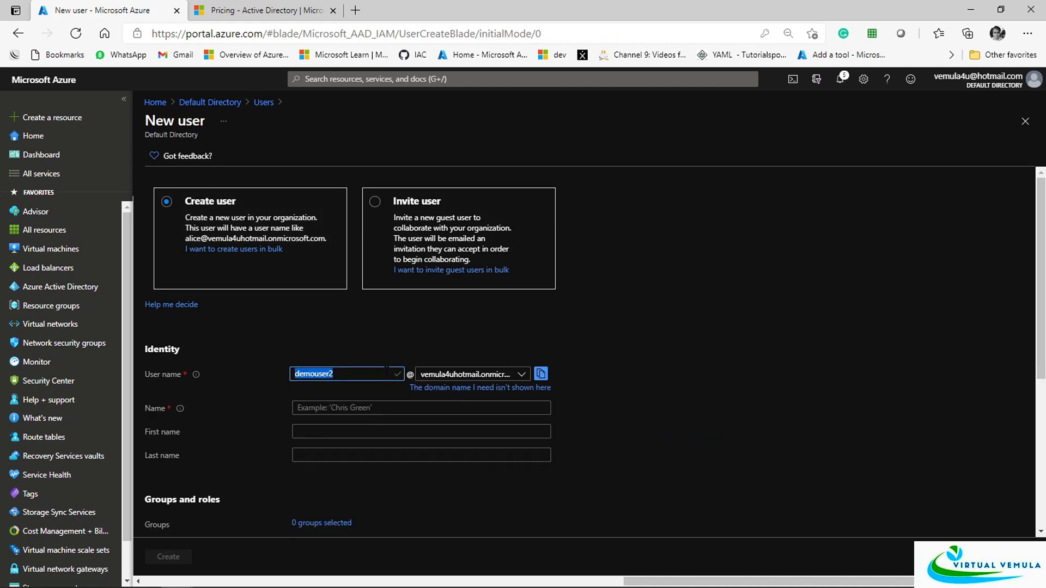
left_click(358, 408)
key("ctrl+v")
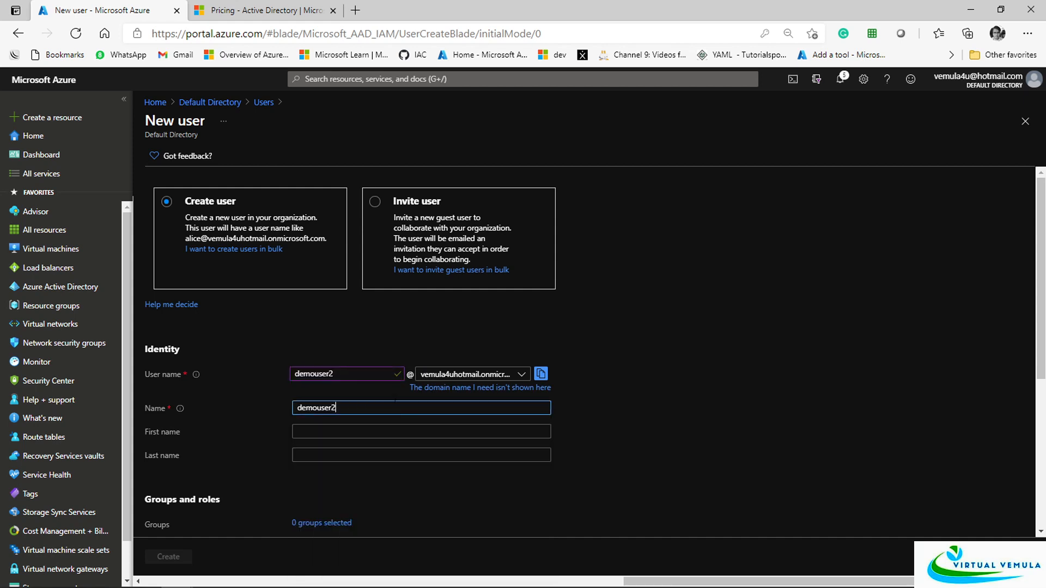
left_click(715, 401)
Enter first name demouser2 and last name x, and check the auto-generated password
scroll(715, 405, "down", 2)
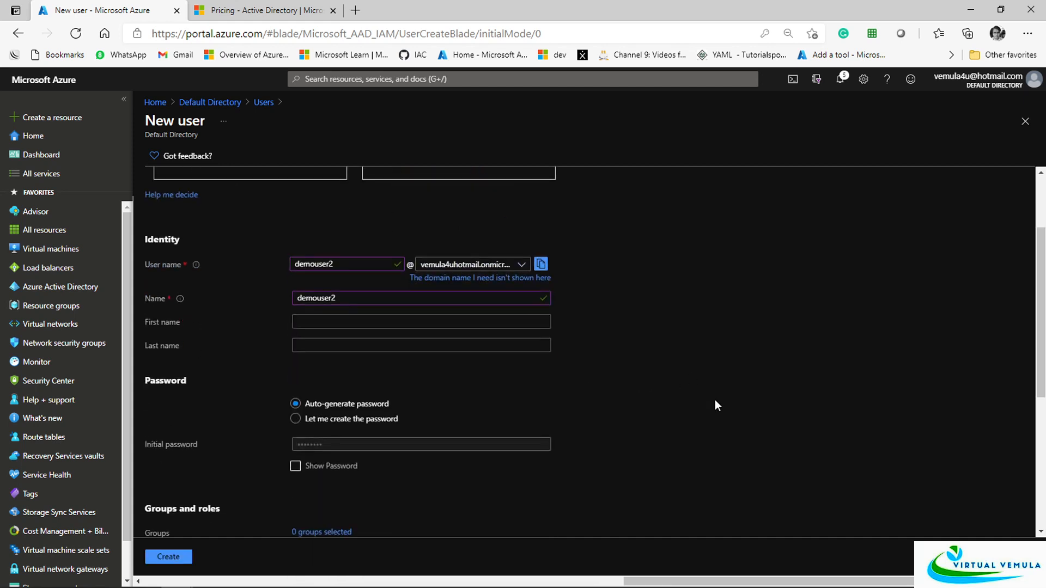
left_click(341, 315)
key("ctrl+v")
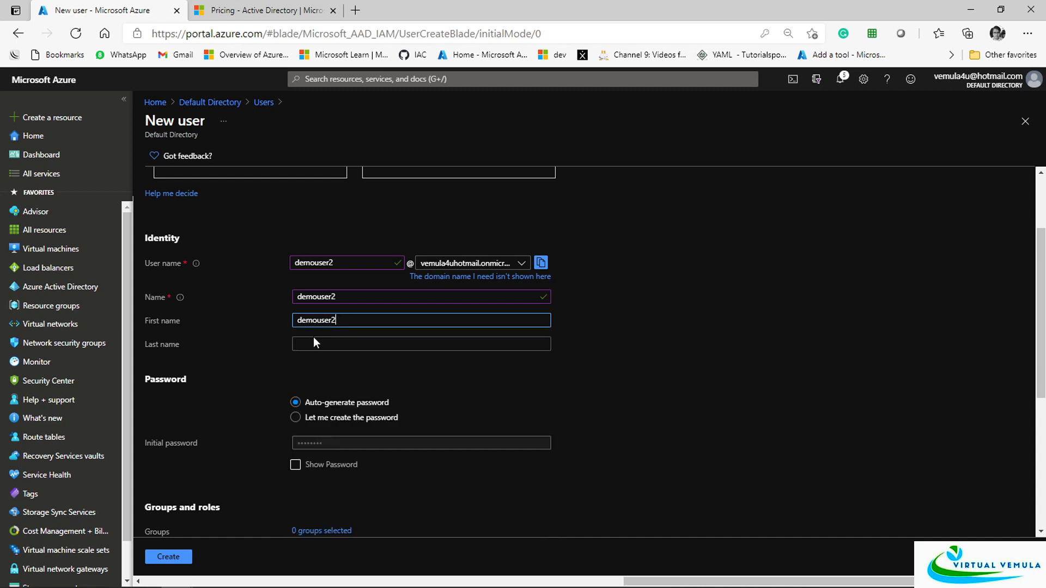
left_click(313, 342)
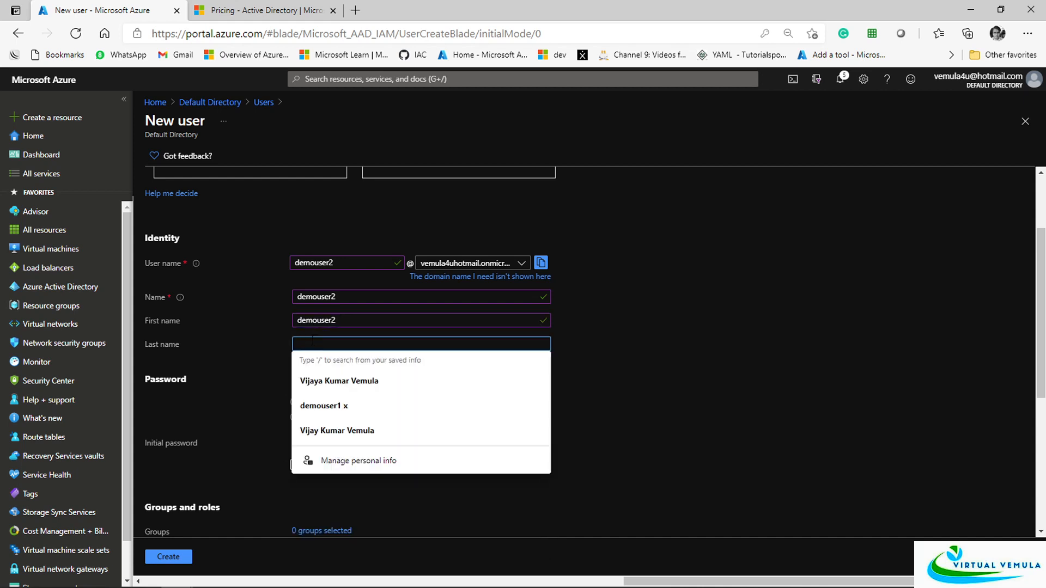
type("x")
left_click(688, 369)
scroll(329, 367, "down", 2)
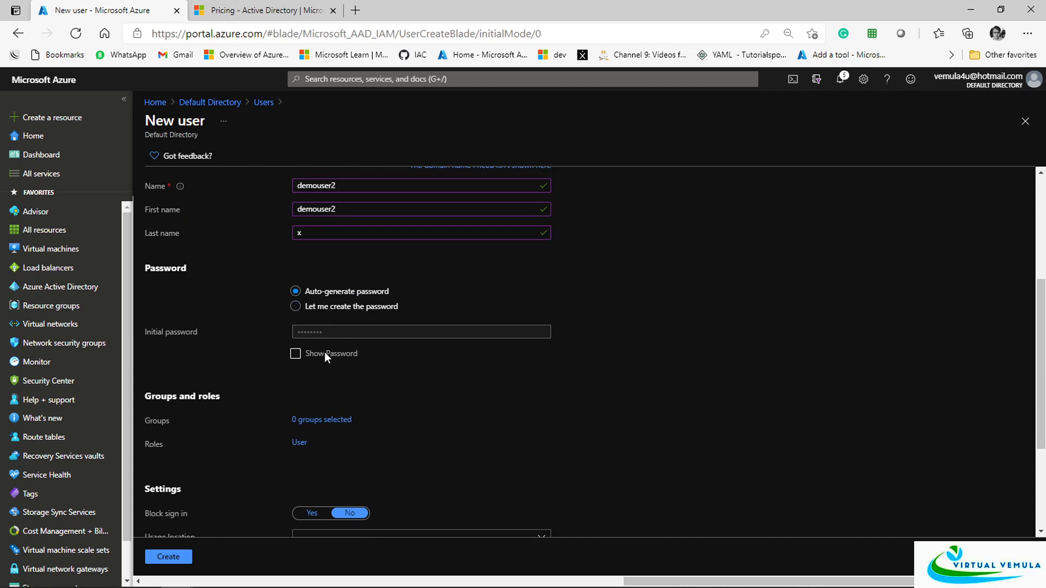
left_click(322, 357)
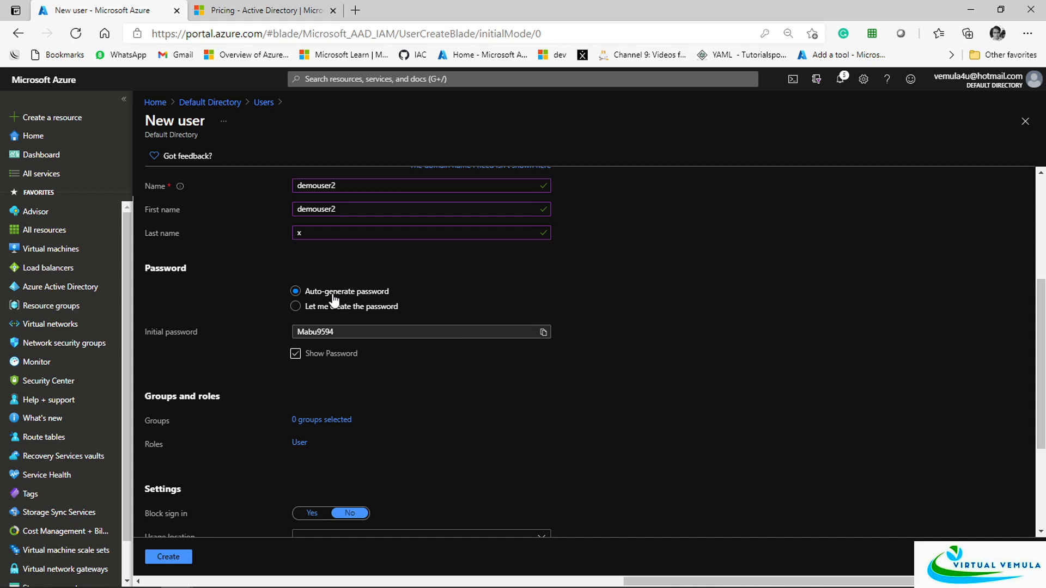
left_click(317, 359)
Set job title IT Admin and department IT, then create the user
scroll(686, 397, "down", 3)
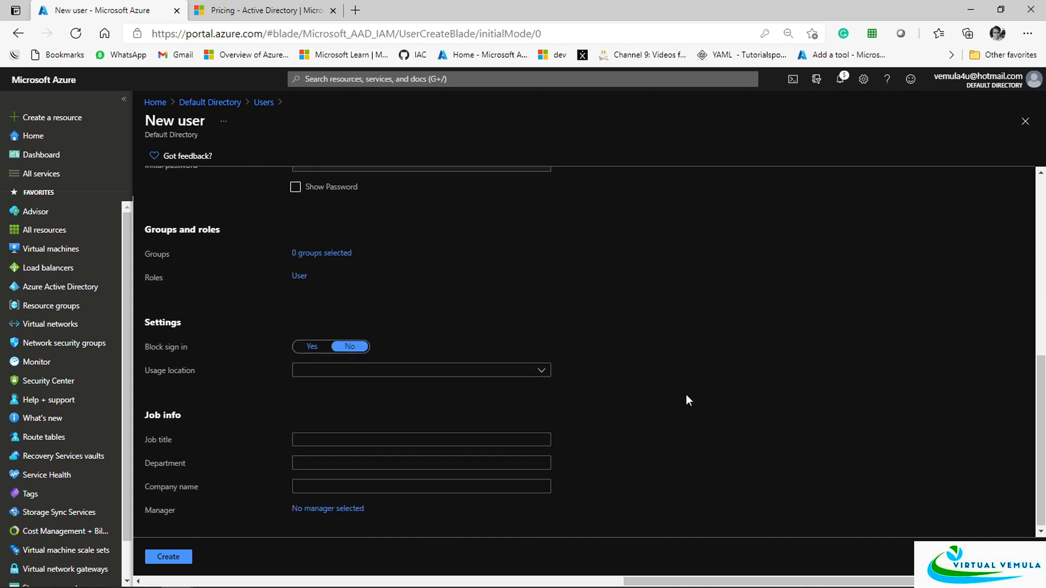
left_click(422, 439)
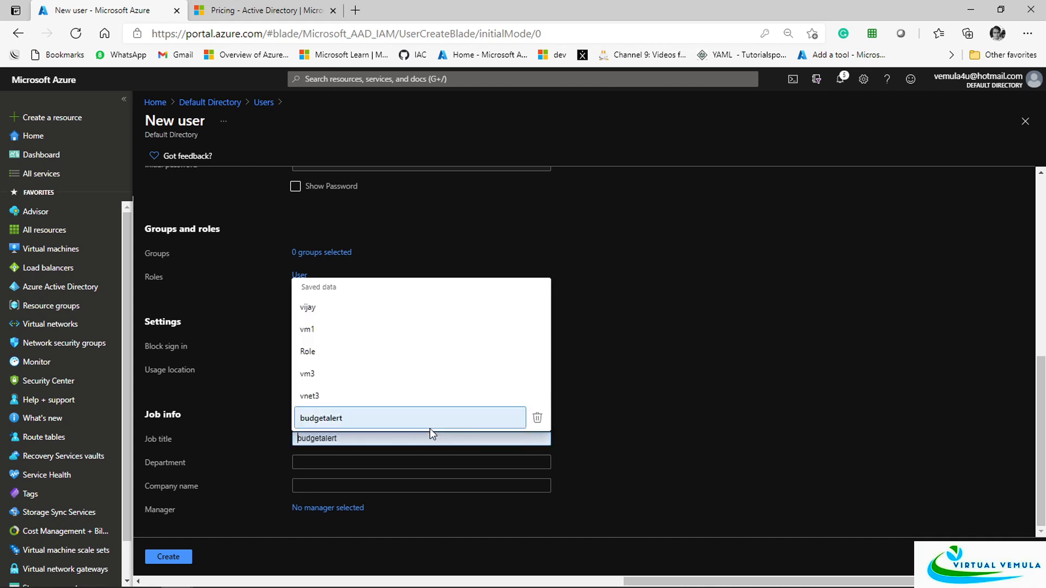
type("IT Admin")
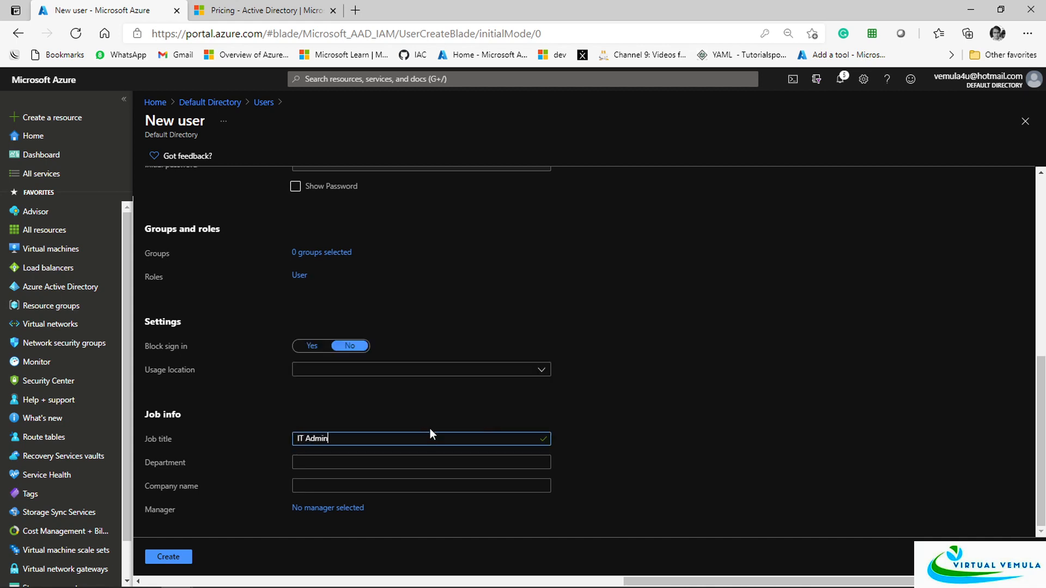
key("Tab")
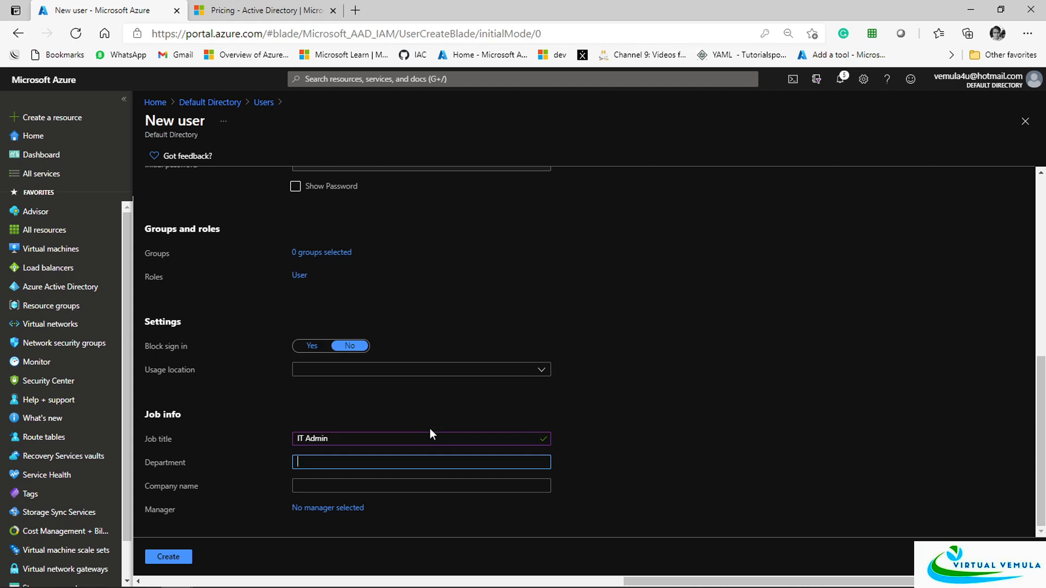
type("IT")
left_click(707, 408)
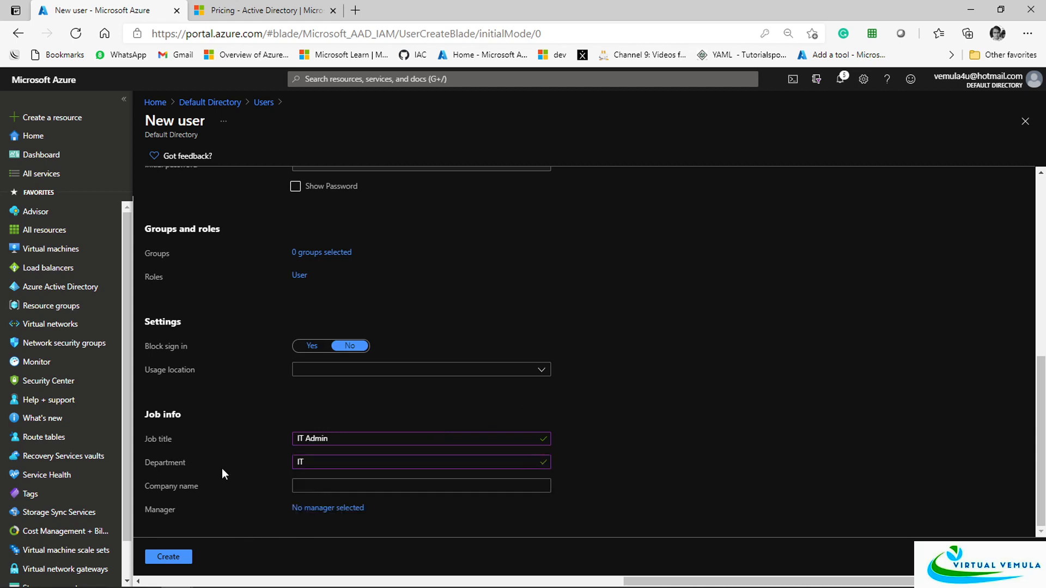
left_click(185, 550)
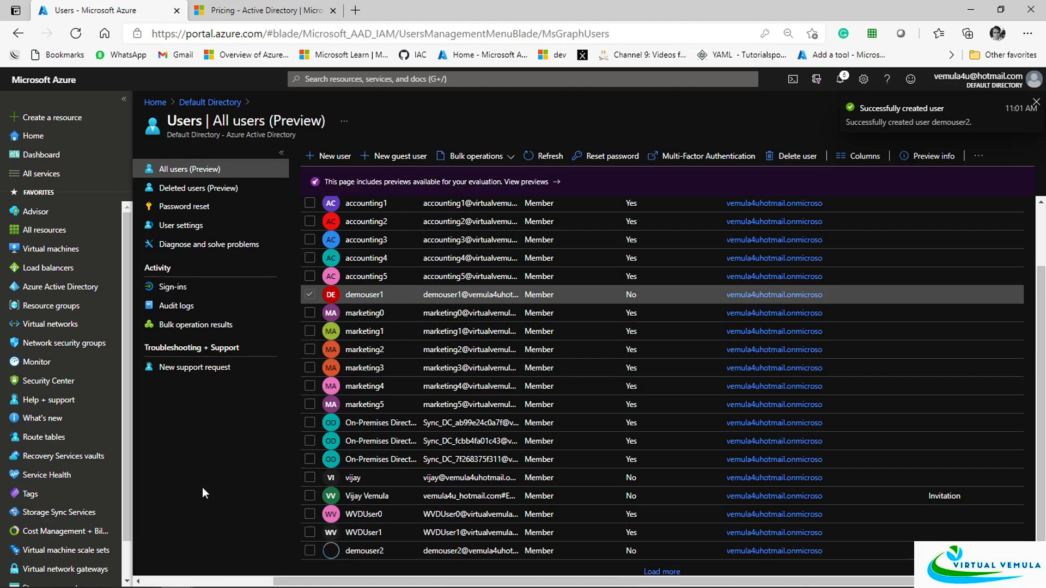
Go to All groups, reload it, and filter the list with 'demo'
left_click(209, 102)
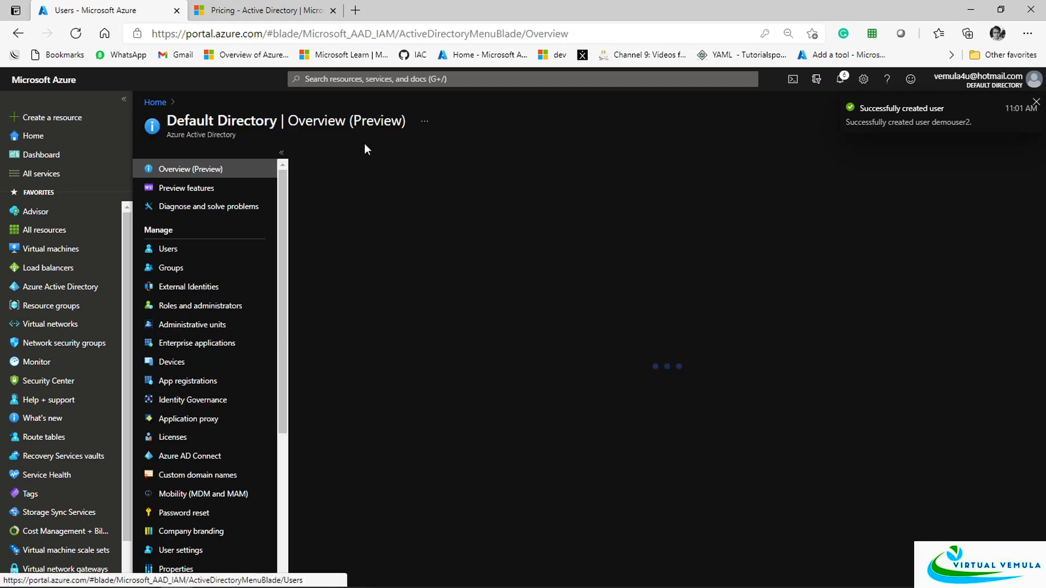
left_click(173, 268)
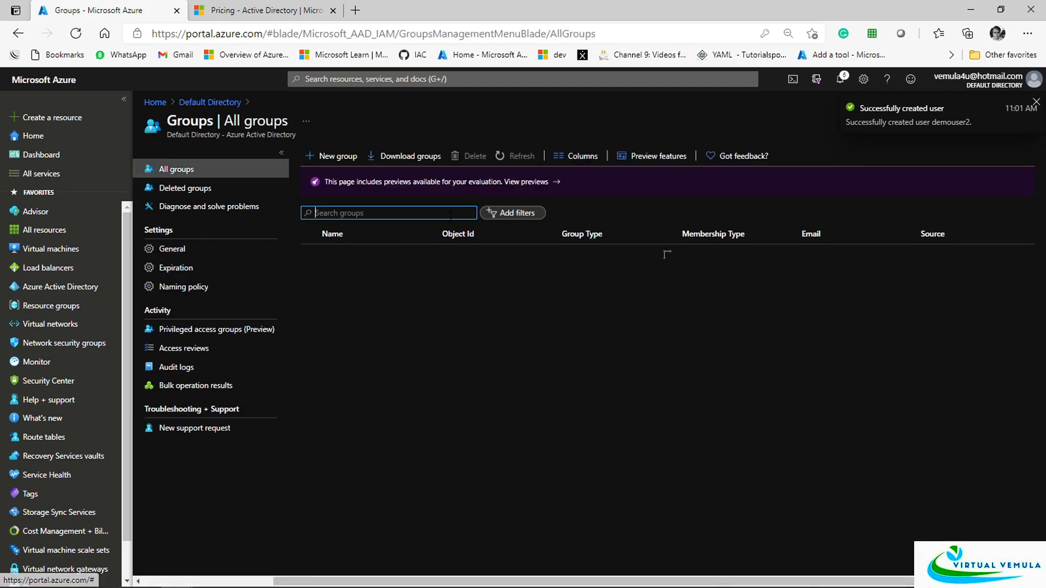
left_click(520, 158)
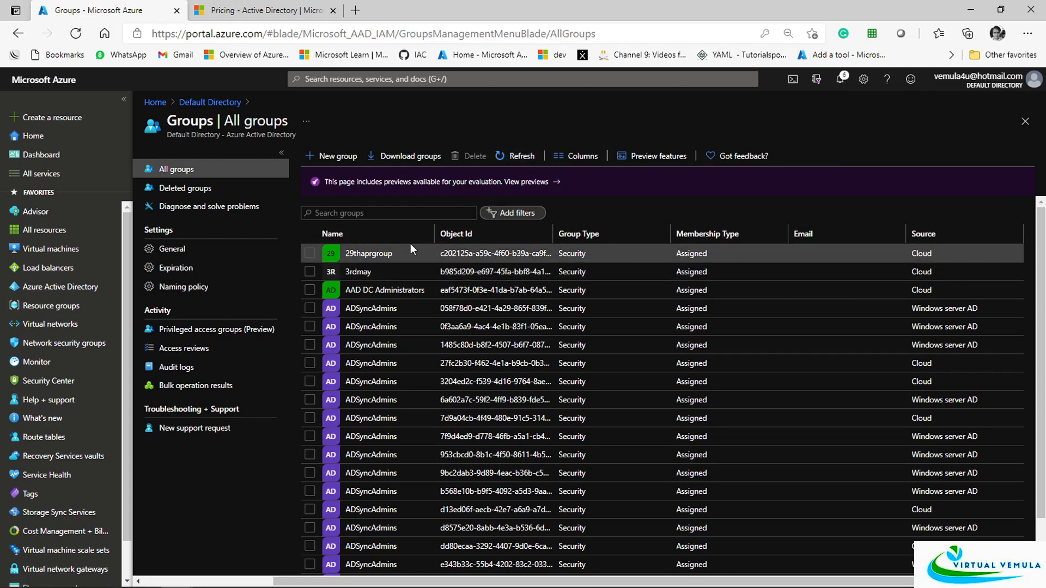
scroll(438, 308, "down", 2)
scroll(436, 305, "up", 2)
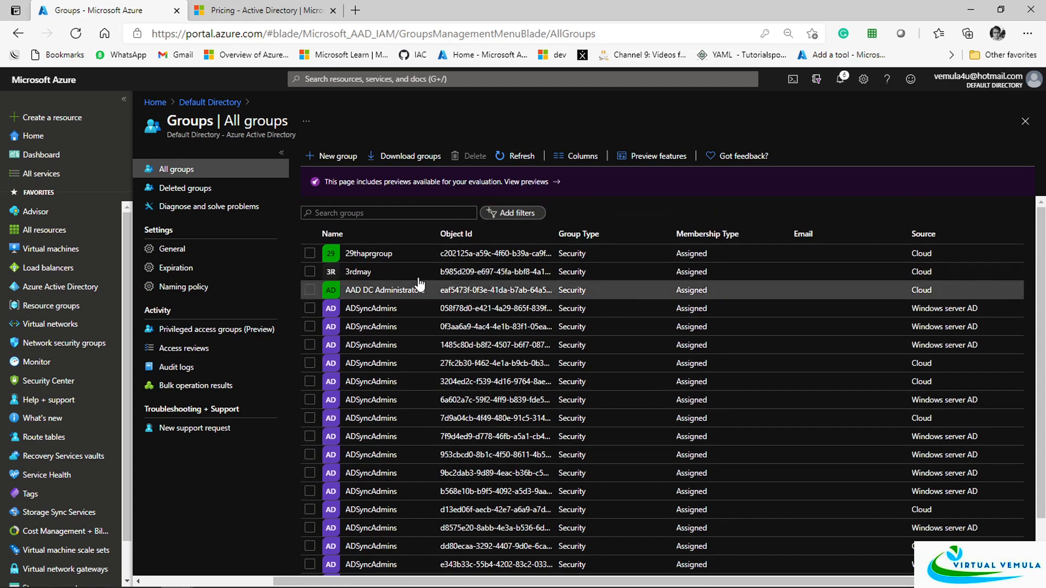
left_click(373, 213)
type("demo")
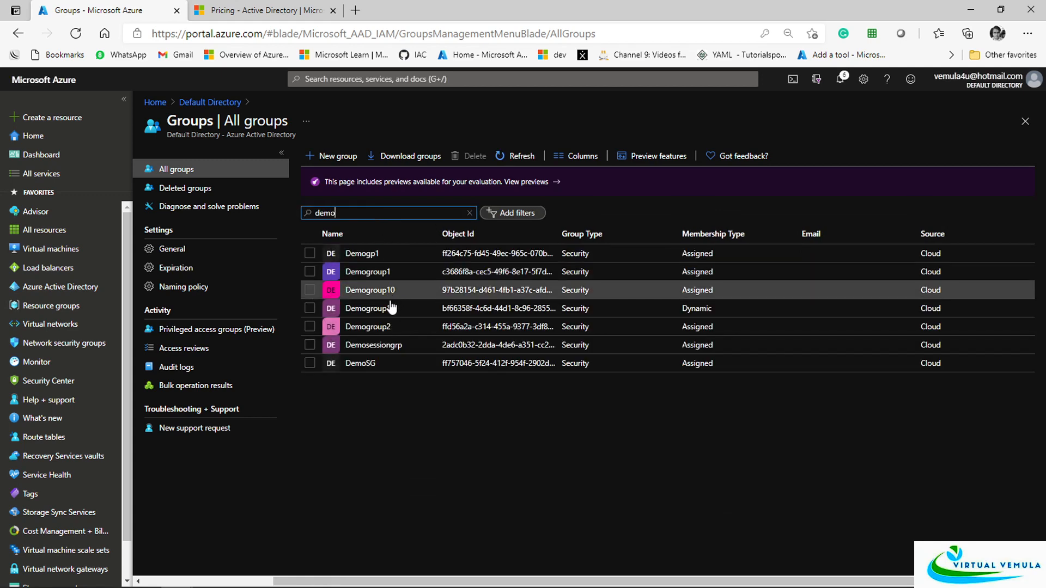
Open Demogroup11's members and refresh until demouser1 appears as the only member
left_click(385, 309)
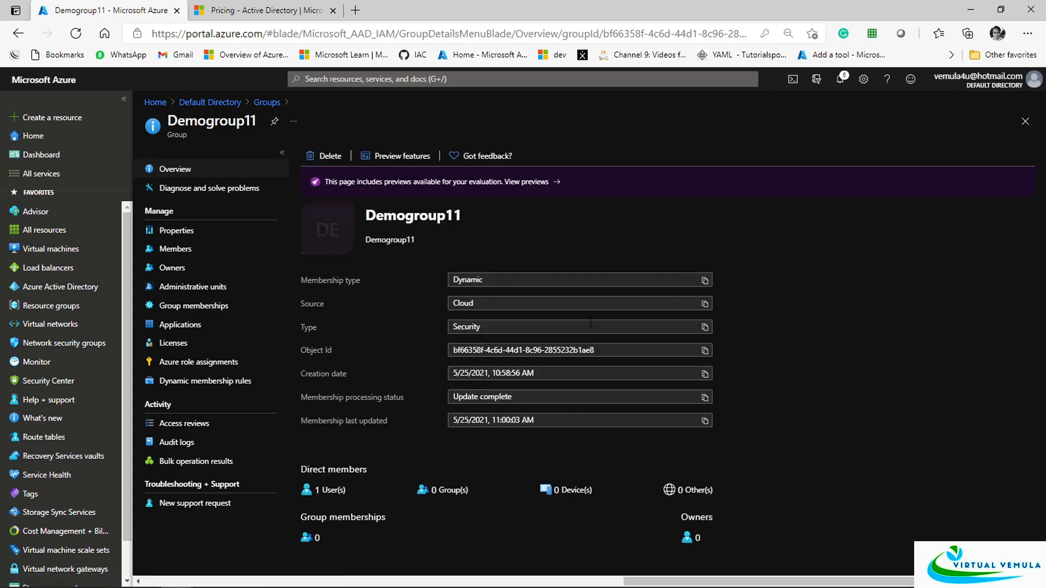
left_click(176, 249)
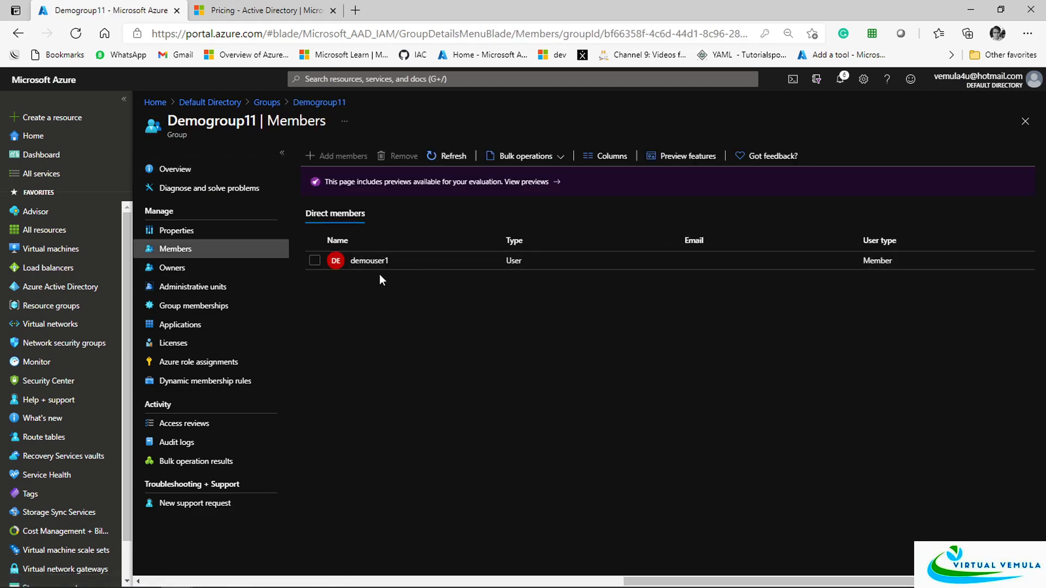
left_click(440, 156)
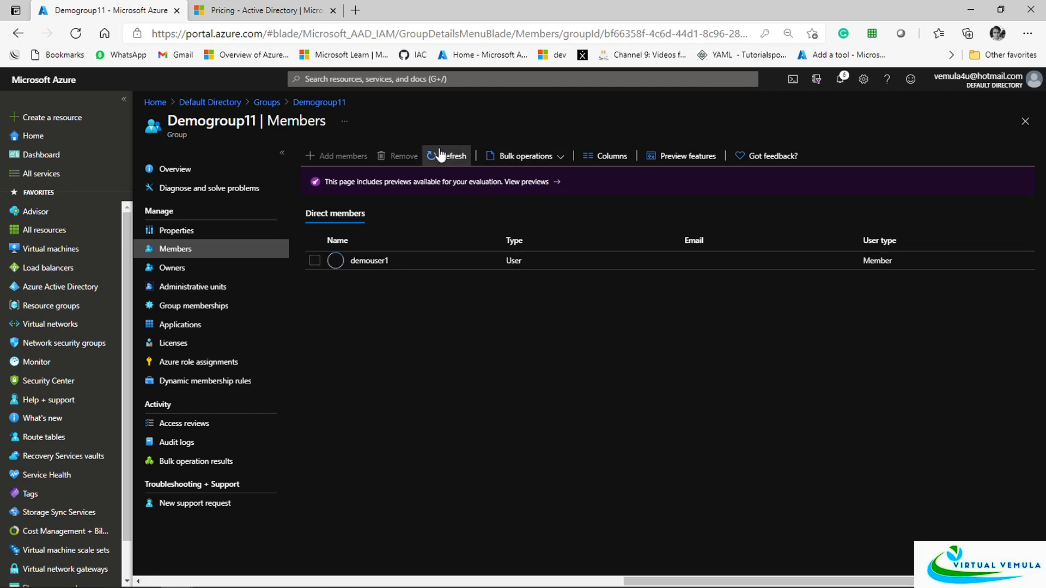
left_click(440, 156)
left_click(441, 156)
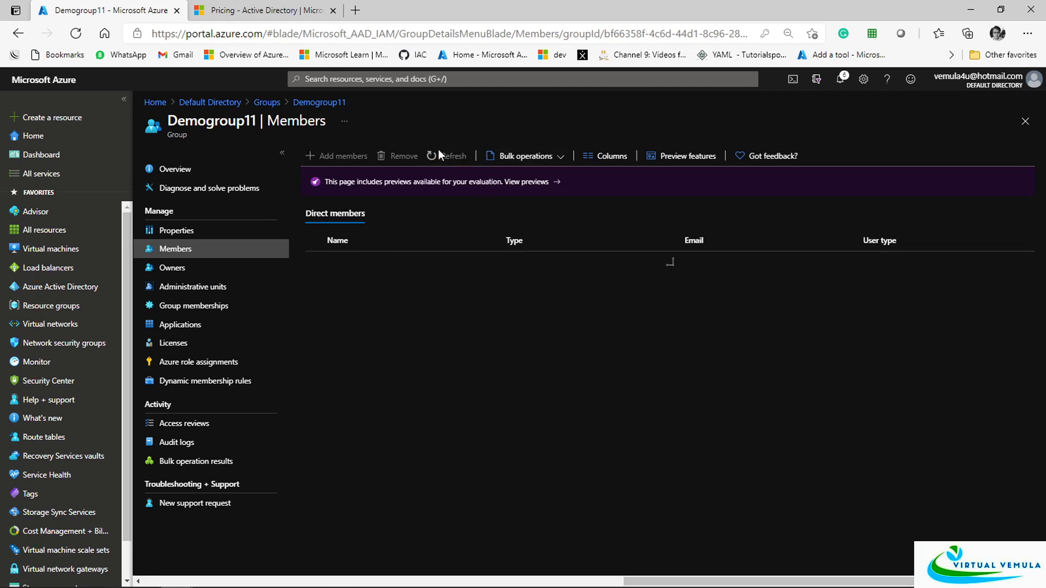
left_click(440, 156)
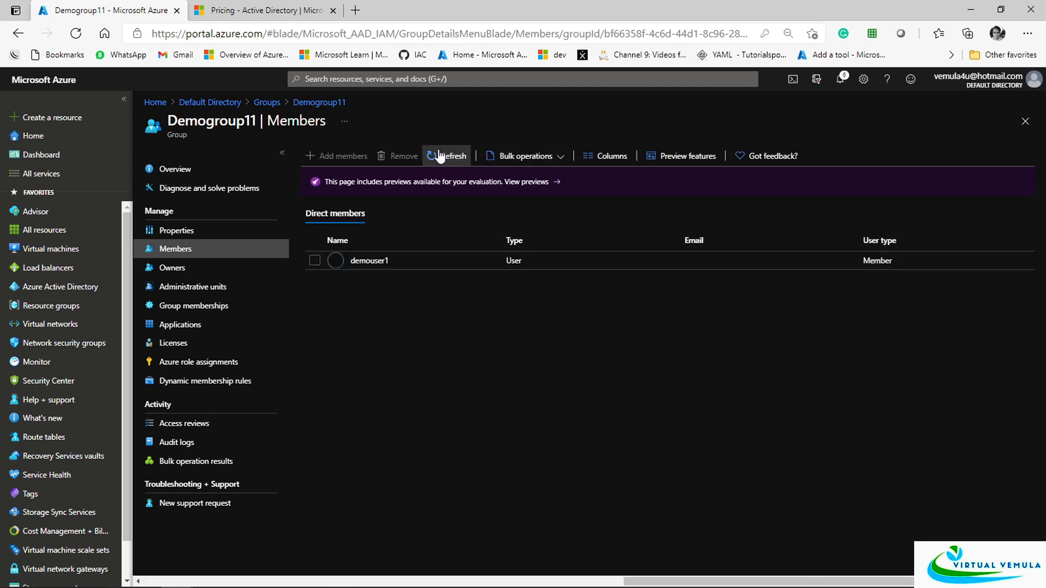
left_click(441, 156)
left_click(440, 156)
left_click(440, 156)
left_click(441, 156)
Open the Groups blade of demouser1's profile from All users
left_click(271, 103)
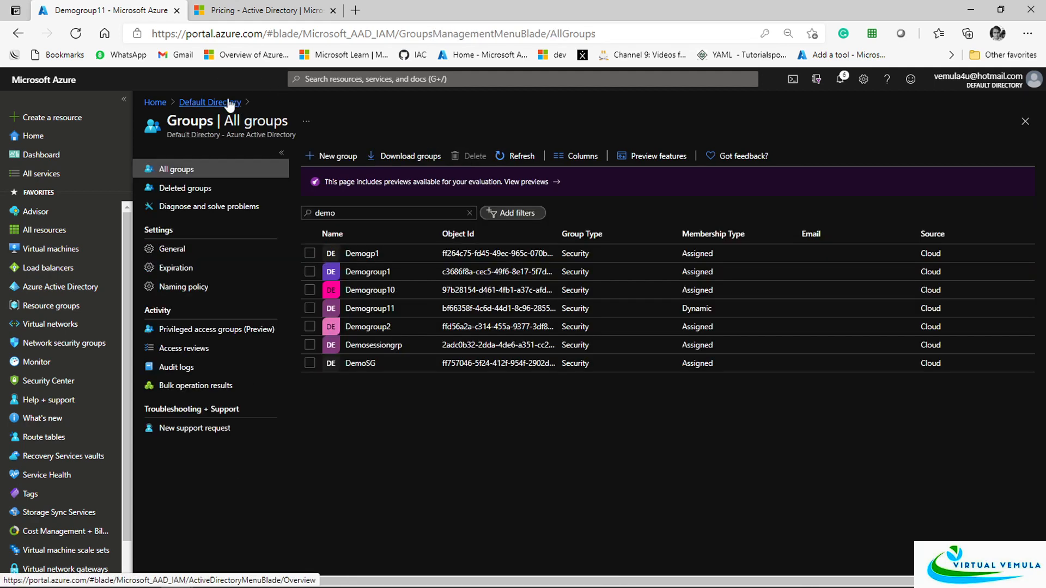
left_click(214, 102)
left_click(167, 249)
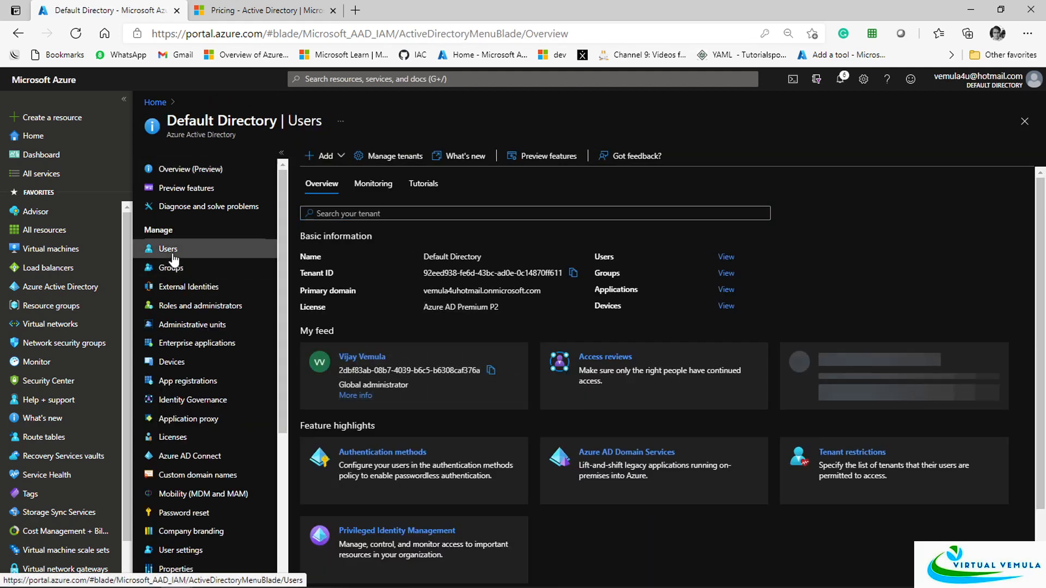
scroll(380, 330, "down", 2)
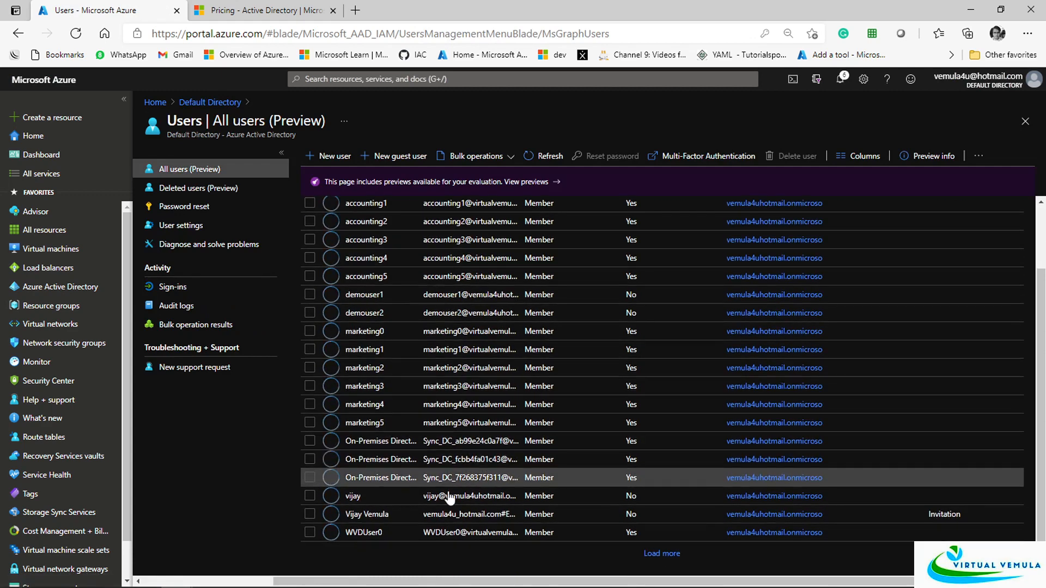
left_click(353, 296)
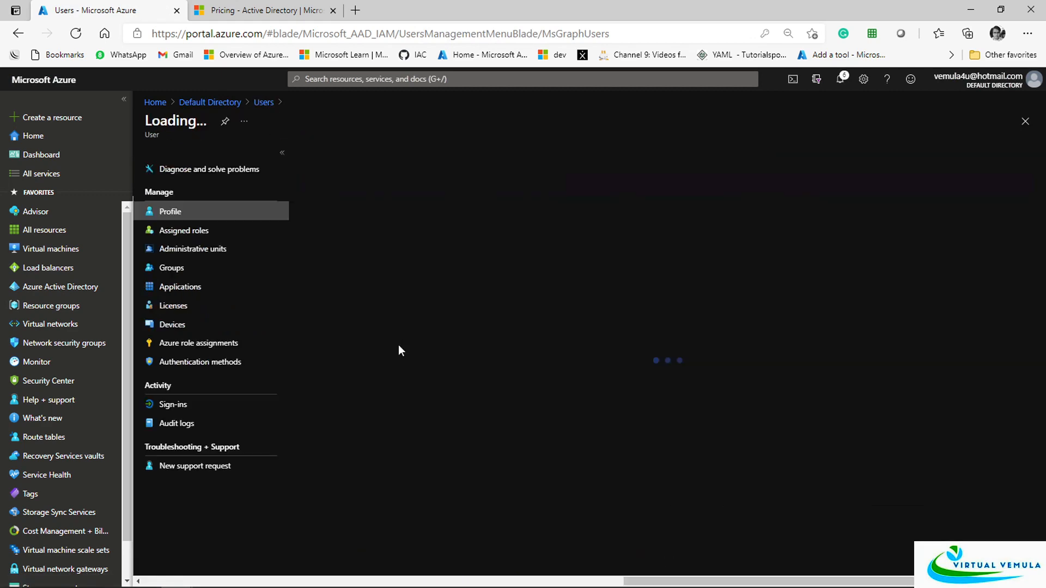
left_click(172, 269)
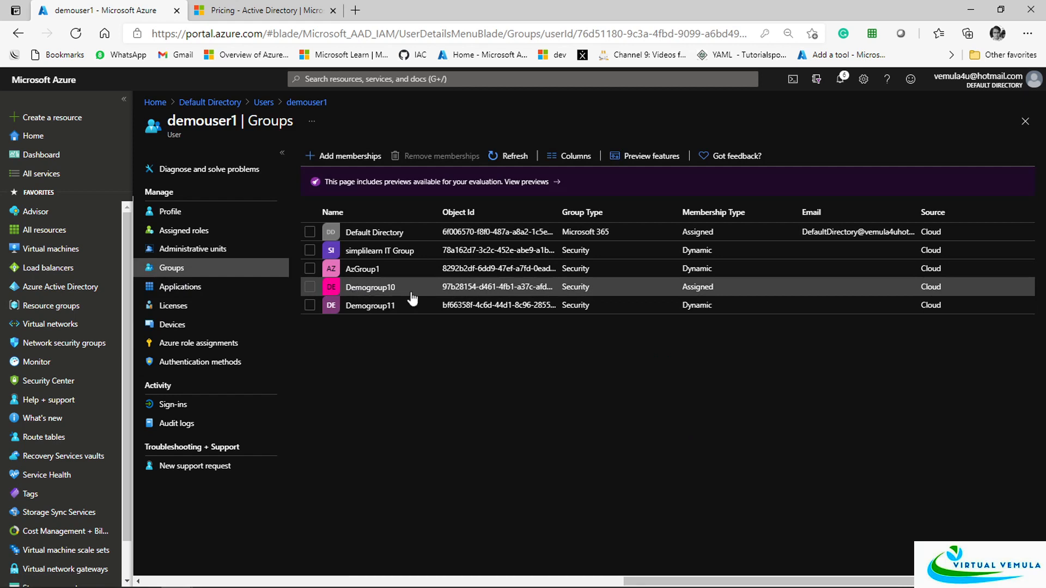
Review demouser1's memberships in Demogroup10, simplilearn IT Group and the Default Directory group
left_click_drag(397, 288, 344, 272)
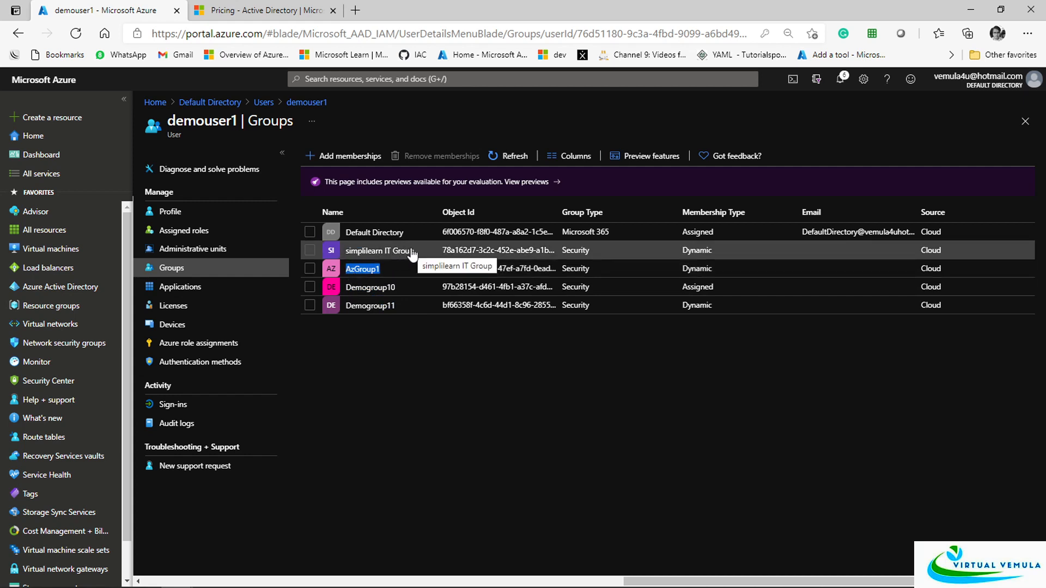
left_click_drag(412, 253, 342, 253)
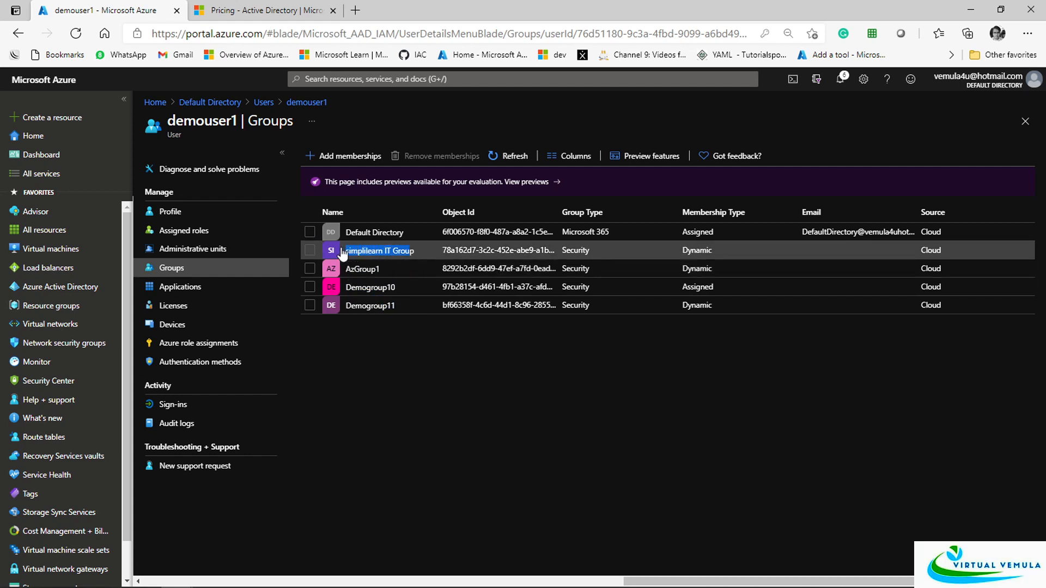
left_click_drag(408, 234, 356, 240)
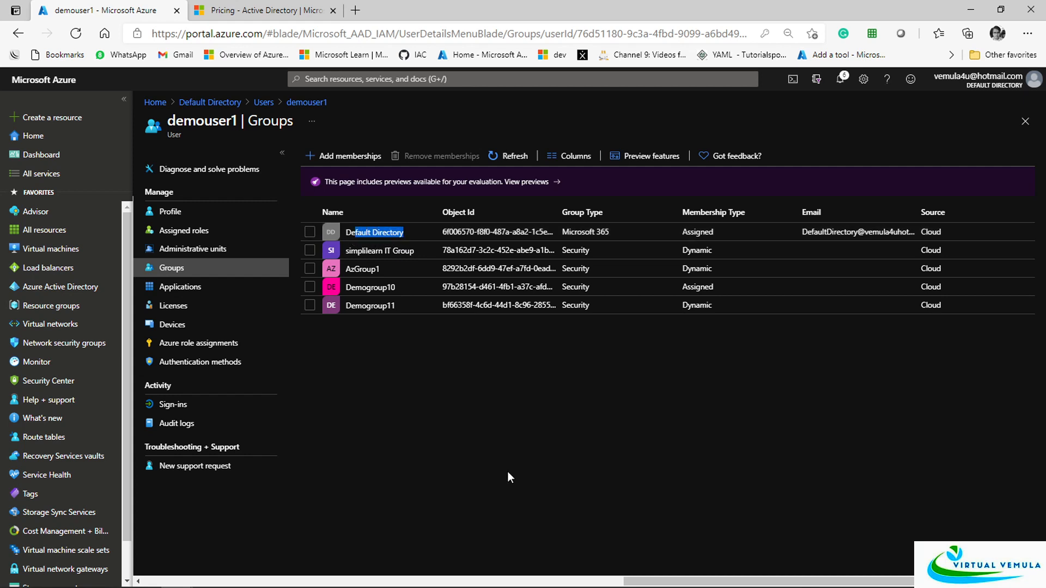
left_click(508, 472)
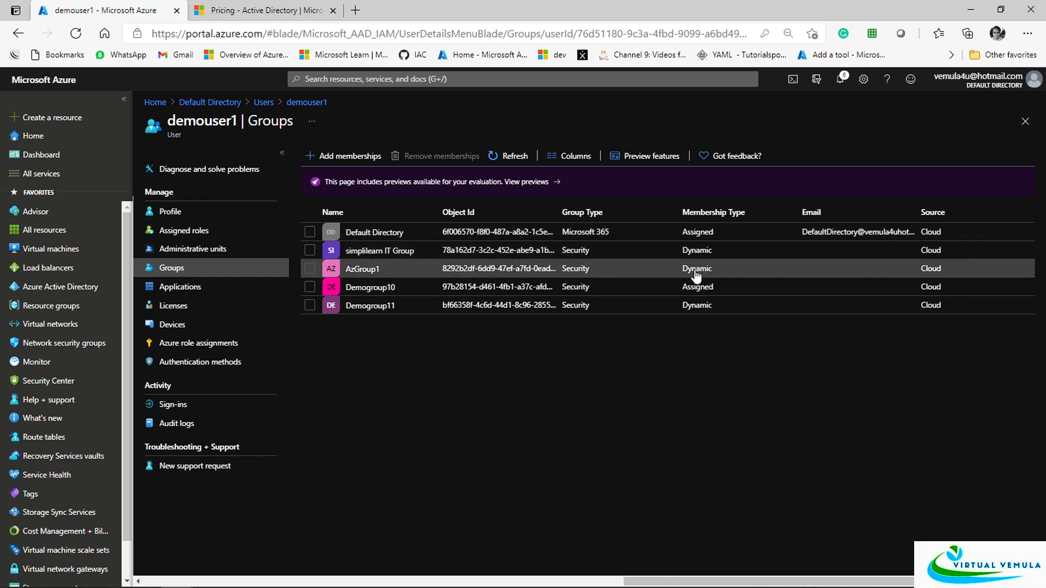
Inspect AzGroup1's department equals IT rule, then return to the Default Directory overview
left_click(385, 275)
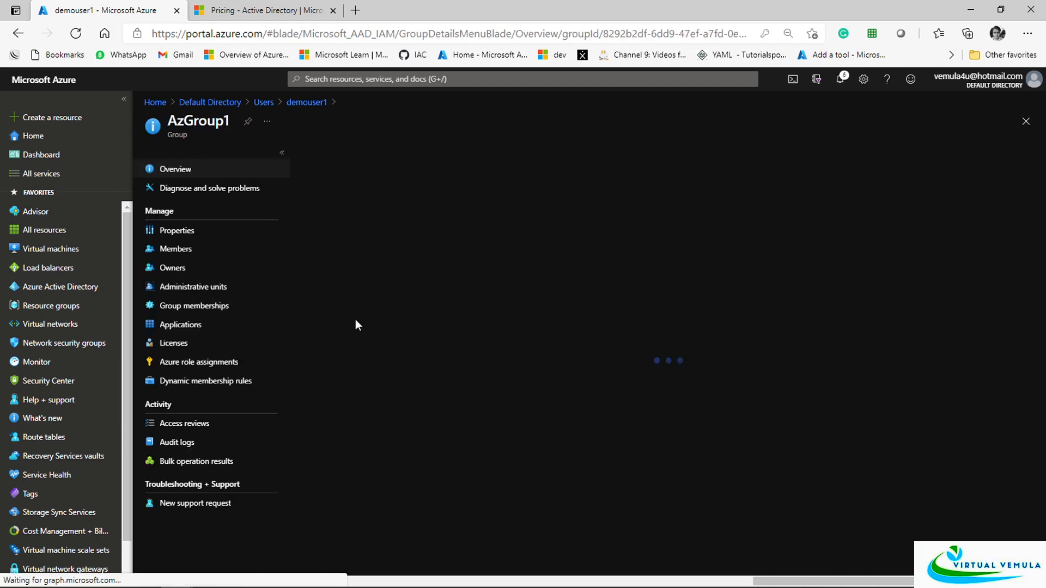
left_click(202, 382)
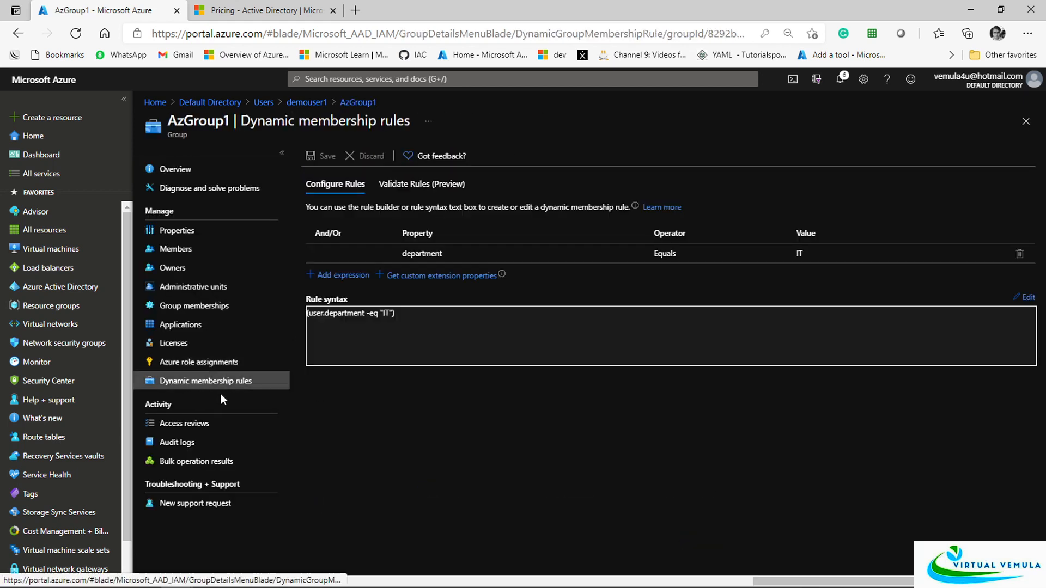
left_click_drag(403, 314, 305, 310)
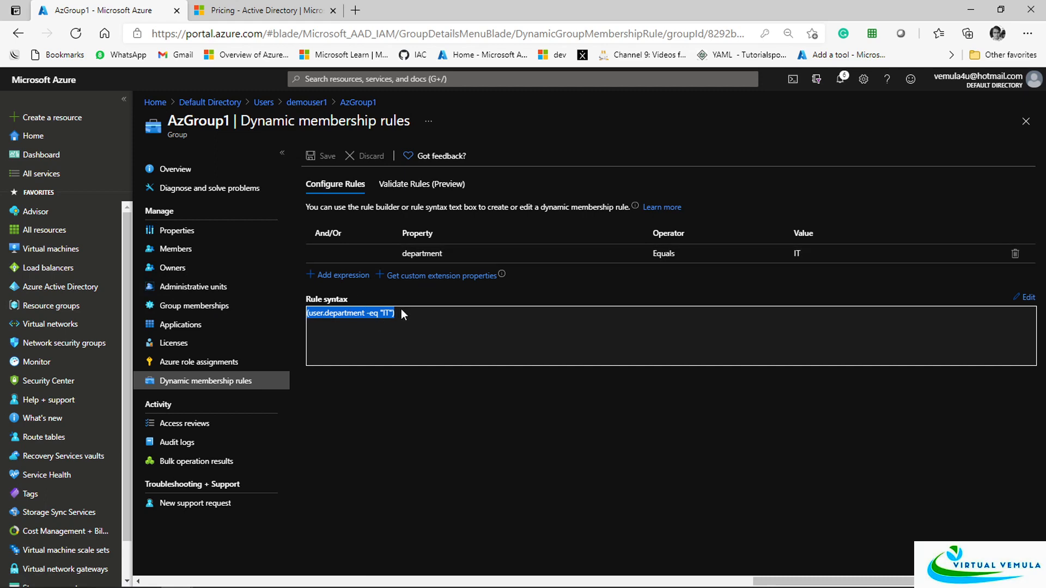
left_click(275, 109)
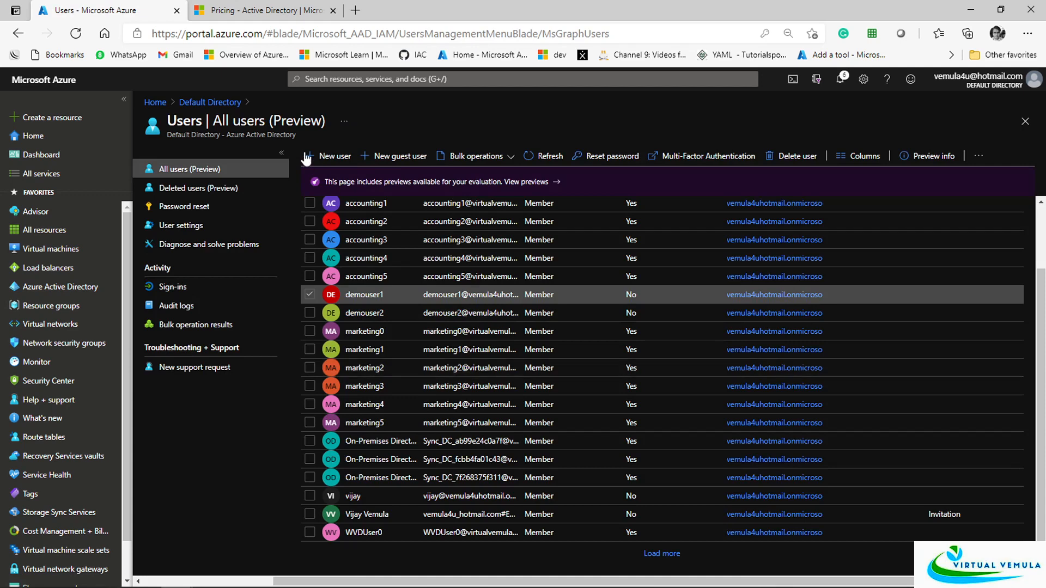
left_click(229, 103)
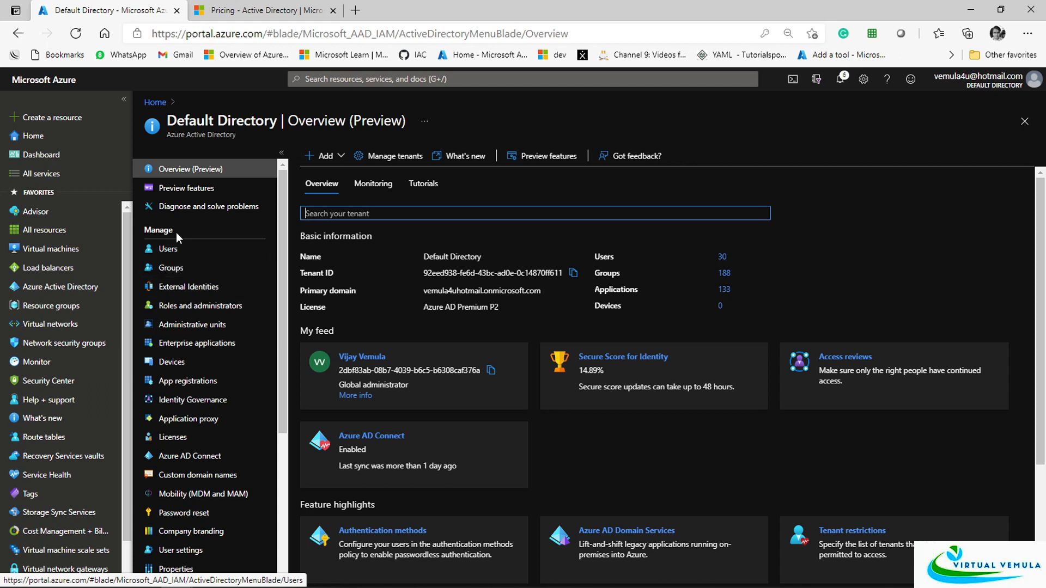
left_click(185, 173)
left_click_drag(424, 309, 486, 316)
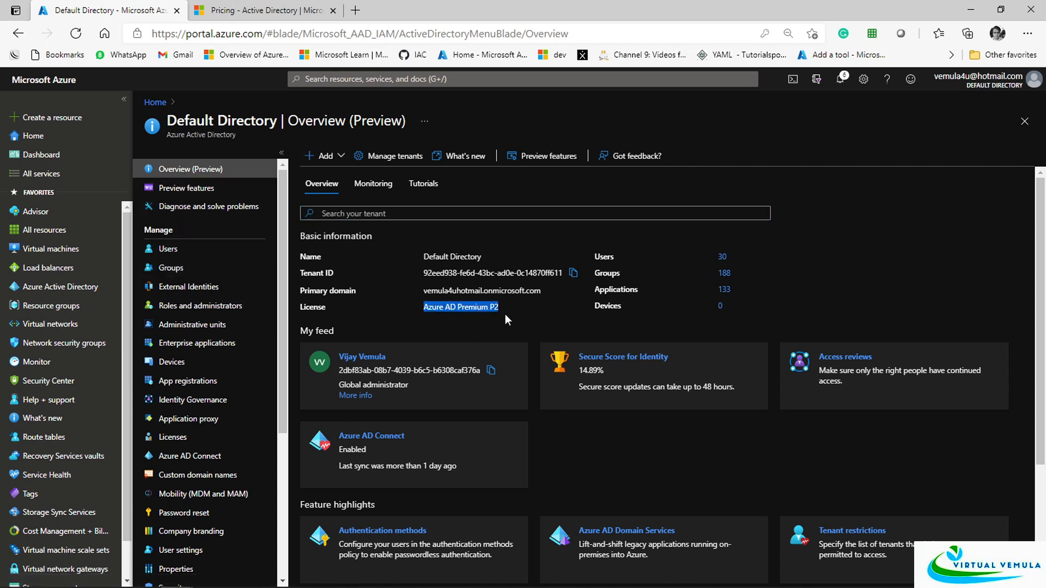
left_click(172, 268)
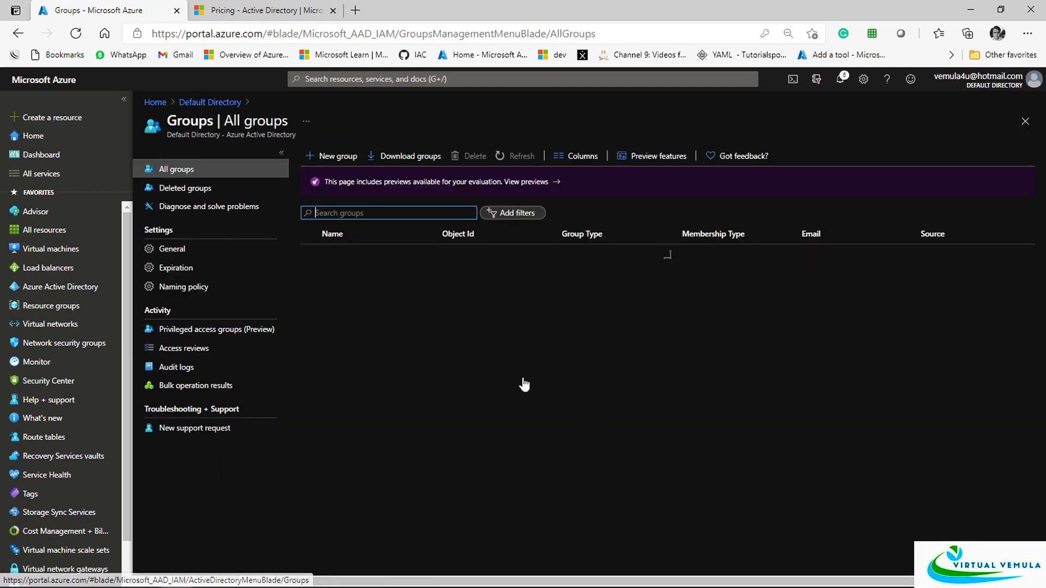
left_click(338, 157)
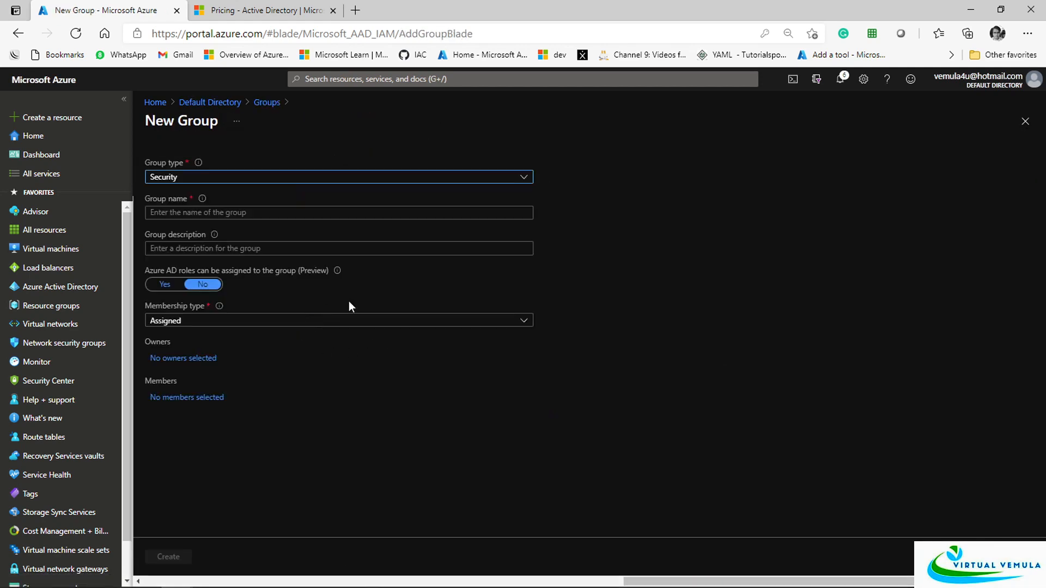
left_click(252, 325)
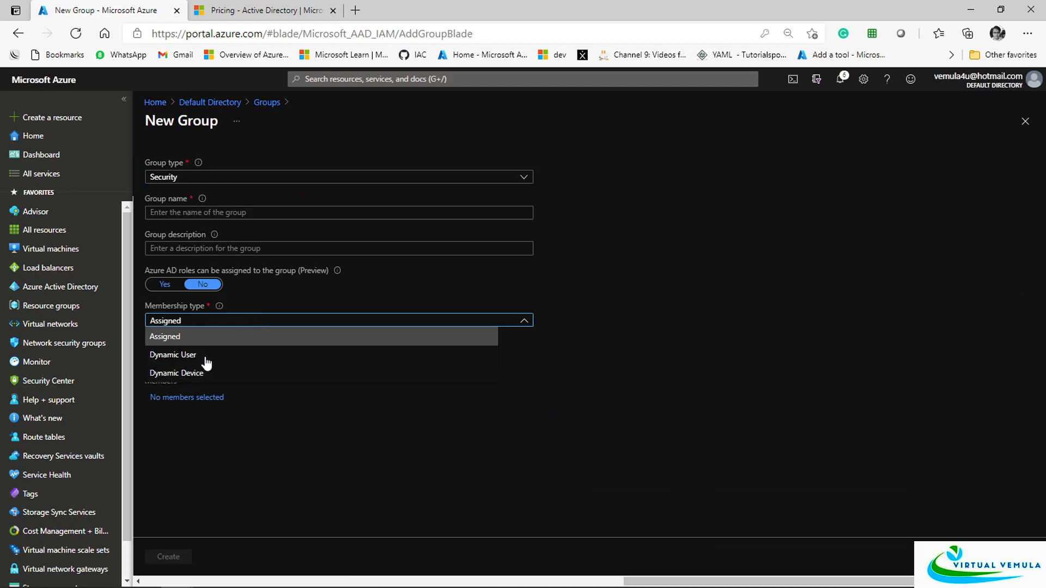
left_click(1027, 130)
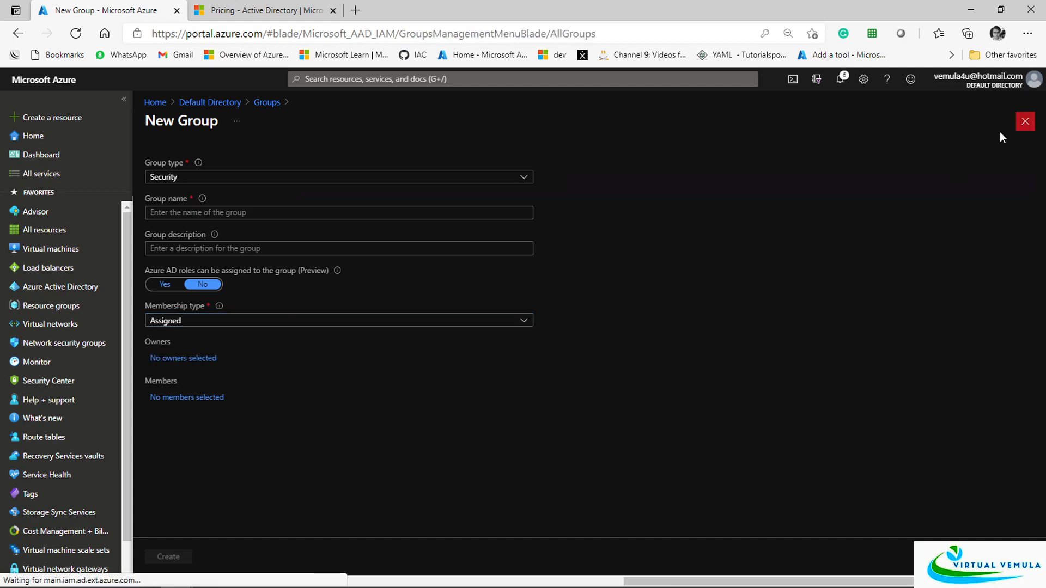
left_click(235, 103)
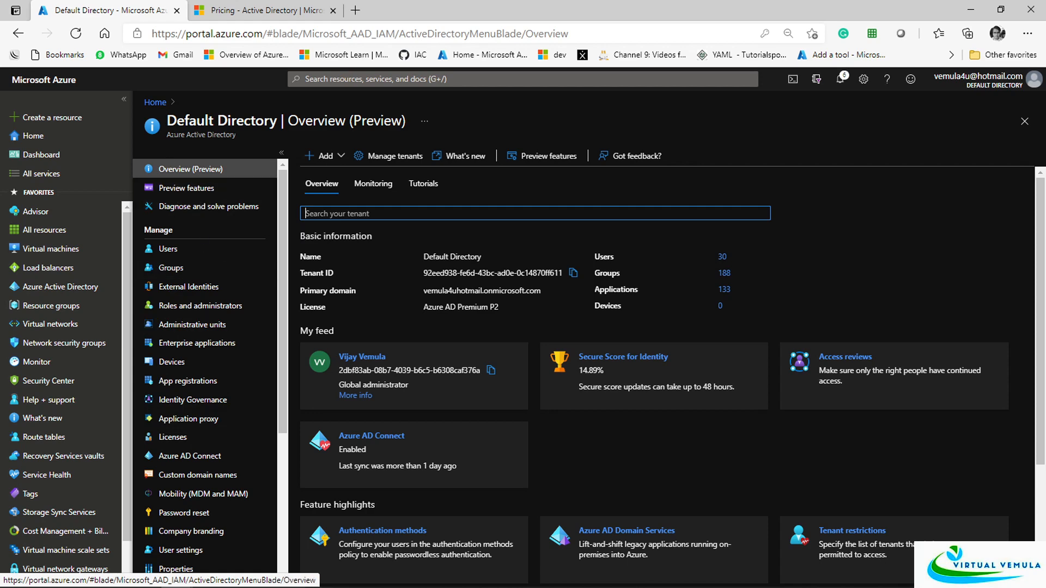
Review all license products and the Azure AD Premium P2 free trial details
left_click_drag(183, 121, 243, 120)
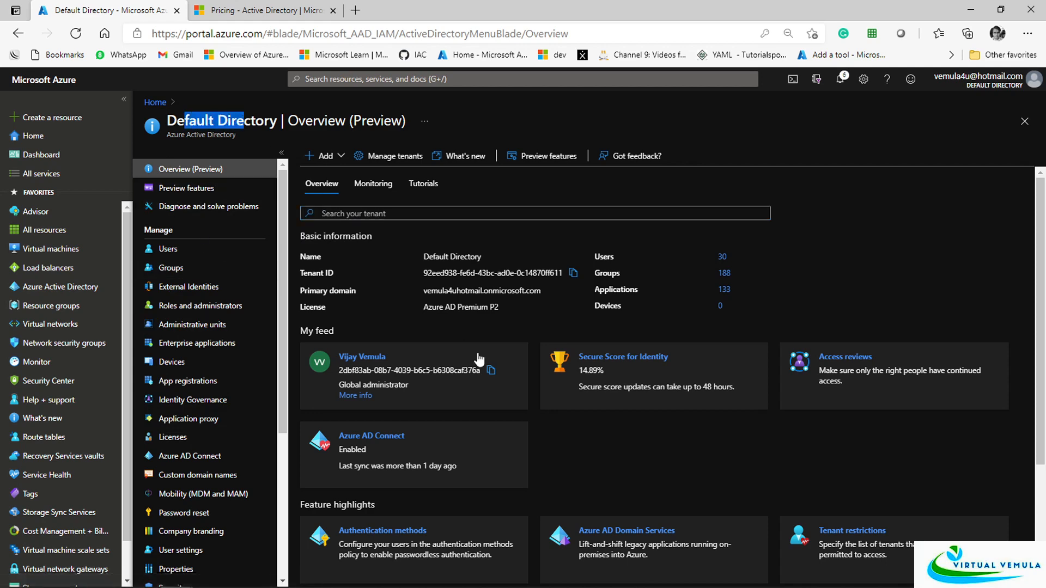
left_click(175, 438)
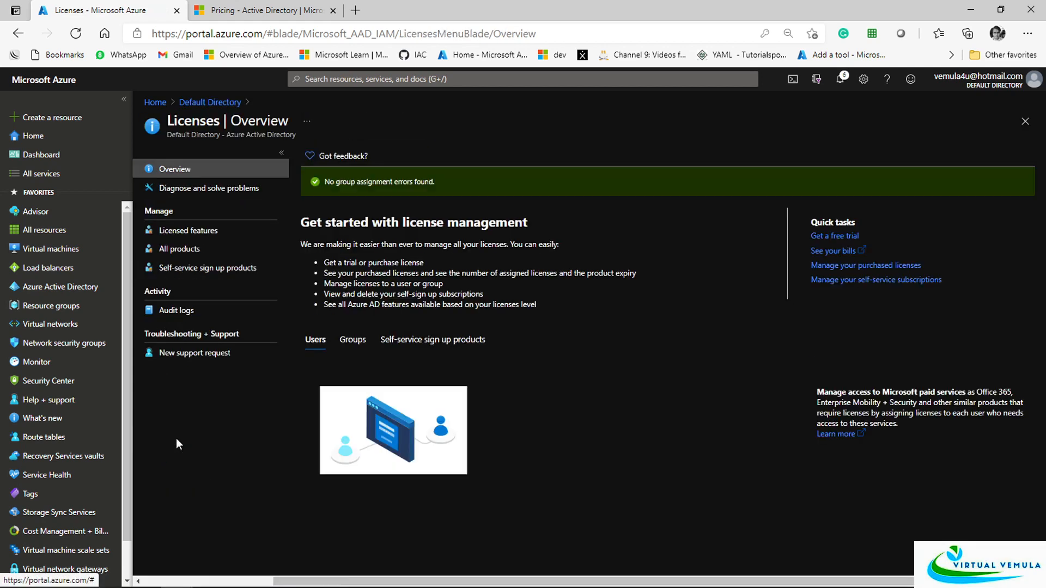
left_click(185, 249)
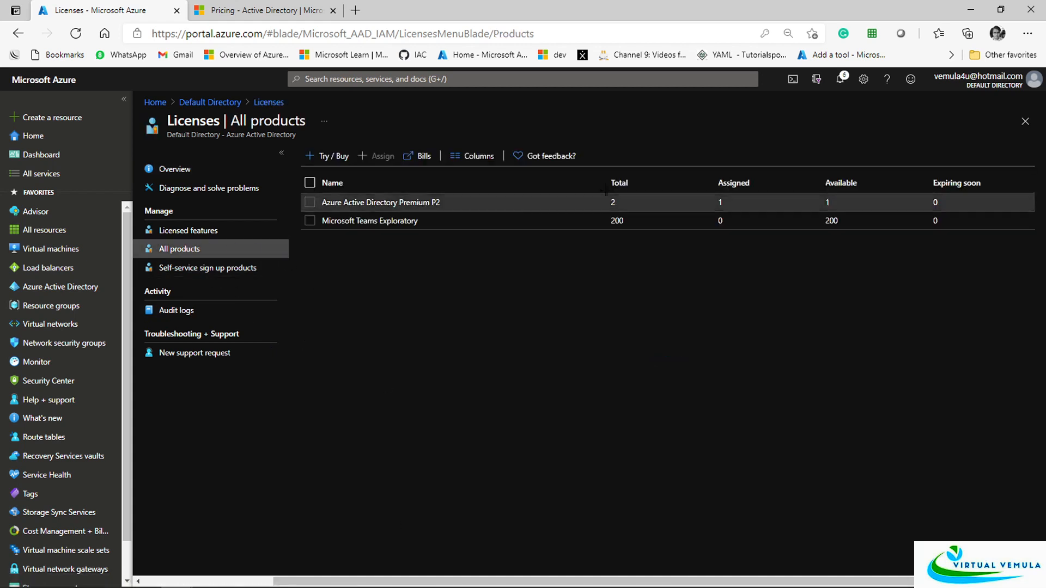
left_click(339, 156)
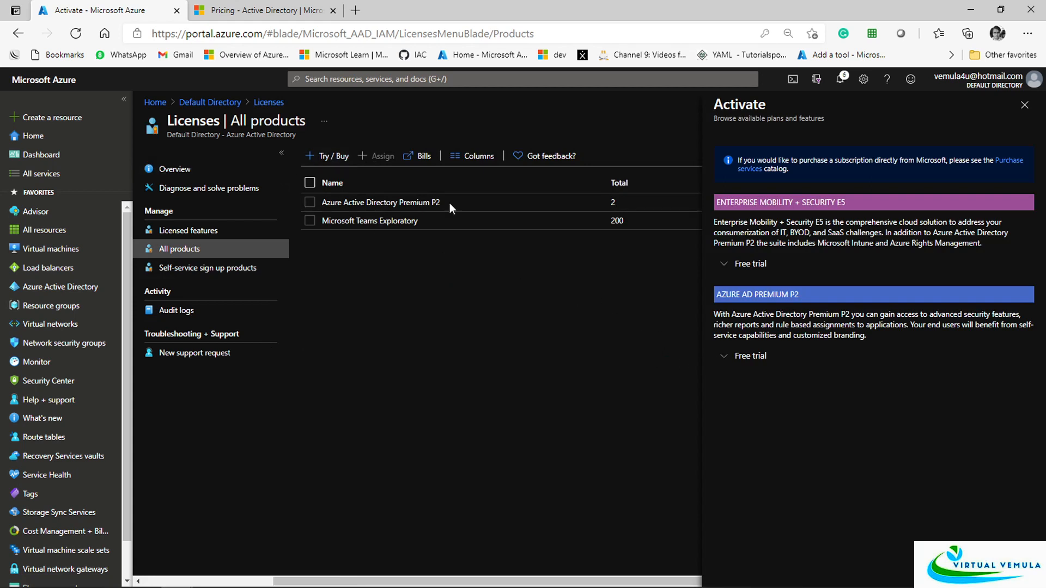
left_click(731, 356)
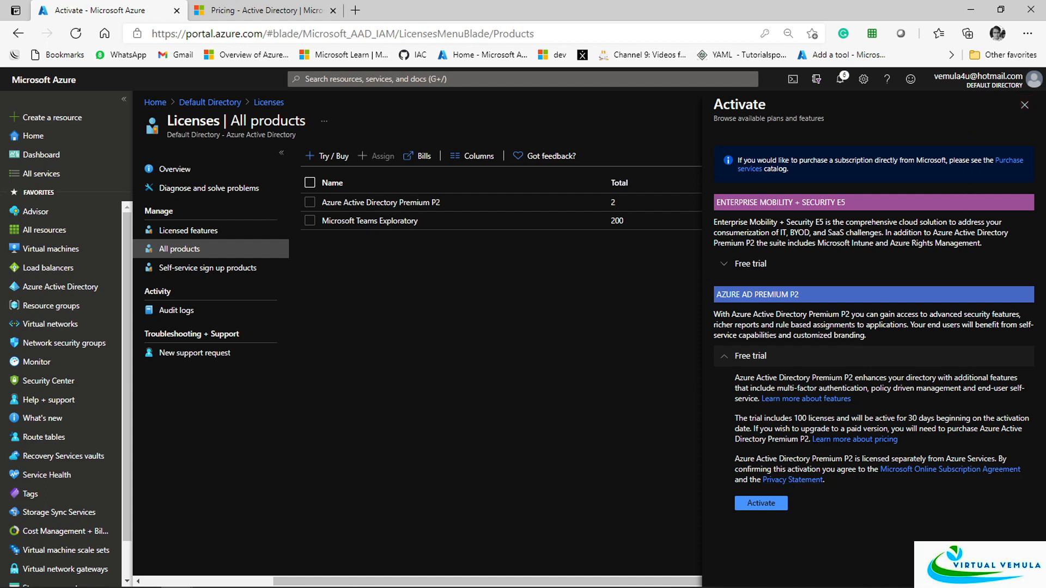
left_click(1025, 105)
Return through Licenses and Default Directory to the All users list
left_click(259, 102)
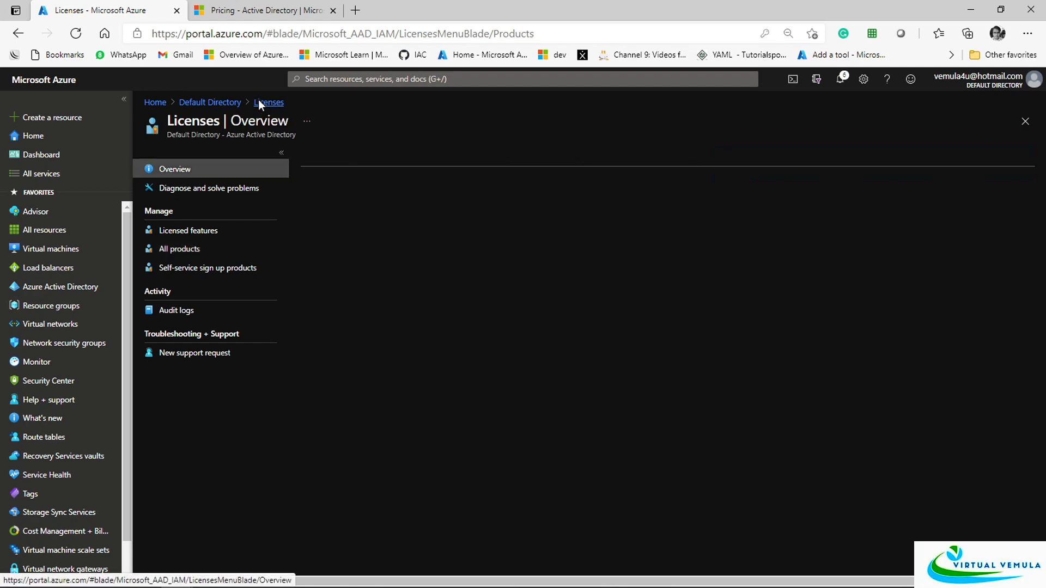
left_click(204, 102)
left_click(166, 249)
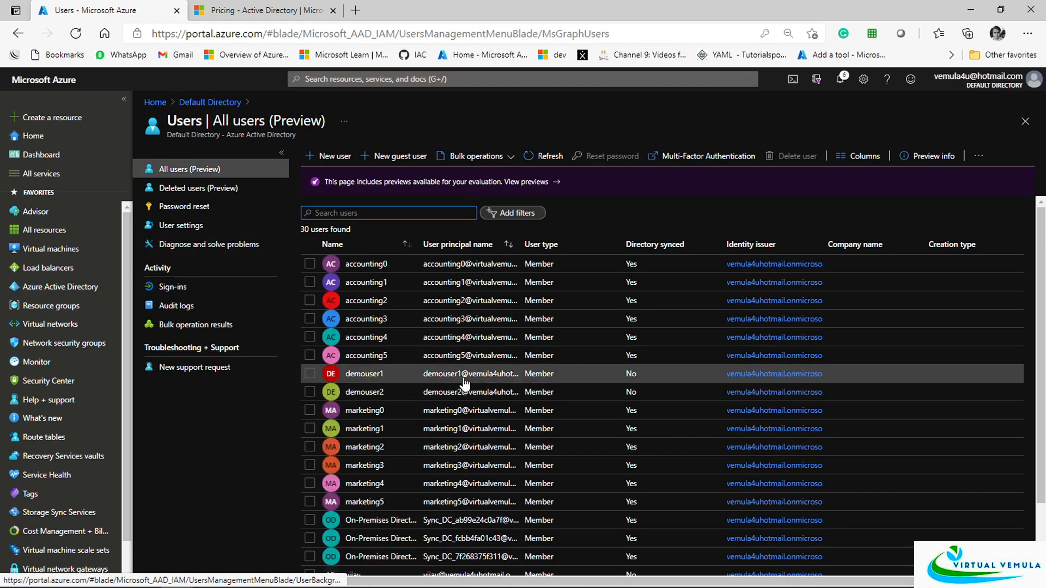
left_click(262, 10)
scroll(507, 357, "down", 5)
scroll(508, 358, "down", 15)
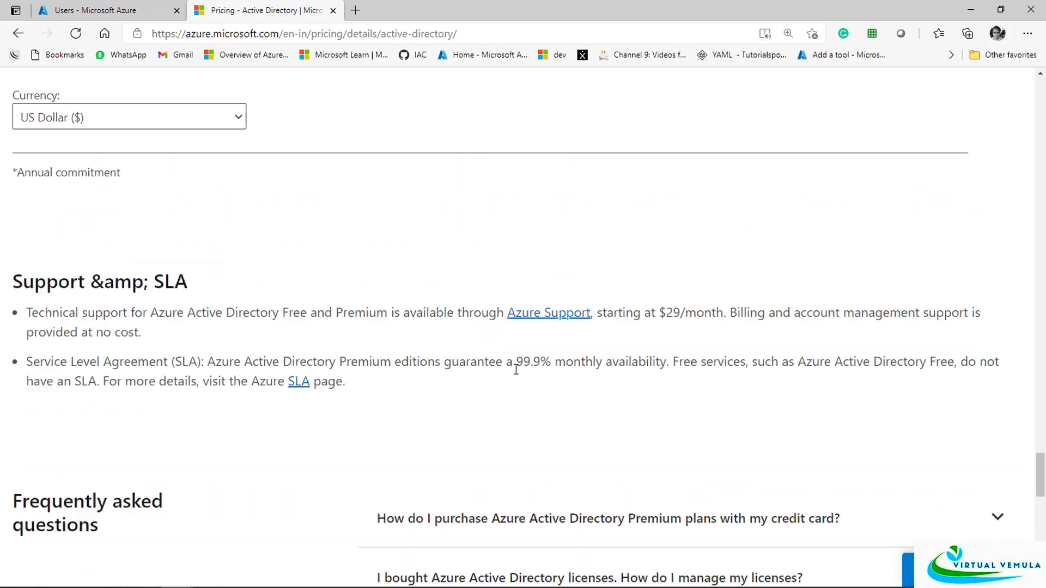
scroll(518, 381, "up", 10)
scroll(538, 430, "up", 10)
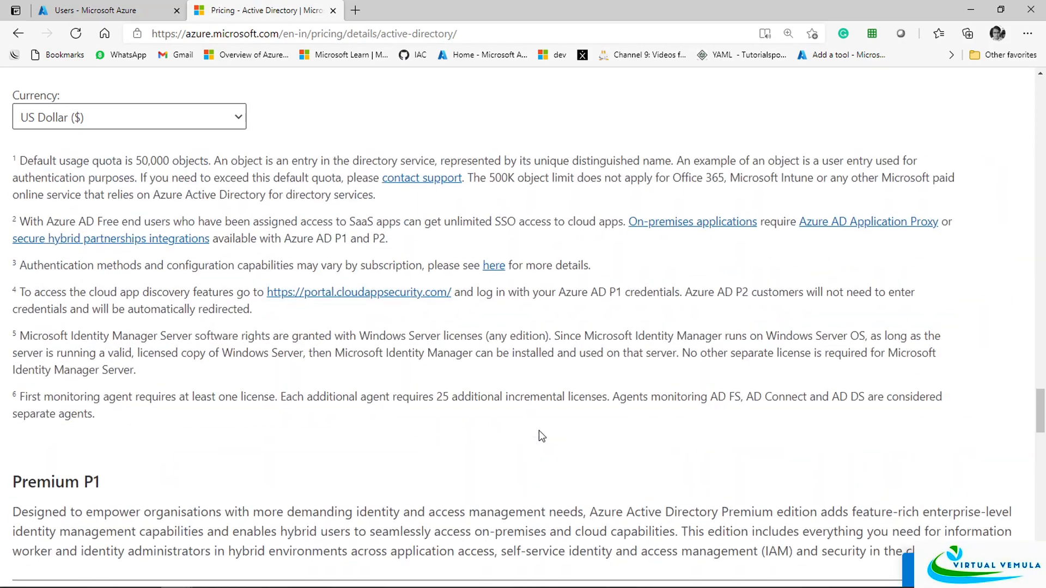
scroll(539, 431, "down", 5)
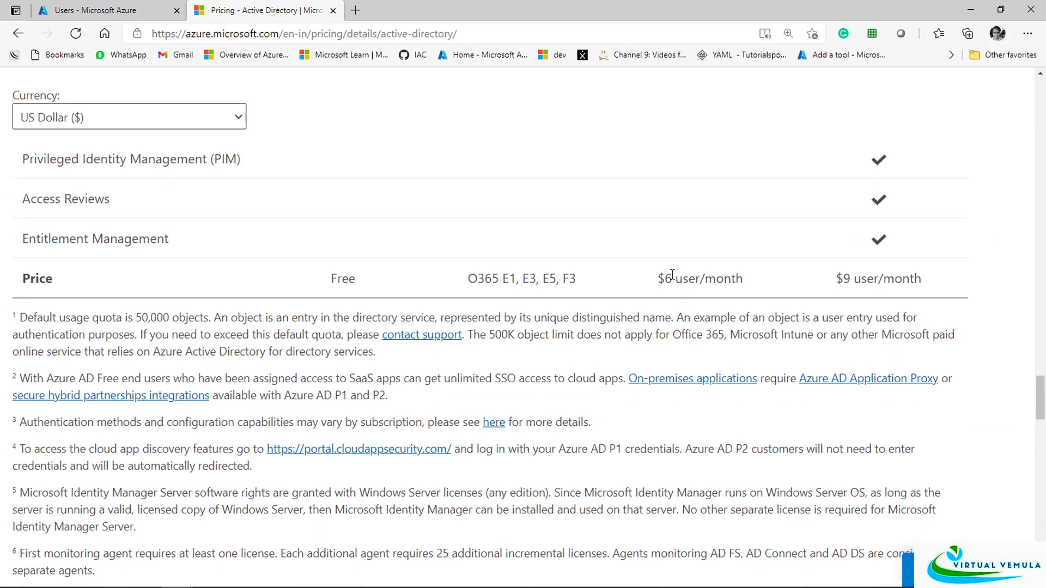
left_click_drag(673, 275, 685, 277)
left_click_drag(836, 278, 883, 278)
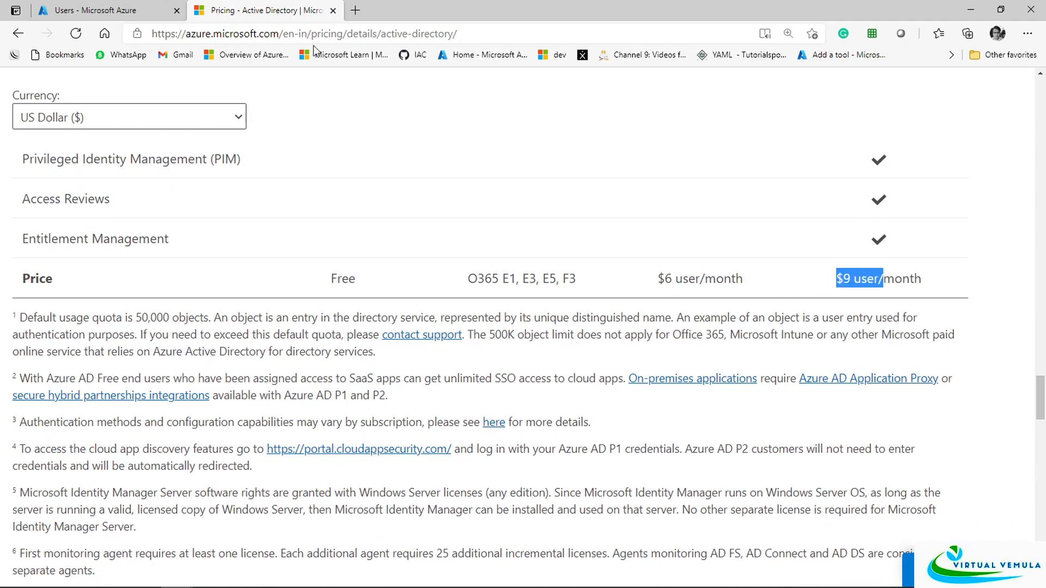
left_click(98, 10)
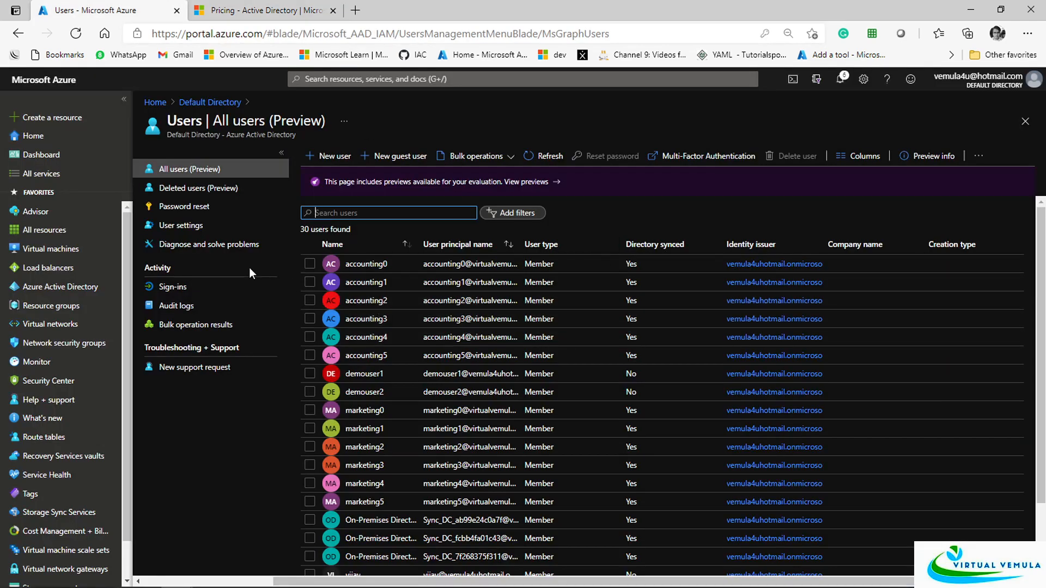